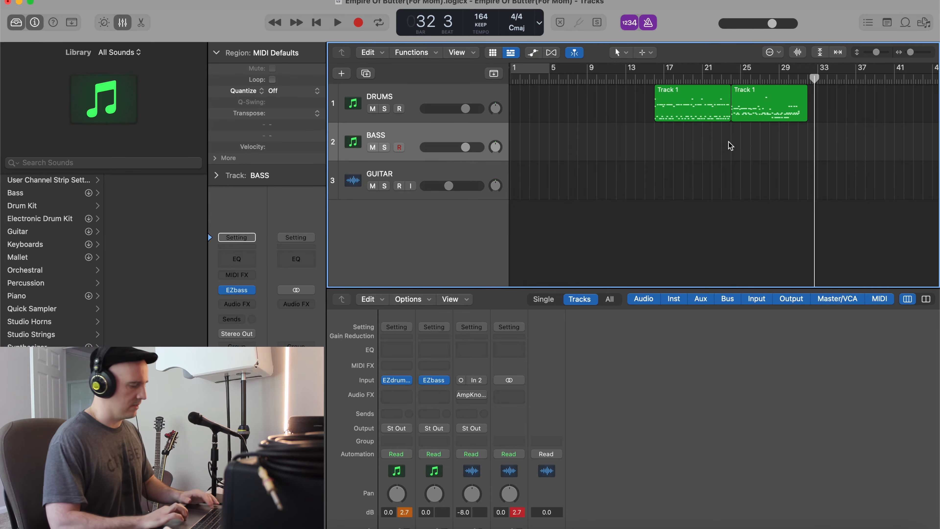
Set the cycle range to match the first region on the DRUMS track, starting at bar 16
{"action": "scroll", "coordinate": [677, 171], "scroll_direction": "up", "scroll_amount": 2}
{"action": "left_click", "coordinate": [689, 121]}
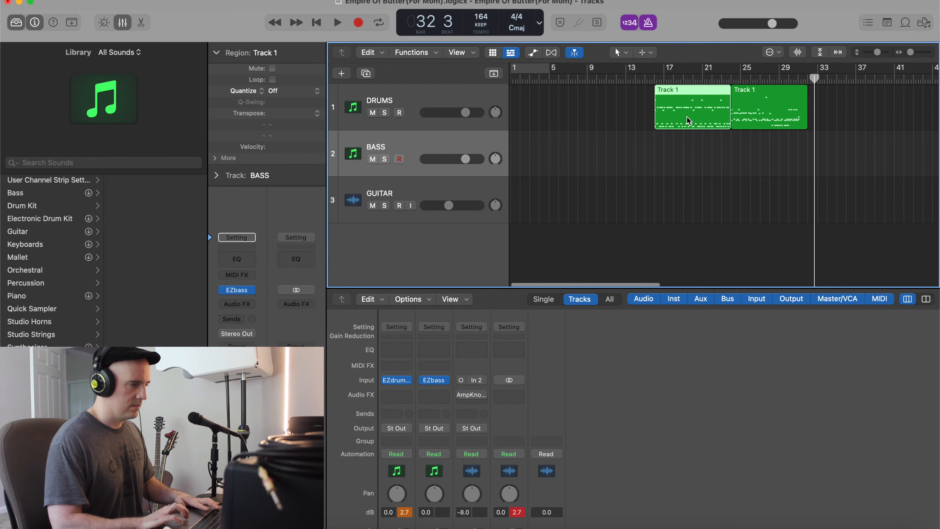
{"action": "scroll", "coordinate": [693, 138], "scroll_direction": "up", "scroll_amount": 3}
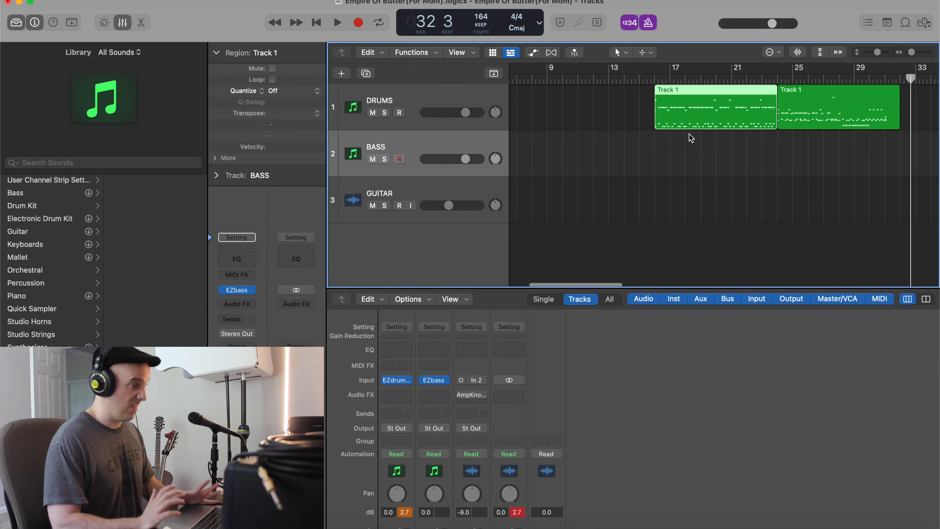
{"action": "scroll", "coordinate": [689, 138], "scroll_direction": "right", "scroll_amount": 1}
{"action": "key", "text": "super+u"}
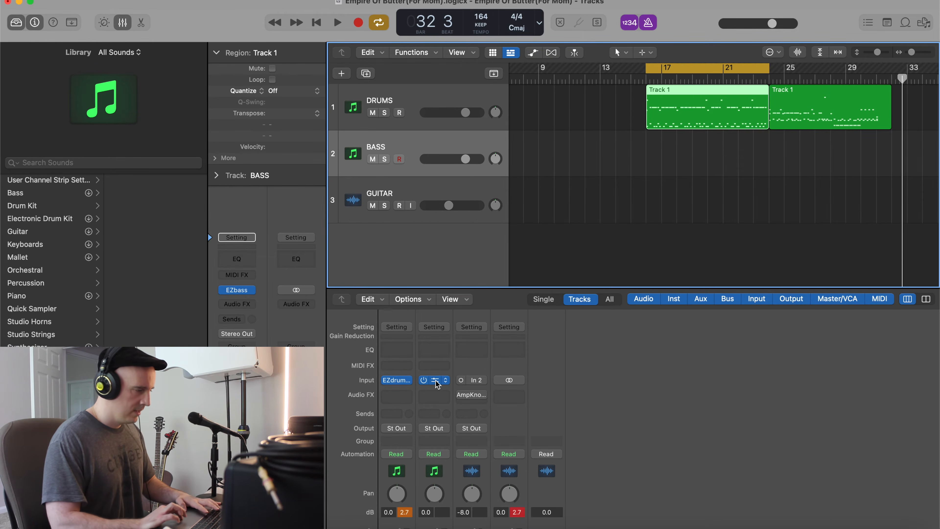
Play the looped drum section, stop, and shorten the cycle range so it ends at bar 20
{"action": "key", "text": "space"}
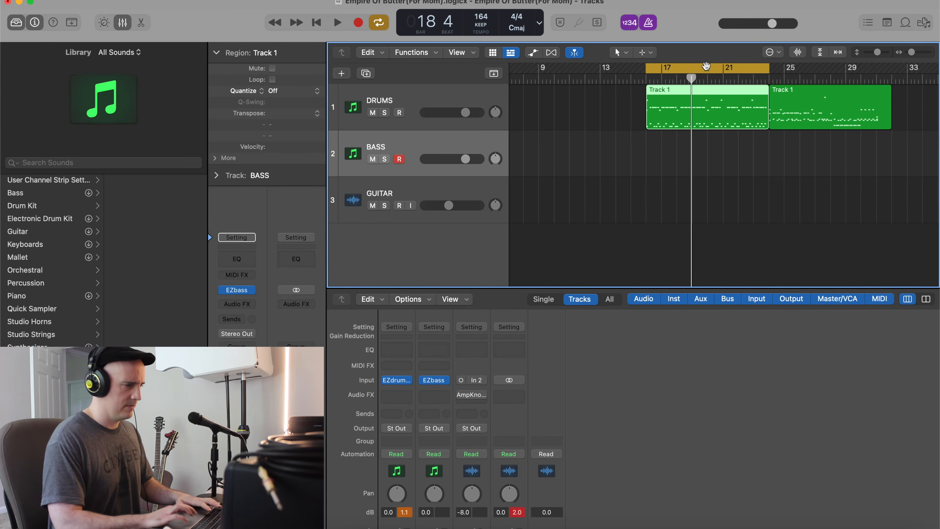
{"action": "key", "text": "space"}
{"action": "scroll", "coordinate": [730, 102], "scroll_direction": "up", "scroll_amount": 5}
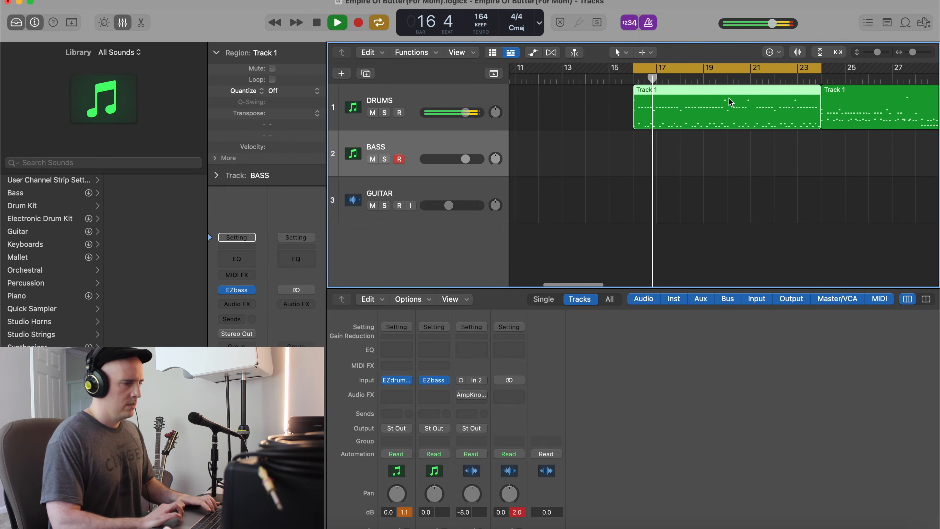
{"action": "scroll", "coordinate": [729, 100], "scroll_direction": "up", "scroll_amount": 1}
{"action": "scroll", "coordinate": [733, 102], "scroll_direction": "right", "scroll_amount": 2}
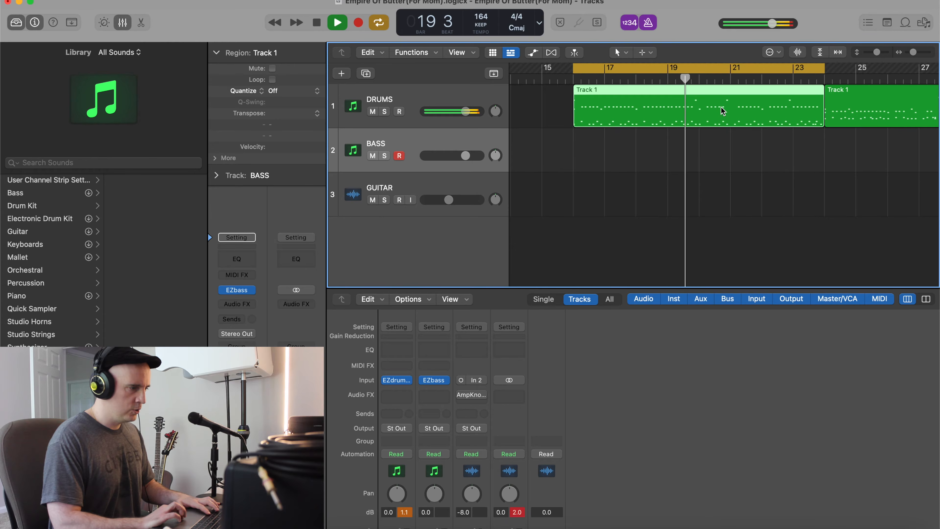
{"action": "key", "text": "space"}
{"action": "left_click_drag", "start_coordinate": [822, 68], "coordinate": [697, 112]}
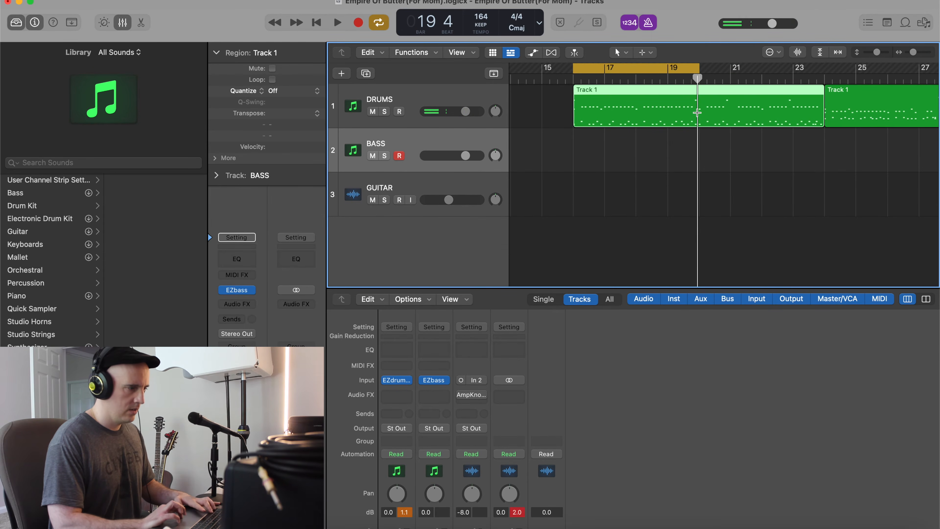
Assign the Scissors Tool as the secondary tool and split the first drum region at bar 20
{"action": "left_click", "coordinate": [646, 52]}
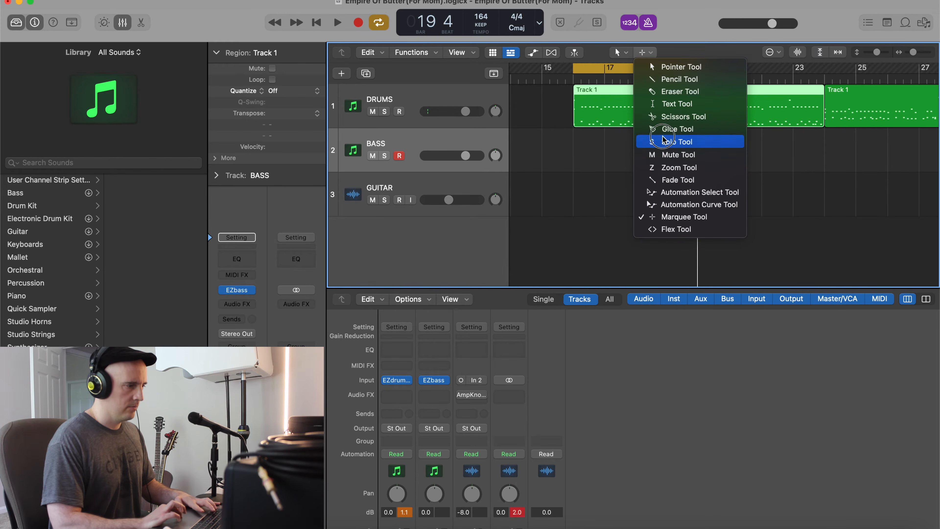
{"action": "left_click", "coordinate": [665, 116]}
{"action": "left_click", "coordinate": [699, 118], "text": "super"}
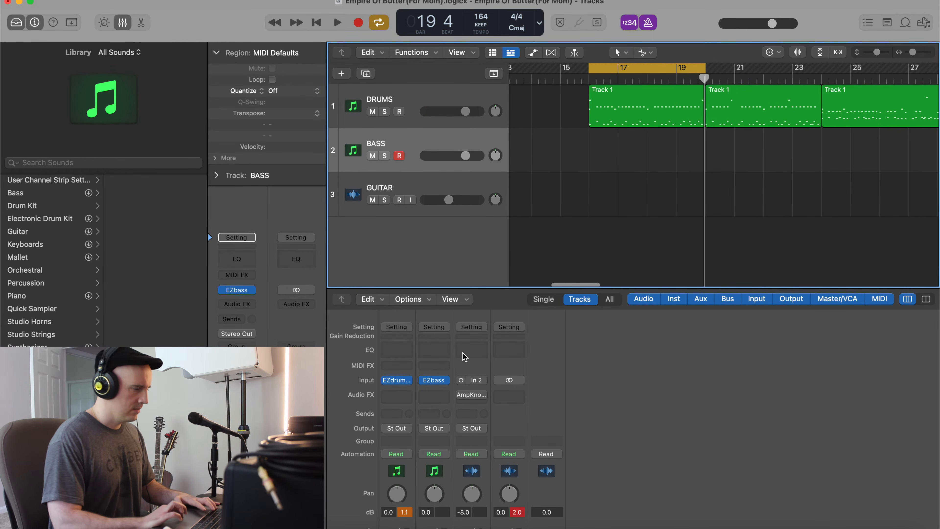
Open the EZbass instrument on the BASS track and play the looped section with its Verse block in view
{"action": "left_click", "coordinate": [432, 380]}
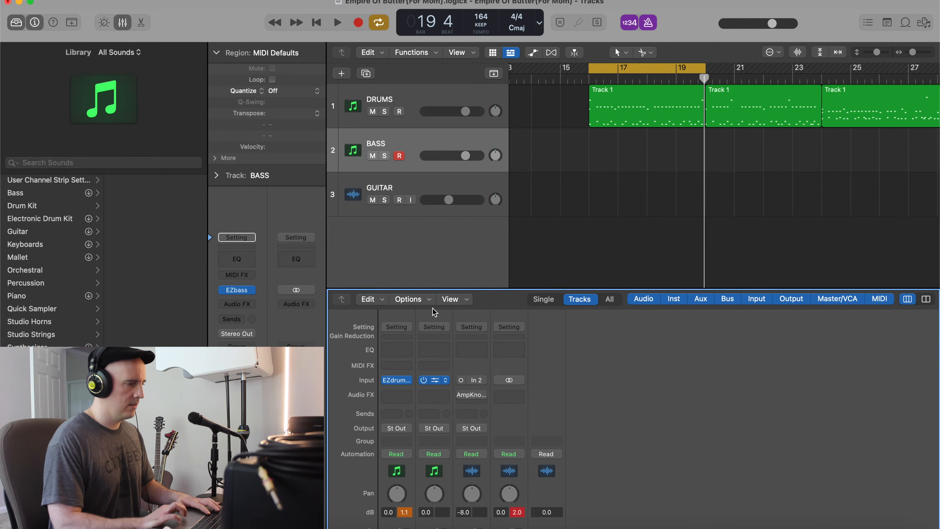
{"action": "left_click", "coordinate": [434, 381]}
{"action": "key", "text": "space"}
{"action": "left_click_drag", "start_coordinate": [645, 393], "coordinate": [641, 393]}
{"action": "left_click", "coordinate": [398, 375]}
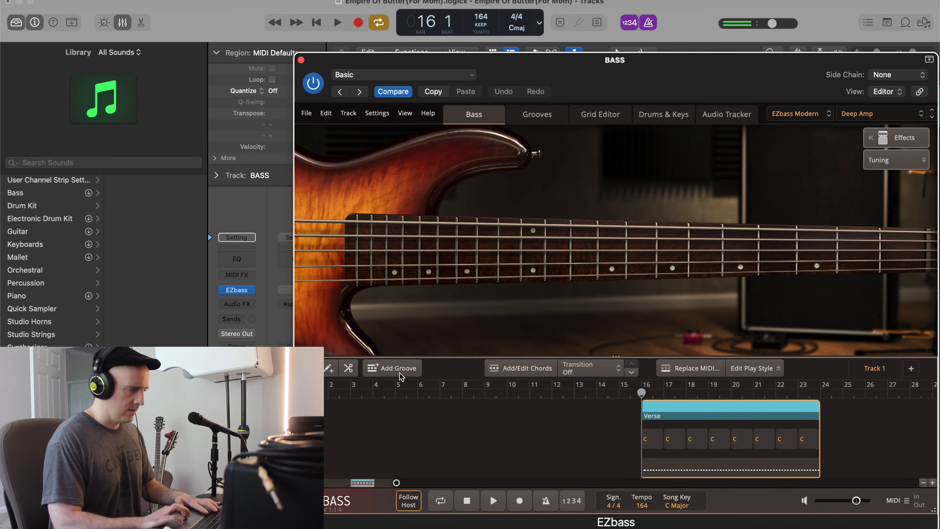
{"action": "key", "text": "space"}
{"action": "scroll", "coordinate": [547, 406], "scroll_direction": "right", "scroll_amount": 5}
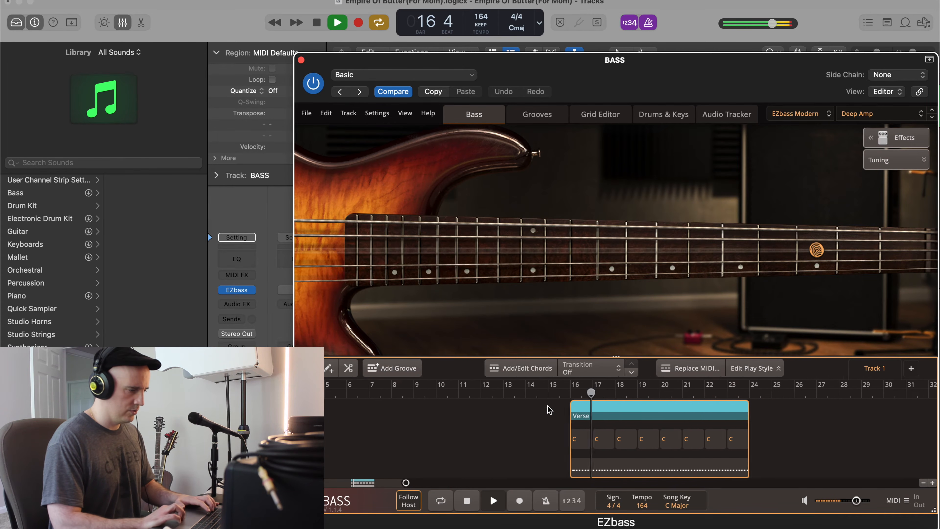
{"action": "scroll", "coordinate": [548, 407], "scroll_direction": "up", "scroll_amount": 5}
{"action": "scroll", "coordinate": [547, 406], "scroll_direction": "up", "scroll_amount": 1}
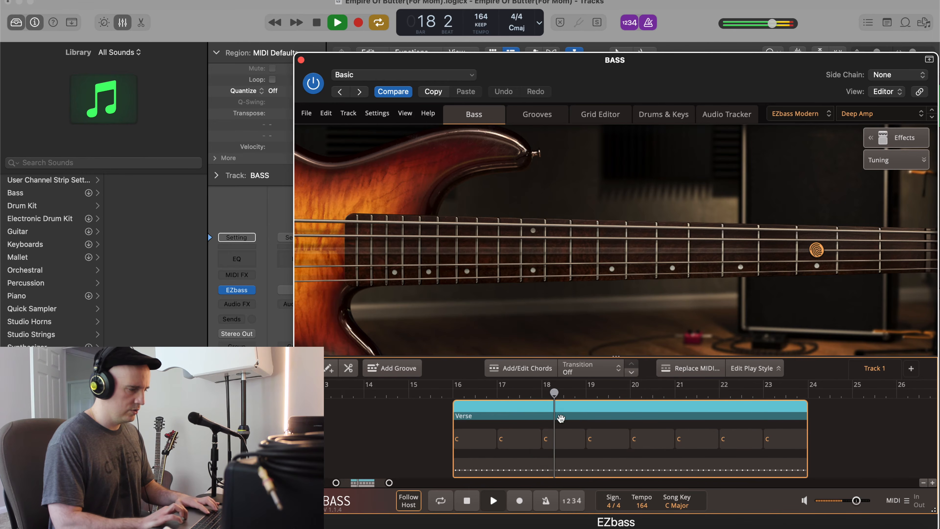
{"action": "key", "text": "space"}
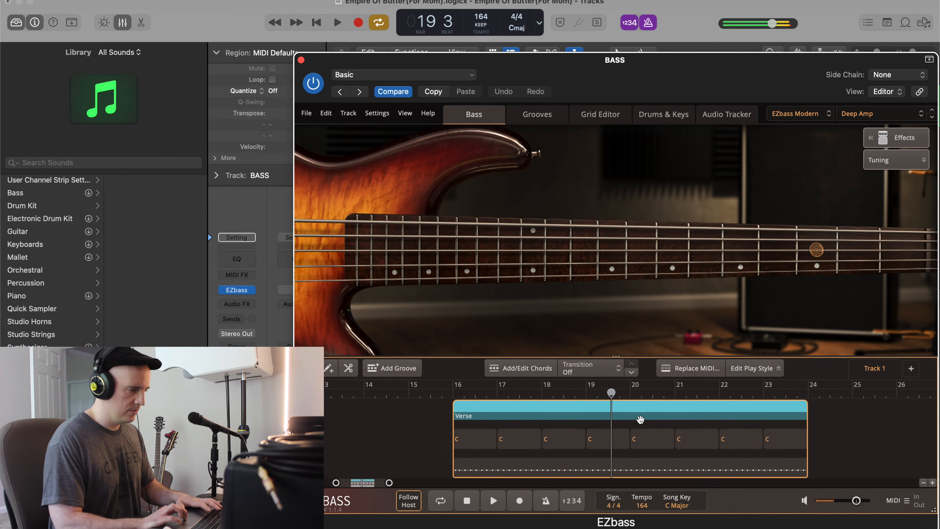
Split the EZbass Verse block at bar 20 and delete its second half
{"action": "left_click", "coordinate": [633, 396]}
{"action": "left_click", "coordinate": [348, 369]}
{"action": "left_click", "coordinate": [630, 411]}
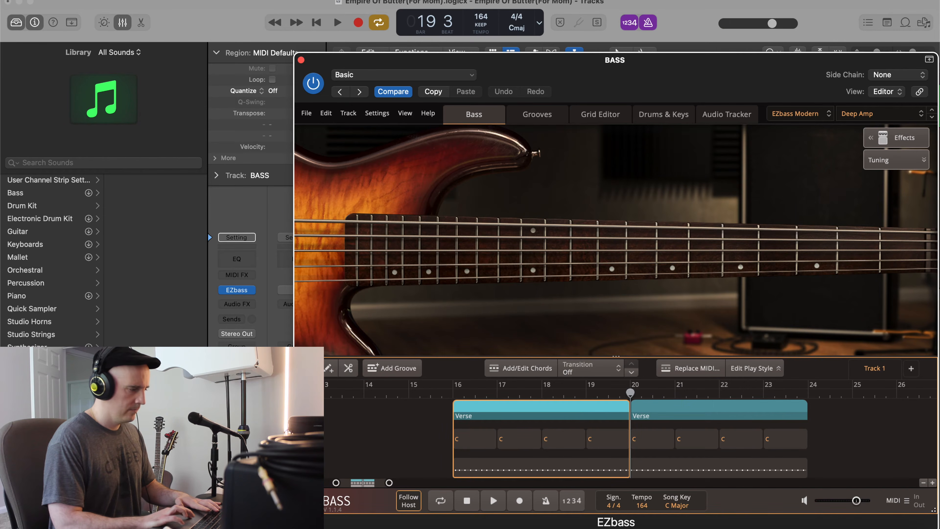
{"action": "left_click", "coordinate": [659, 408]}
{"action": "key", "text": "Delete"}
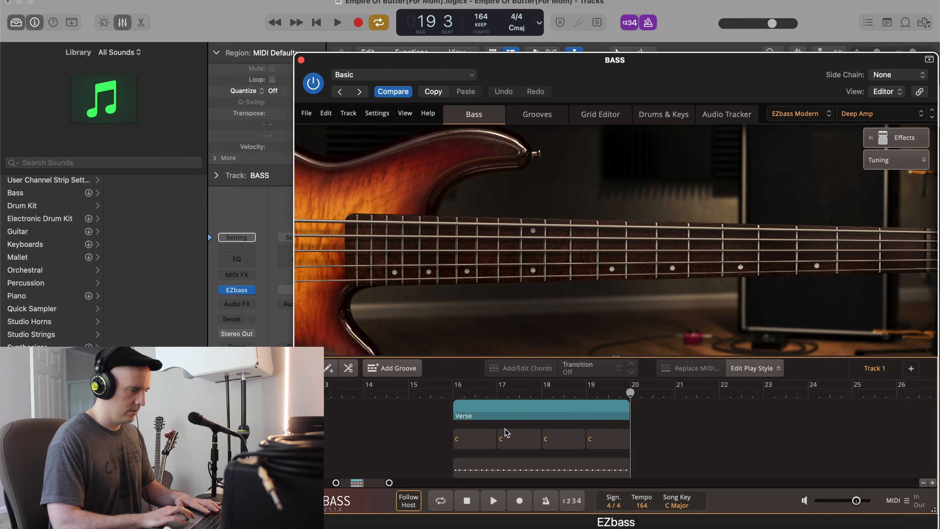
Set the first chord of the Verse block, at bar 16, to E
{"action": "scroll", "coordinate": [481, 449], "scroll_direction": "up", "scroll_amount": 5}
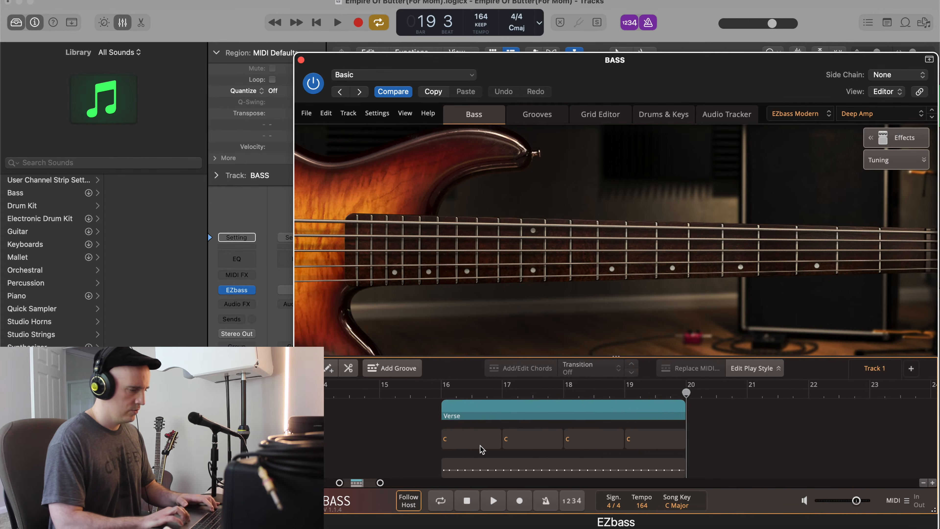
{"action": "left_click", "coordinate": [451, 448]}
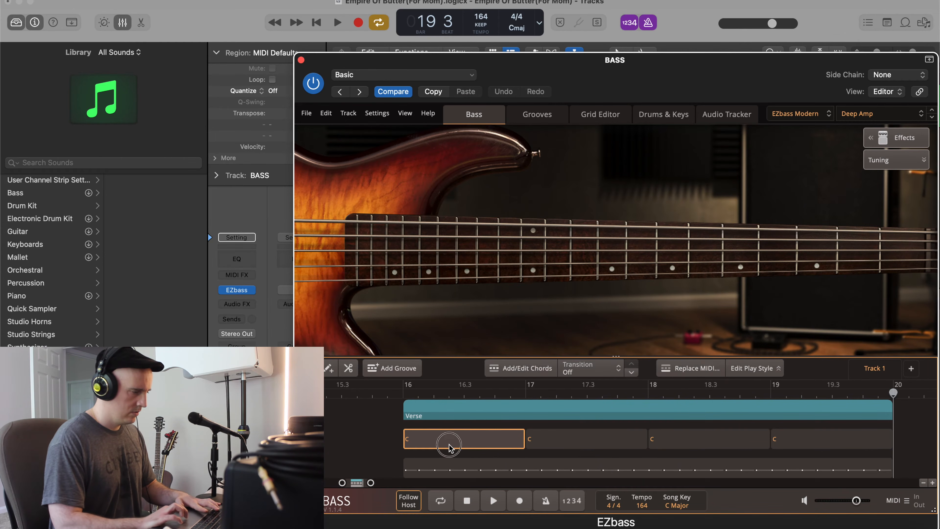
{"action": "left_click", "coordinate": [507, 390]}
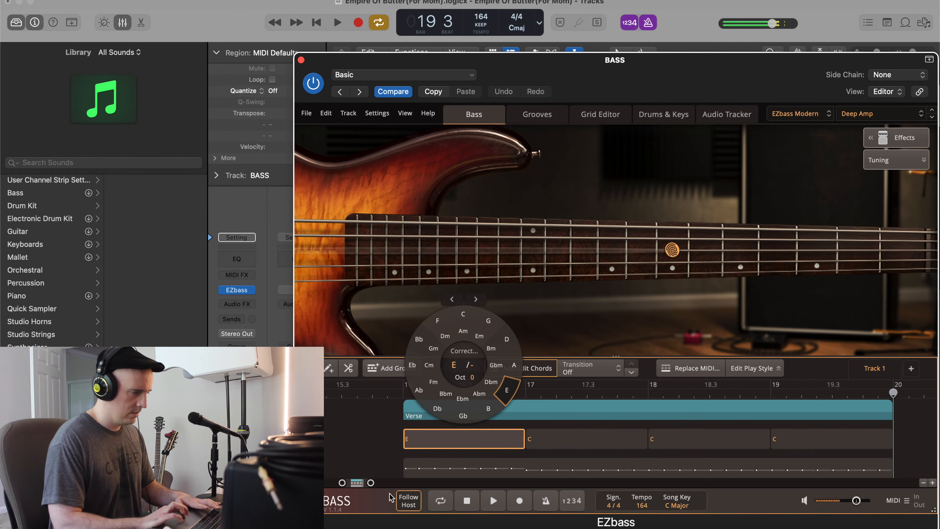
{"action": "left_click", "coordinate": [378, 455]}
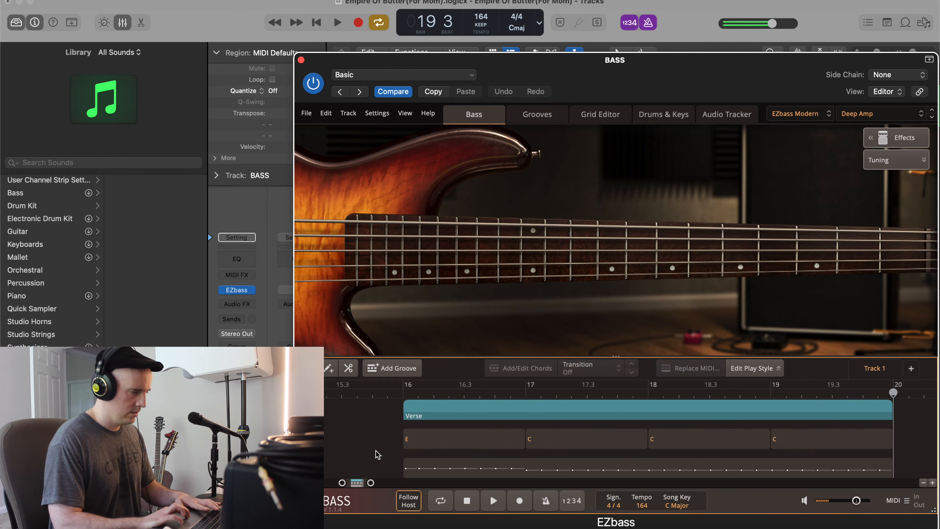
Set the chord at bar 17 to Gb and the chord at bar 18 to A
{"action": "left_click", "coordinate": [547, 441]}
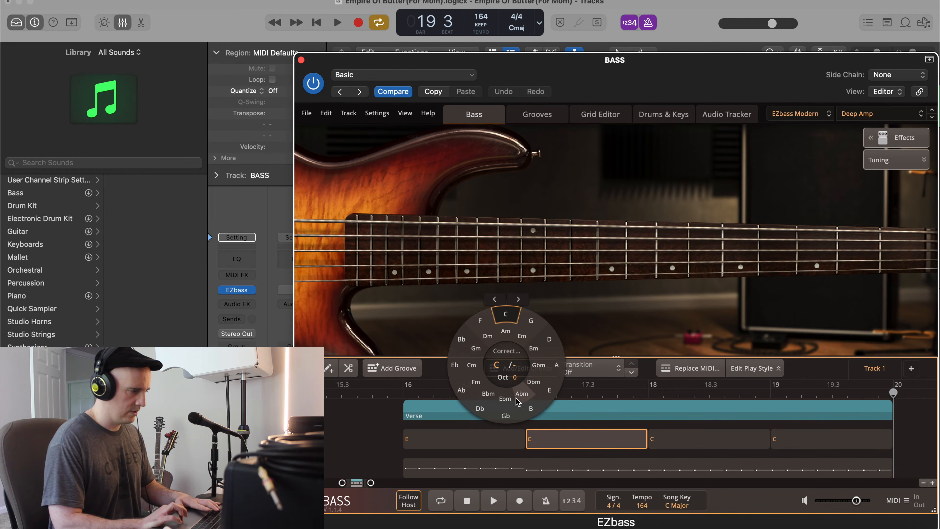
{"action": "left_click", "coordinate": [506, 417]}
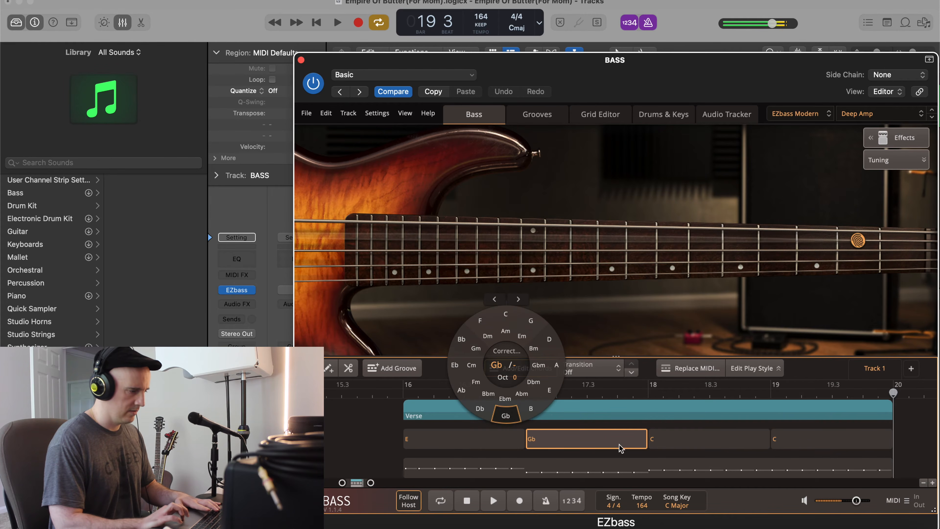
{"action": "left_click", "coordinate": [666, 446]}
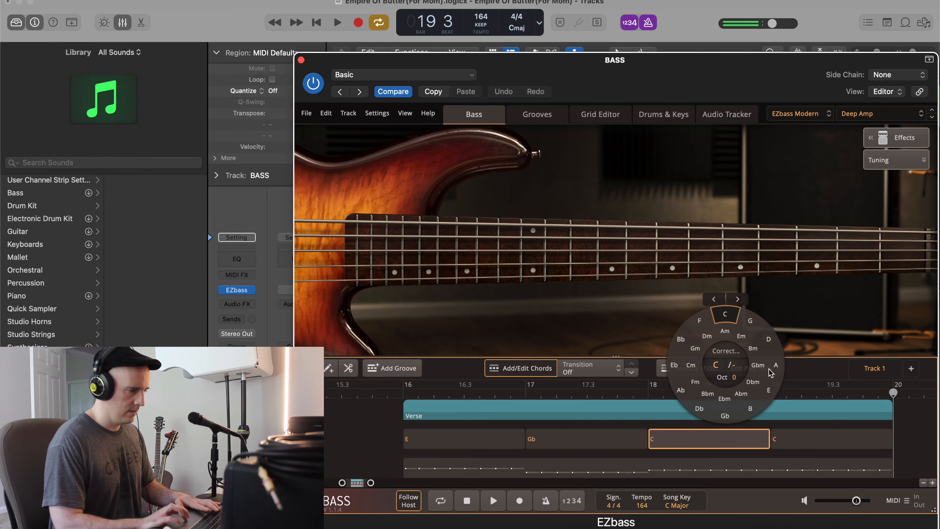
{"action": "left_click", "coordinate": [776, 365]}
Delete the chord at bar 19 and extend the A chord to the end of the Verse block at bar 20
{"action": "left_click", "coordinate": [793, 440]}
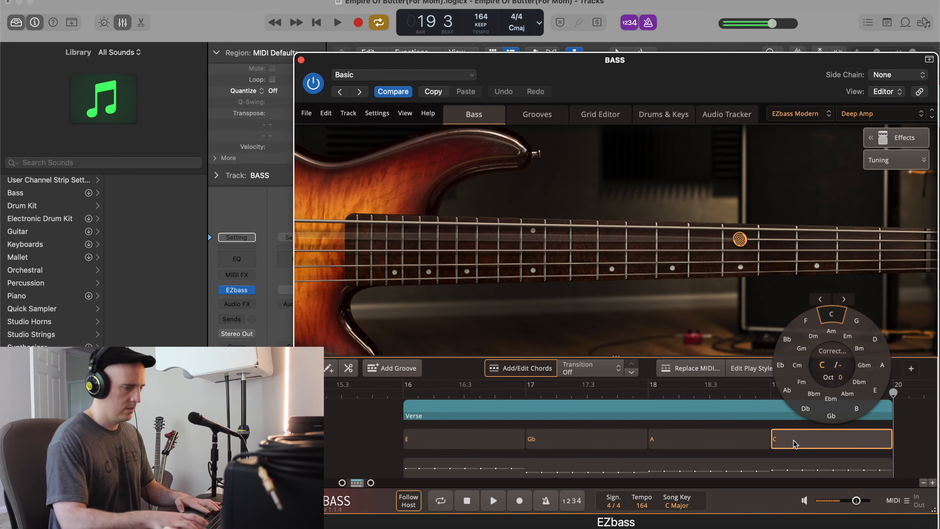
{"action": "key", "text": "Delete"}
{"action": "left_click_drag", "start_coordinate": [769, 442], "coordinate": [892, 441]}
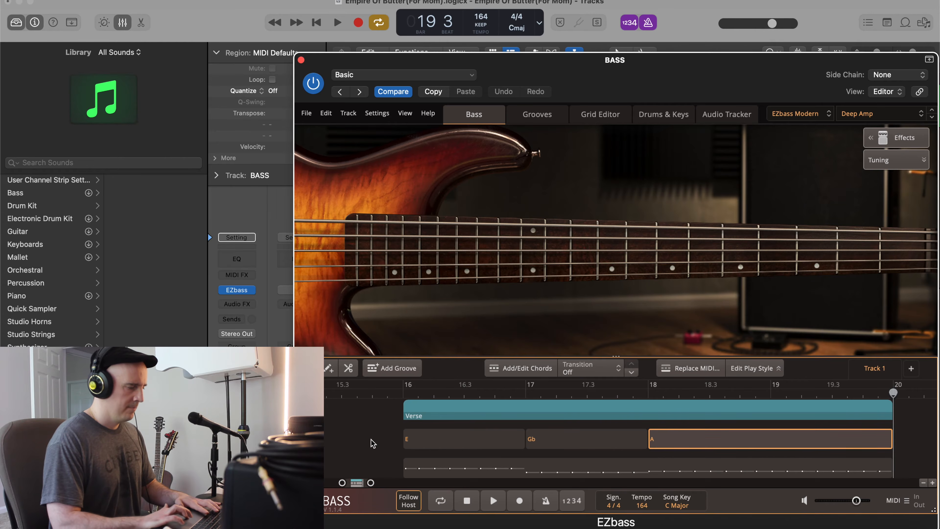
Play the progression to locate the chord change, and move the Gb chord's start to about half a beat before bar 17
{"action": "left_click", "coordinate": [386, 435]}
{"action": "key", "text": "space"}
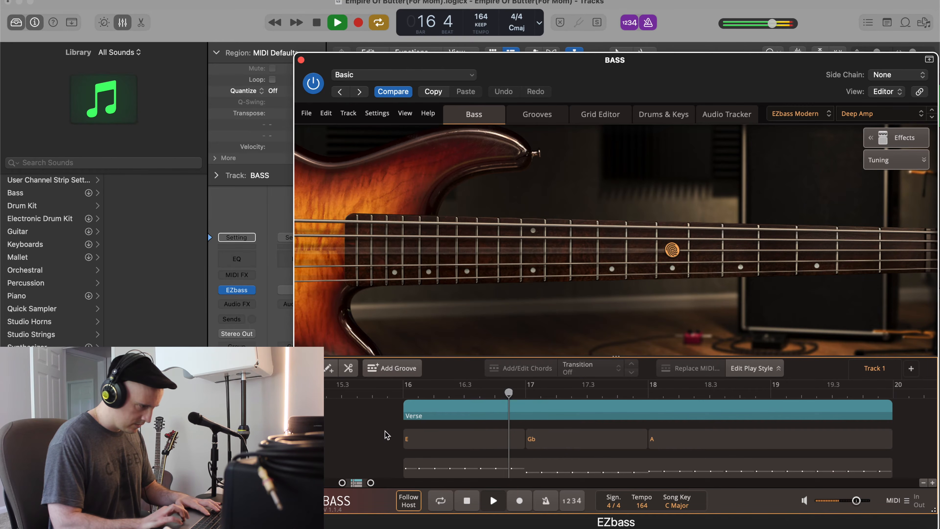
{"action": "key", "text": "space"}
{"action": "left_click", "coordinate": [512, 396]}
{"action": "scroll", "coordinate": [516, 415], "scroll_direction": "up", "scroll_amount": 2}
{"action": "left_click", "coordinate": [532, 443]}
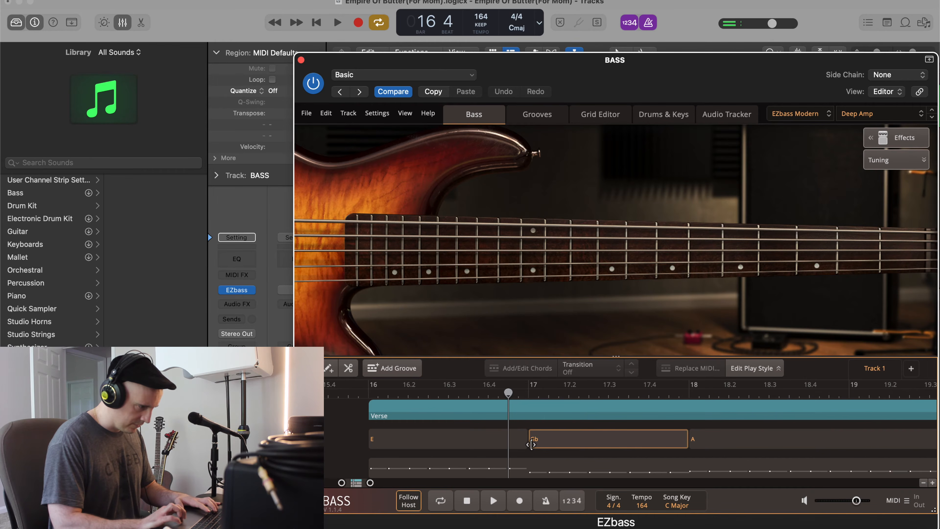
{"action": "left_click_drag", "start_coordinate": [527, 444], "coordinate": [510, 443]}
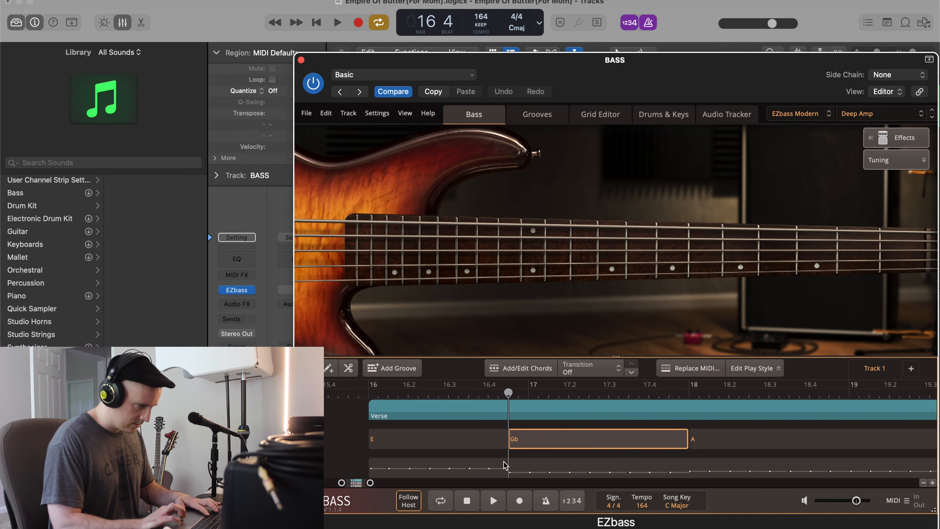
Play back the Verse section to check the timing of the E, Gb and A chord changes
{"action": "key", "text": "space"}
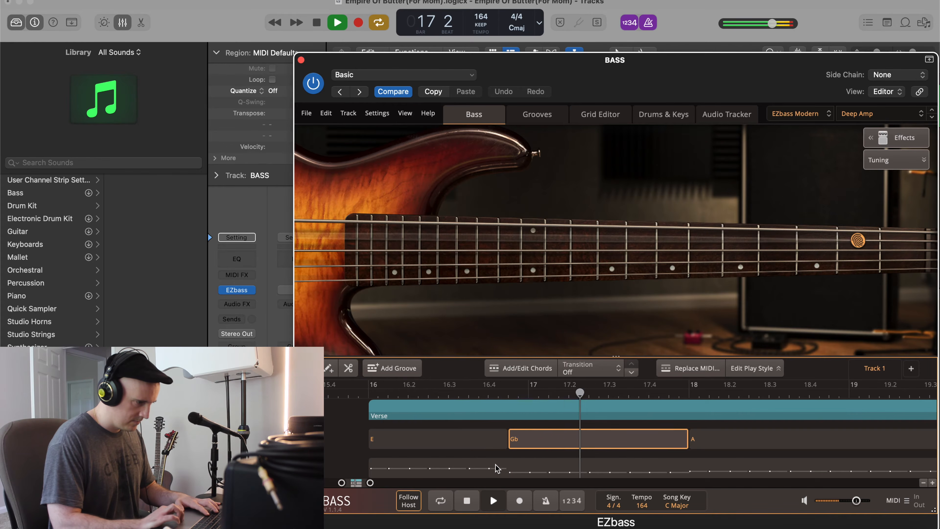
{"action": "scroll", "coordinate": [496, 464], "scroll_direction": "right", "scroll_amount": 2}
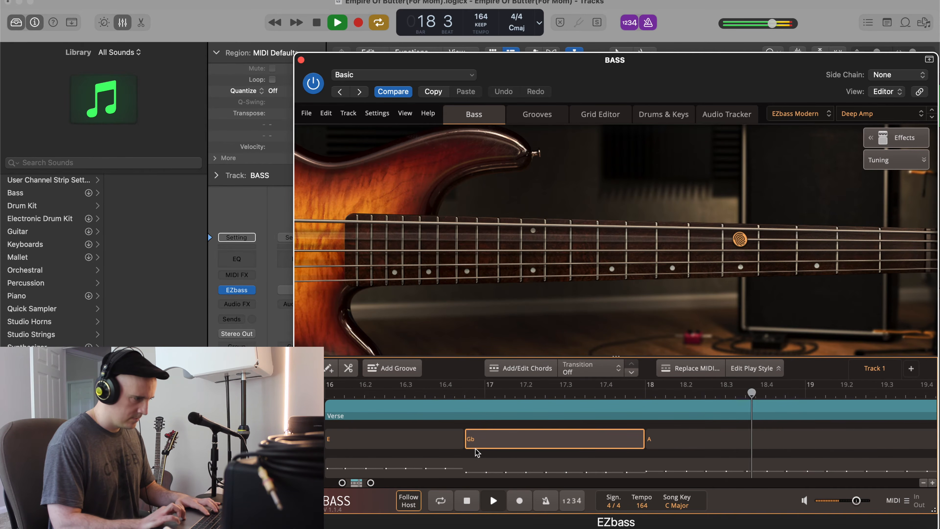
{"action": "scroll", "coordinate": [458, 440], "scroll_direction": "right", "scroll_amount": 2}
{"action": "key", "text": "space"}
{"action": "scroll", "coordinate": [458, 440], "scroll_direction": "down", "scroll_amount": 2}
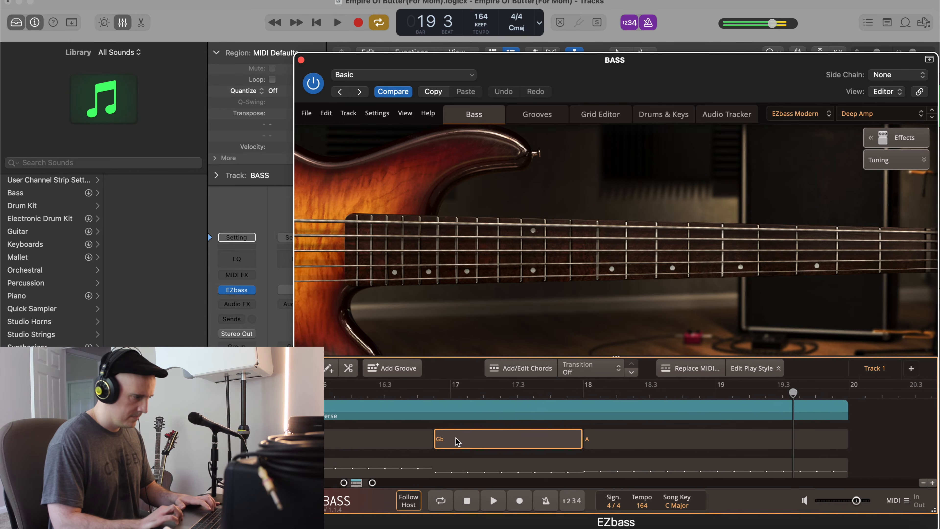
{"action": "scroll", "coordinate": [444, 441], "scroll_direction": "left", "scroll_amount": 4}
Set the octave of the first E chord in the Verse block to -1 and play the section
{"action": "left_click", "coordinate": [441, 444]}
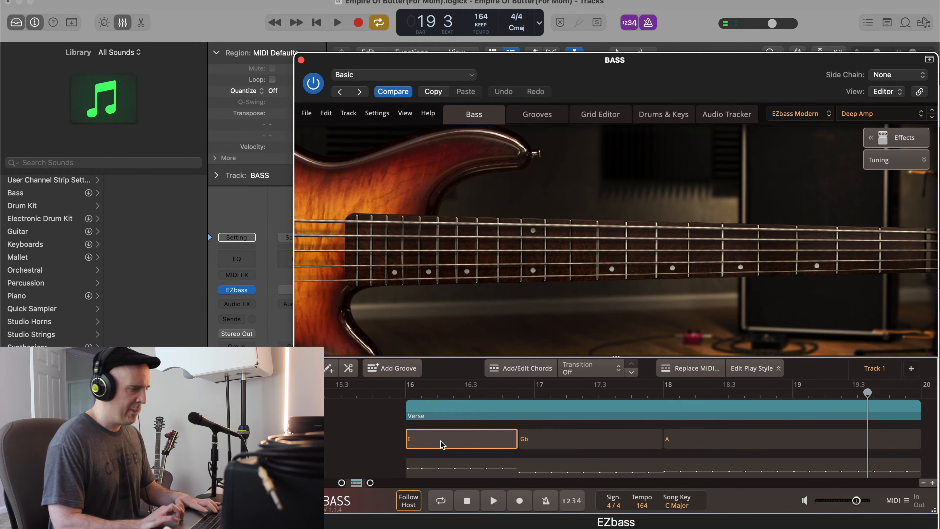
{"action": "double_click", "coordinate": [441, 443]}
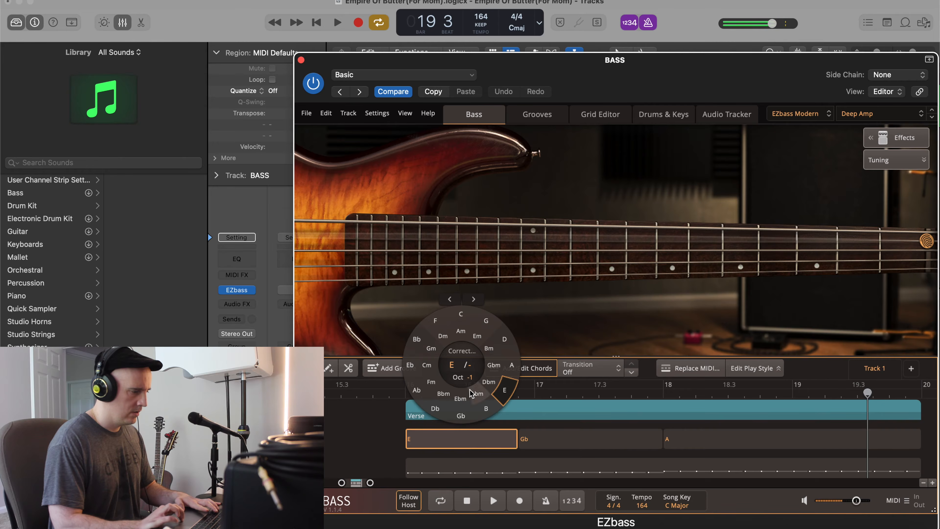
{"action": "left_click", "coordinate": [367, 426]}
{"action": "key", "text": "space"}
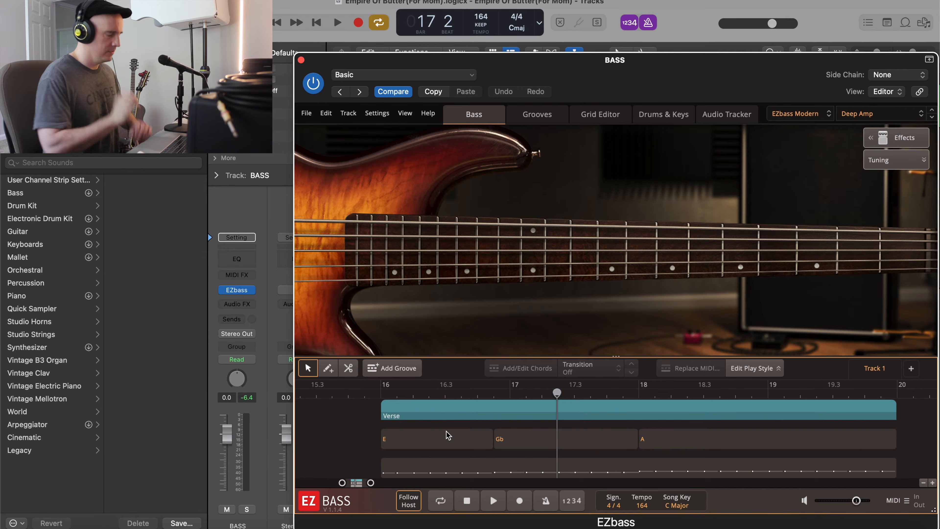
Move the EZbass window aside and place its Verse MIDI on the BASS track in the arrangement, starting at bar 17
{"action": "left_click_drag", "start_coordinate": [591, 72], "coordinate": [268, 14]}
{"action": "left_click_drag", "start_coordinate": [152, 358], "coordinate": [645, 151]}
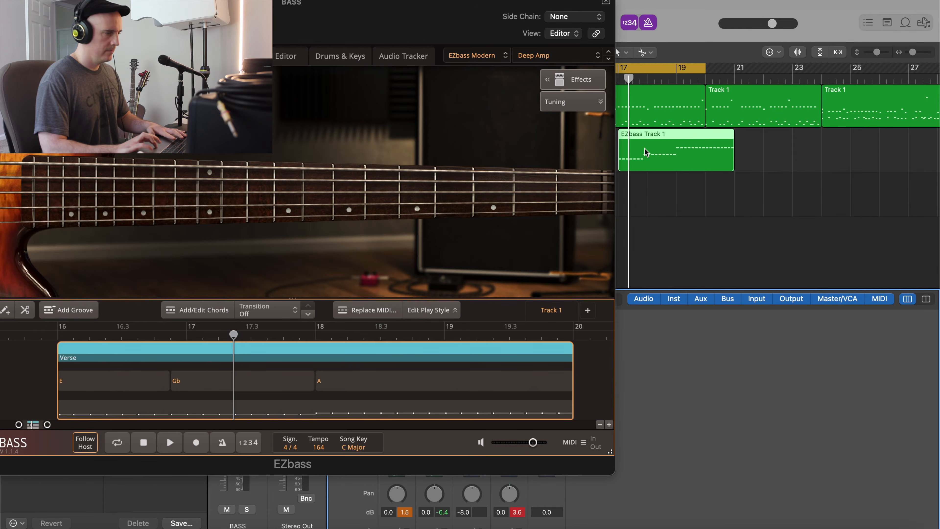
Mute the Verse MIDI block in EZbass and move the BASS track's region to start at bar 16 under the drums
{"action": "right_click", "coordinate": [409, 414]}
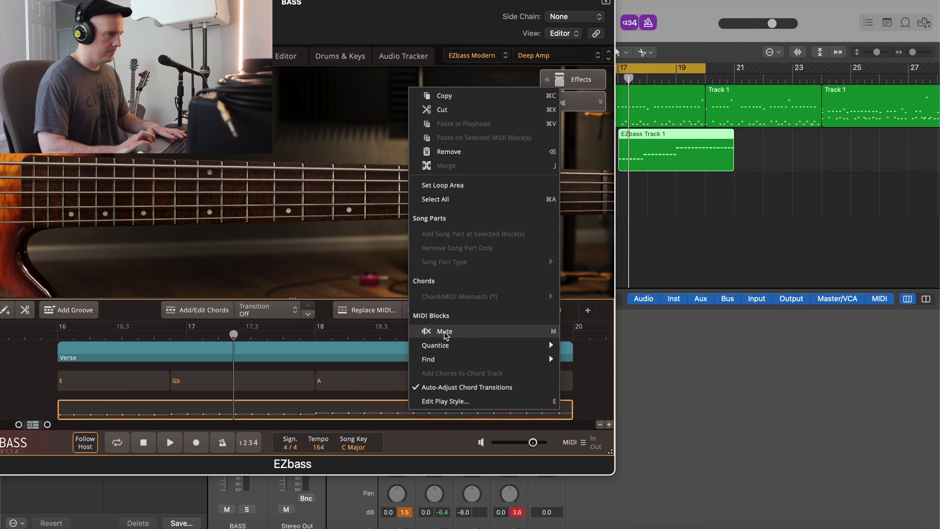
{"action": "left_click", "coordinate": [448, 327]}
{"action": "left_click_drag", "start_coordinate": [446, 33], "coordinate": [220, 236]}
{"action": "left_click_drag", "start_coordinate": [653, 148], "coordinate": [624, 148]}
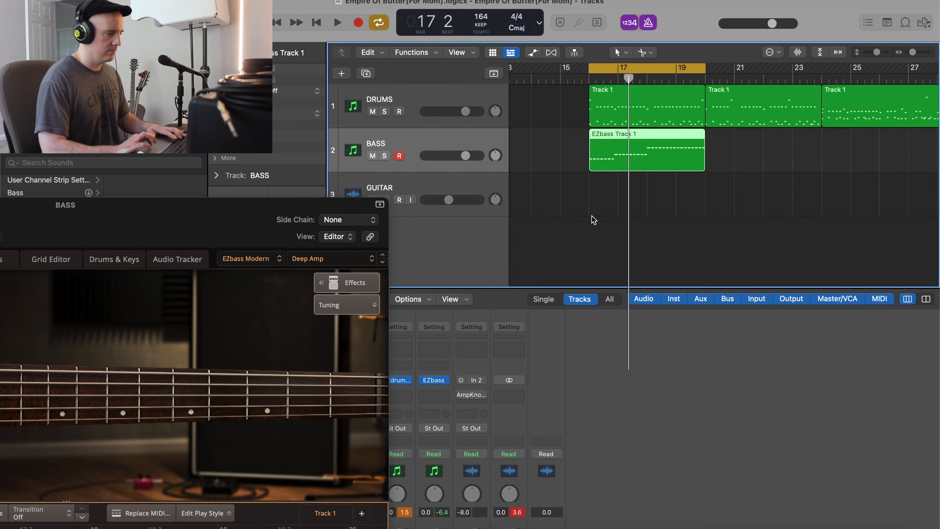
Show the bass region's notes in the Piano Roll and play the looped section to hear bass and drums together
{"action": "key", "text": "p"}
{"action": "scroll", "coordinate": [589, 483], "scroll_direction": "left", "scroll_amount": 3}
{"action": "scroll", "coordinate": [589, 482], "scroll_direction": "down", "scroll_amount": 3}
{"action": "key", "text": "space"}
{"action": "scroll", "coordinate": [588, 471], "scroll_direction": "up", "scroll_amount": 2}
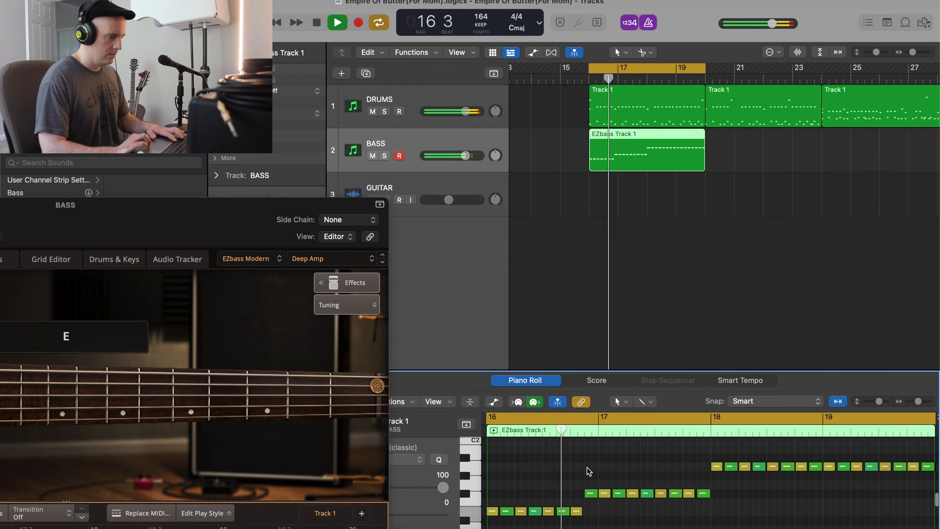
{"action": "scroll", "coordinate": [588, 468], "scroll_direction": "up", "scroll_amount": 2}
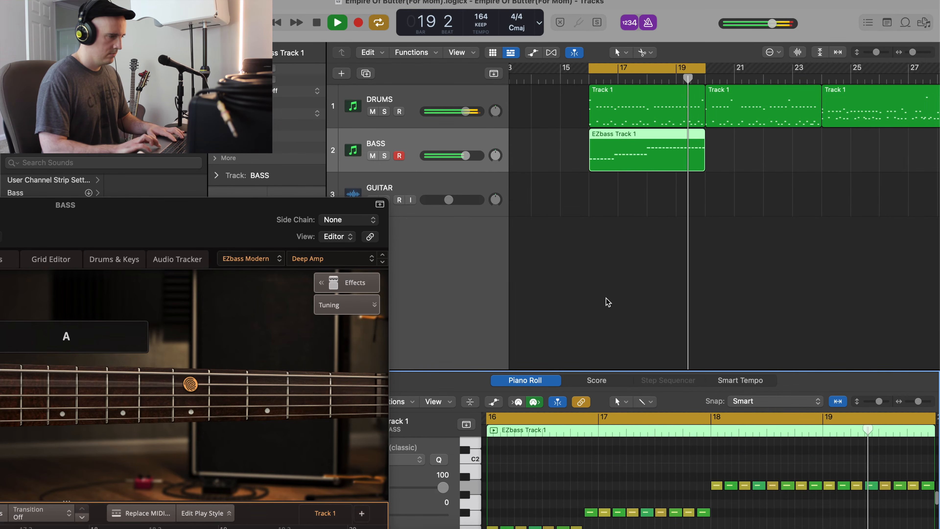
{"action": "key", "text": "space"}
Delete the EZbass MIDI region from the BASS track
{"action": "left_click", "coordinate": [606, 187]}
{"action": "left_click", "coordinate": [607, 167]}
{"action": "key", "text": "Delete"}
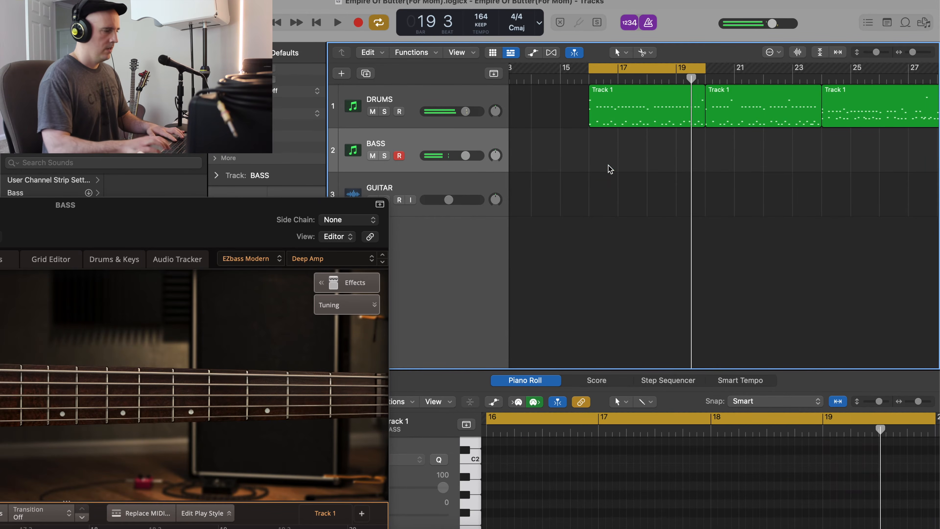
Bring the EZbass window back into view, unmute the Verse MIDI block and play the section
{"action": "left_click_drag", "start_coordinate": [196, 220], "coordinate": [526, 40]}
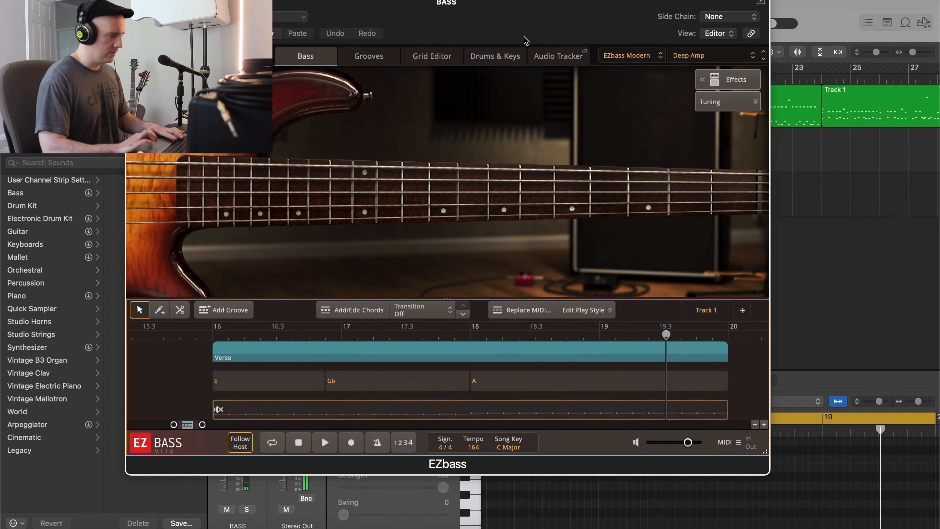
{"action": "key", "text": "space"}
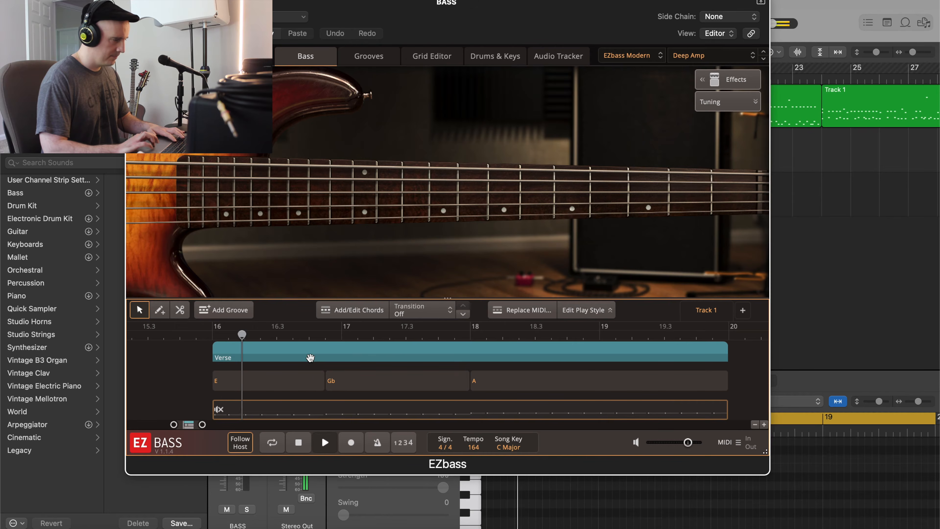
{"action": "right_click", "coordinate": [273, 410]}
{"action": "left_click", "coordinate": [314, 325]}
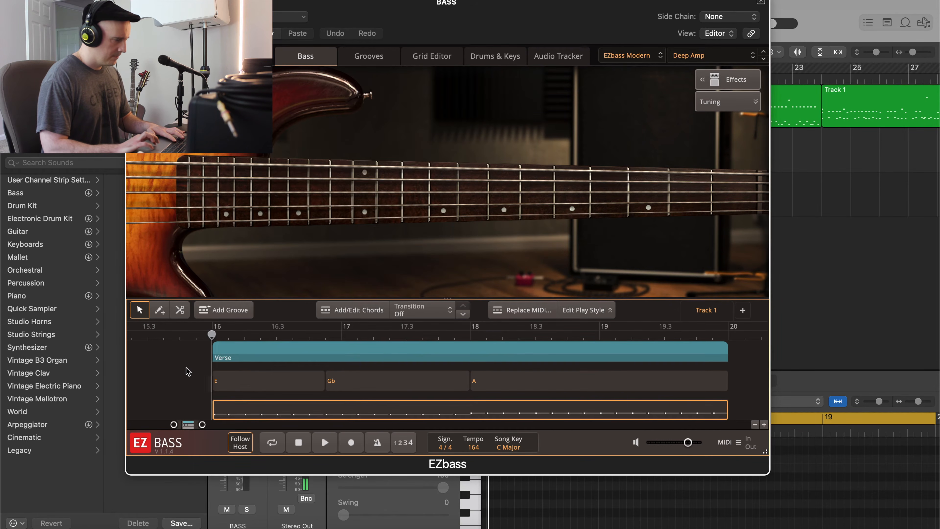
{"action": "key", "text": "space"}
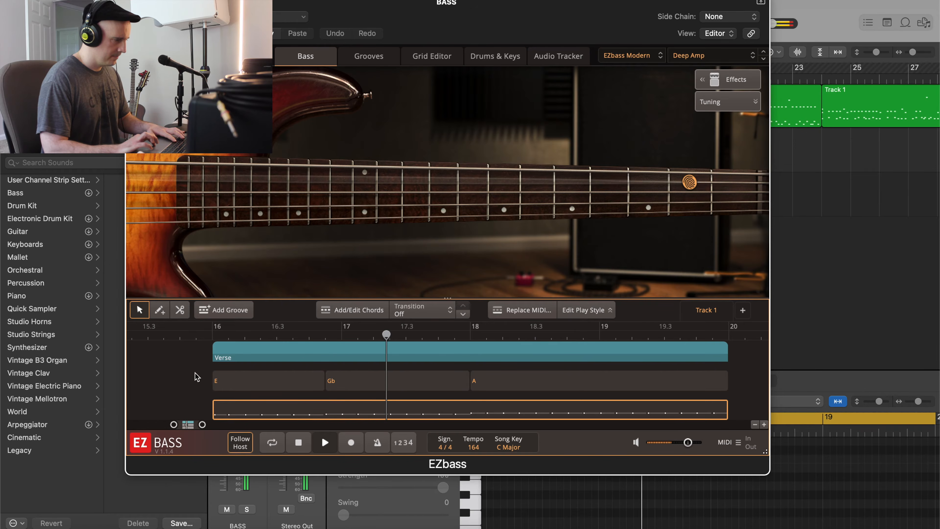
{"action": "left_click", "coordinate": [195, 374]}
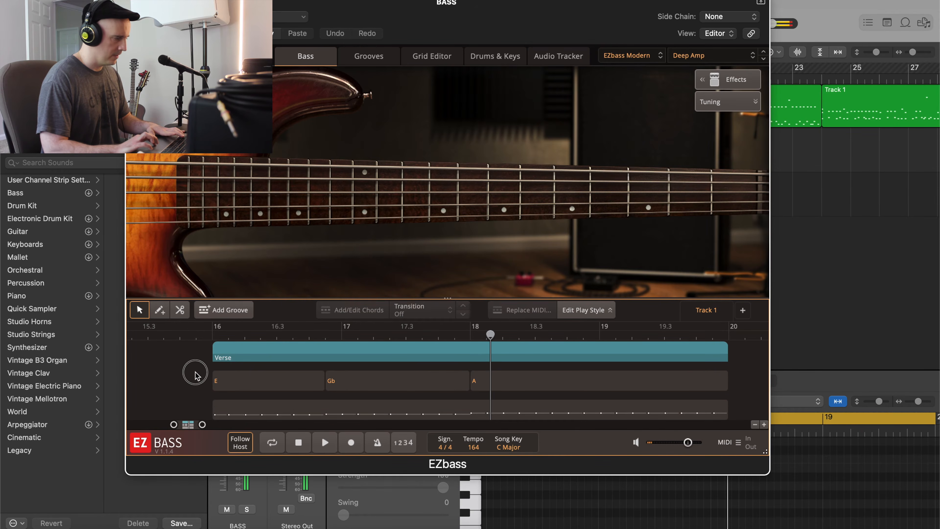
Start replacing the Verse block's MIDI and sort the grooves by tempo, fastest first
{"action": "left_click", "coordinate": [283, 352]}
{"action": "left_click", "coordinate": [531, 311]}
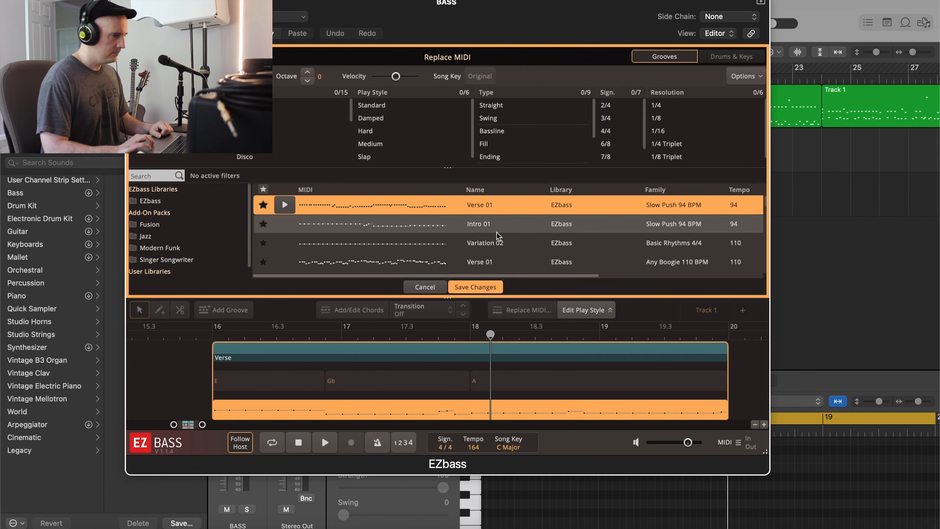
{"action": "scroll", "coordinate": [496, 232], "scroll_direction": "right", "scroll_amount": 1}
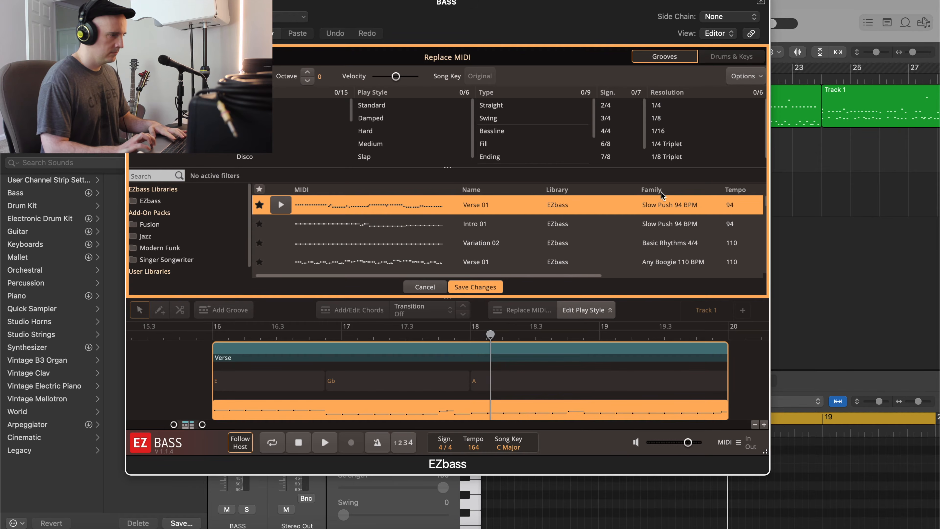
{"action": "left_click", "coordinate": [735, 189]}
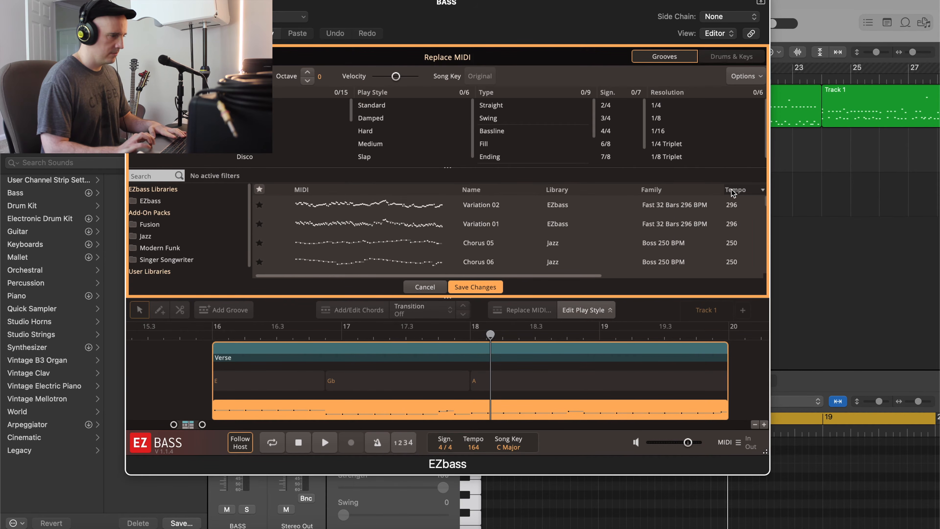
Replace the Verse MIDI with the Variation 04 groove from the Rock Pilgrim Pick 164 BPM family
{"action": "scroll", "coordinate": [675, 227], "scroll_direction": "down", "scroll_amount": 15}
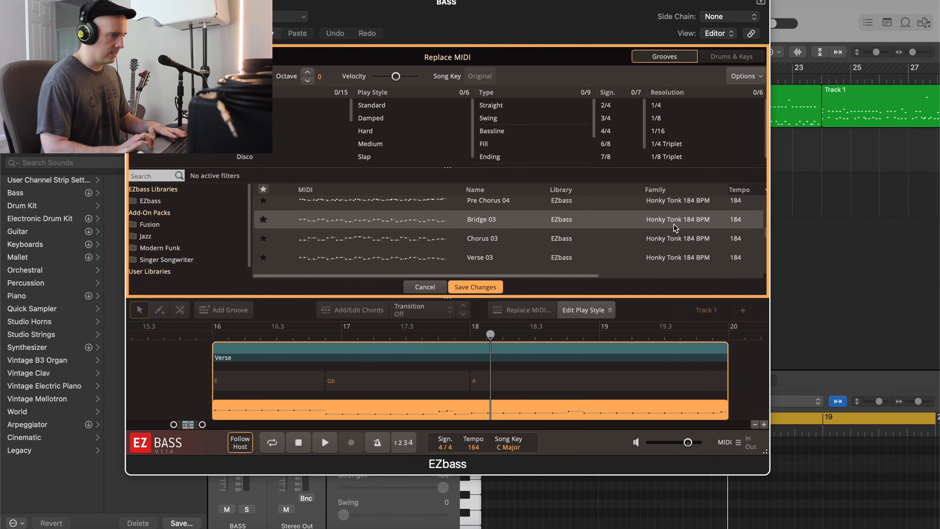
{"action": "scroll", "coordinate": [675, 227], "scroll_direction": "down", "scroll_amount": 4}
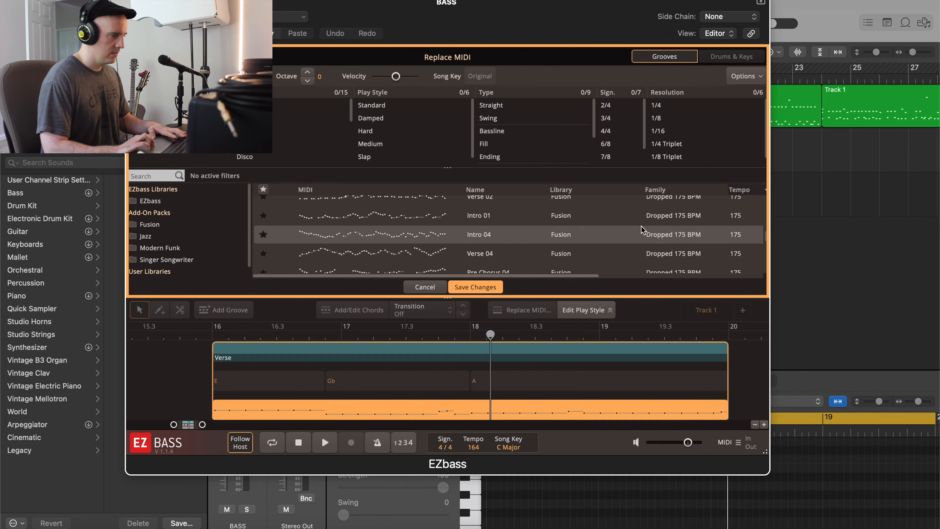
{"action": "scroll", "coordinate": [644, 229], "scroll_direction": "down", "scroll_amount": 10}
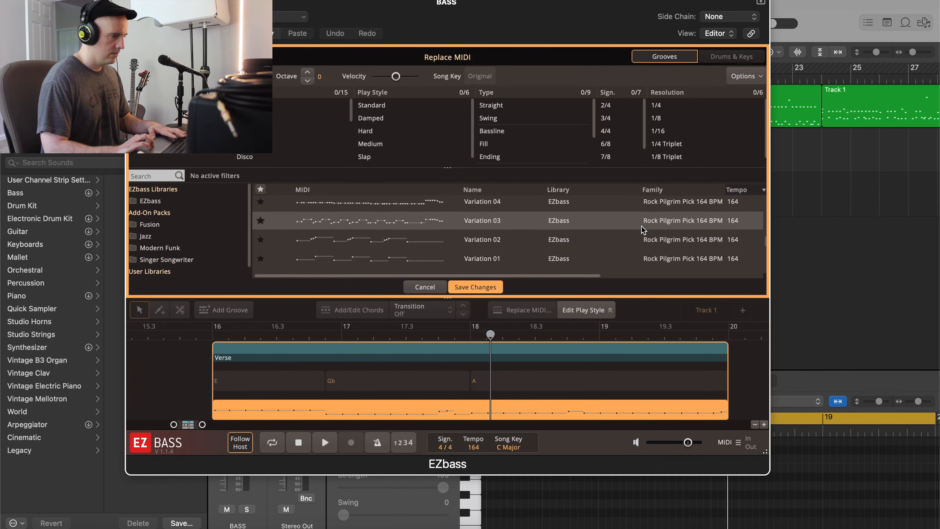
{"action": "scroll", "coordinate": [644, 230], "scroll_direction": "up", "scroll_amount": 1}
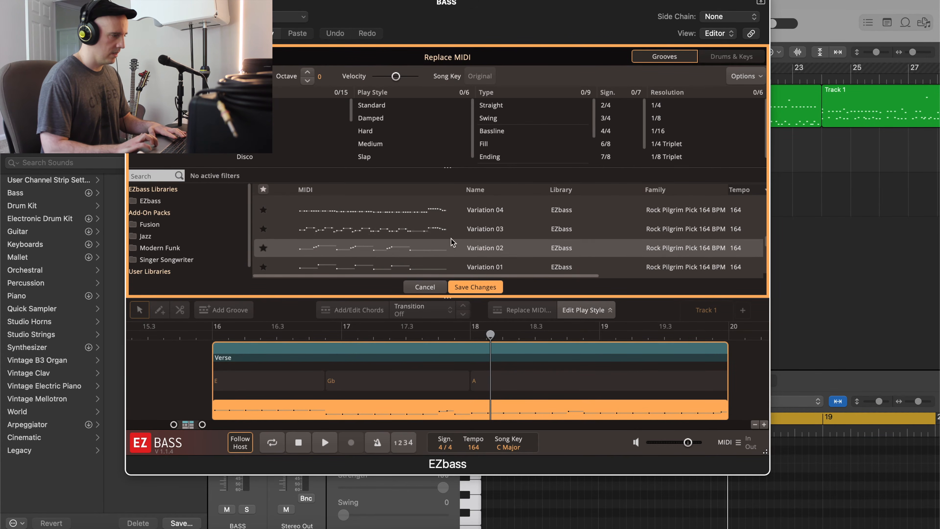
{"action": "left_click", "coordinate": [284, 210]}
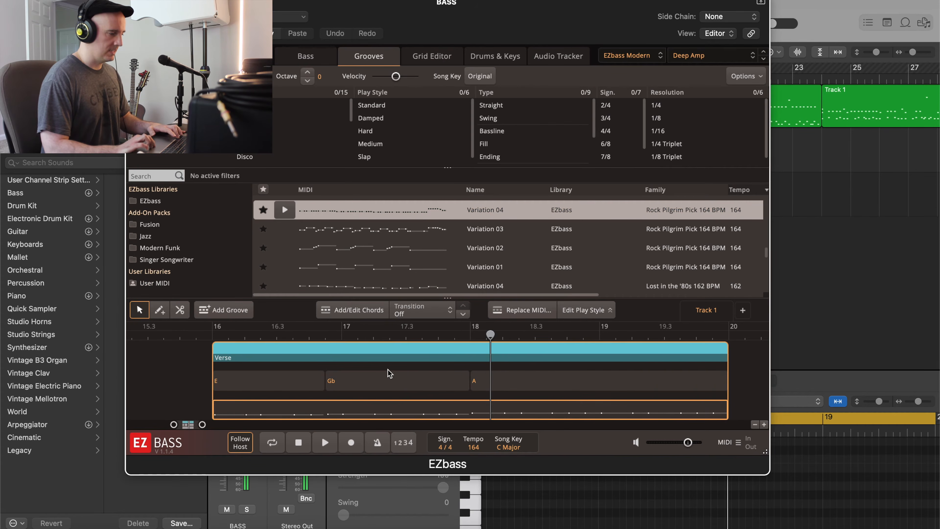
Copy the Verse block to bar 12, directly before the original, and select the original at bar 16
{"action": "scroll", "coordinate": [386, 379], "scroll_direction": "down", "scroll_amount": 4}
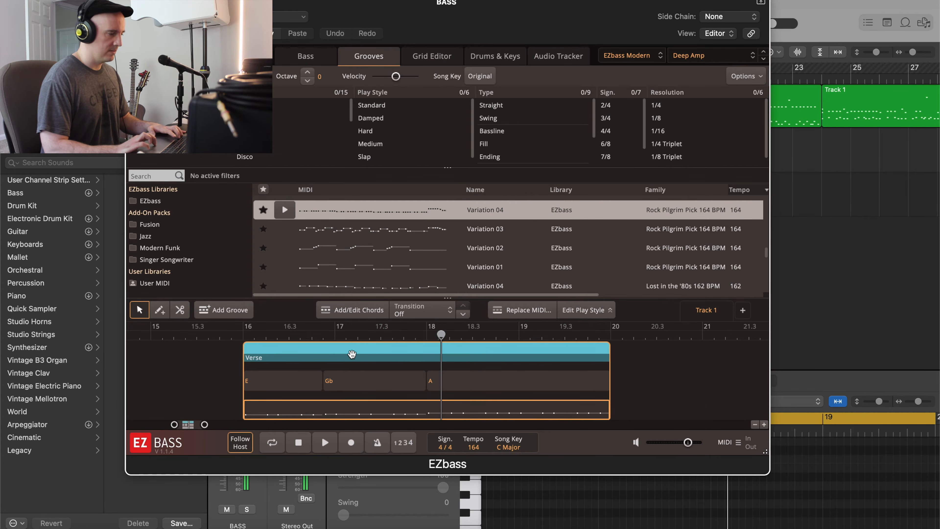
{"action": "scroll", "coordinate": [352, 355], "scroll_direction": "down", "scroll_amount": 3}
{"action": "scroll", "coordinate": [351, 355], "scroll_direction": "right", "scroll_amount": 1}
{"action": "scroll", "coordinate": [352, 357], "scroll_direction": "left", "scroll_amount": 6}
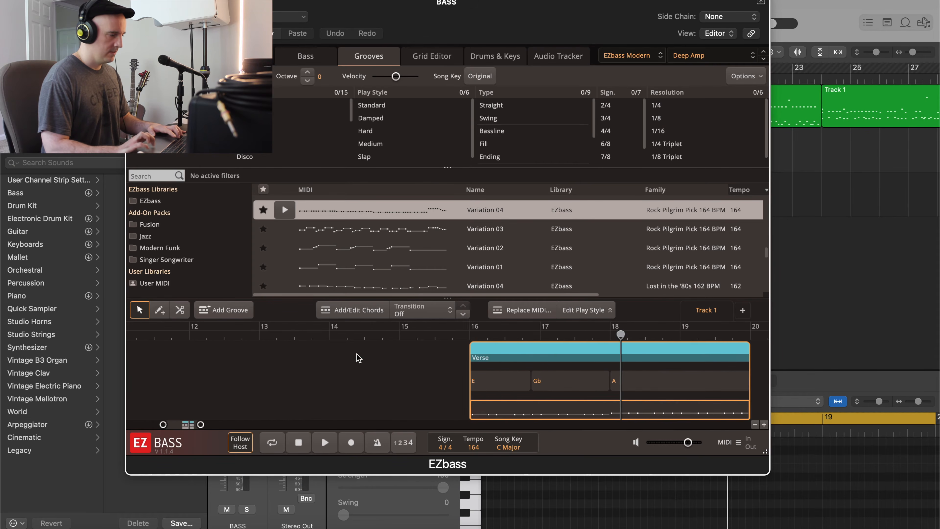
{"action": "left_click_drag", "start_coordinate": [537, 358], "coordinate": [252, 357]}
{"action": "left_click", "coordinate": [410, 351]}
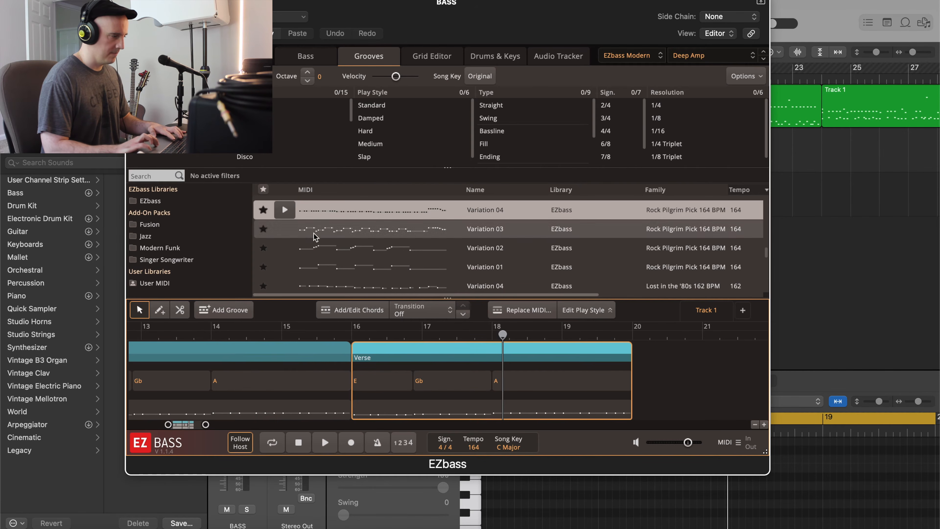
Audition Variation 03 of Rock Pilgrim Pick 164 BPM and Chorus 04 of Lost in the '80s 162 BPM as replacement grooves
{"action": "left_click", "coordinate": [521, 311]}
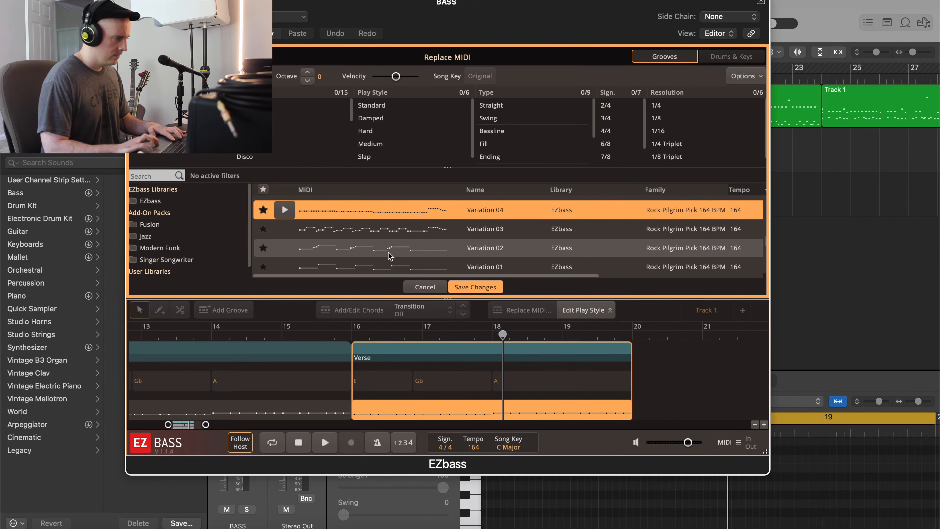
{"action": "left_click", "coordinate": [285, 229]}
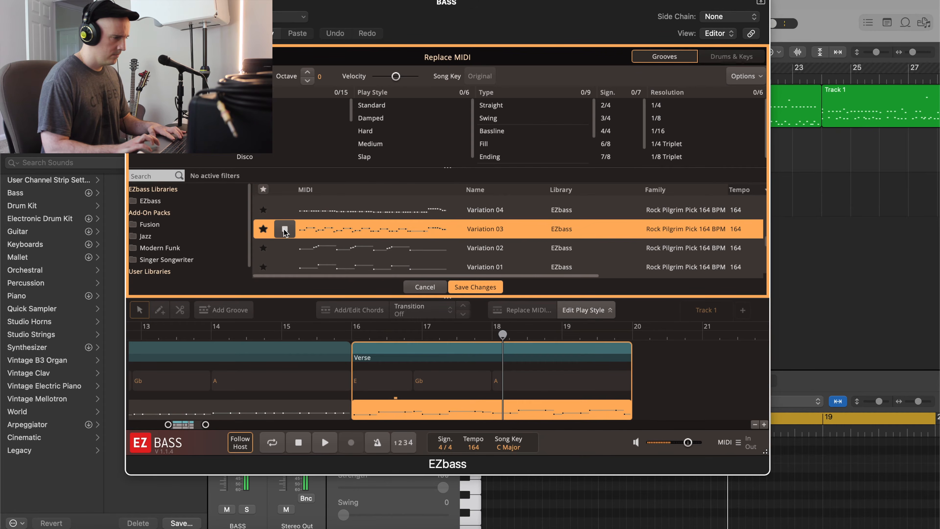
{"action": "scroll", "coordinate": [296, 244], "scroll_direction": "down", "scroll_amount": 3}
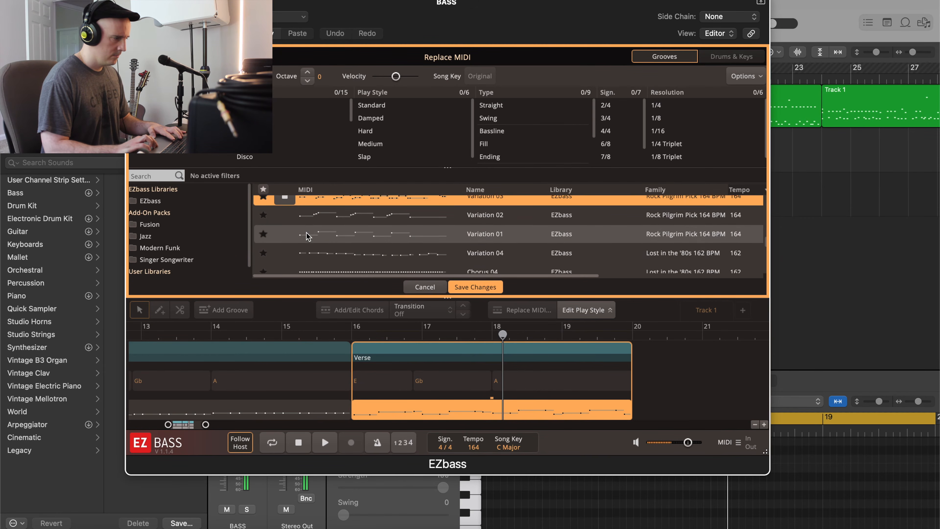
{"action": "left_click", "coordinate": [284, 262]}
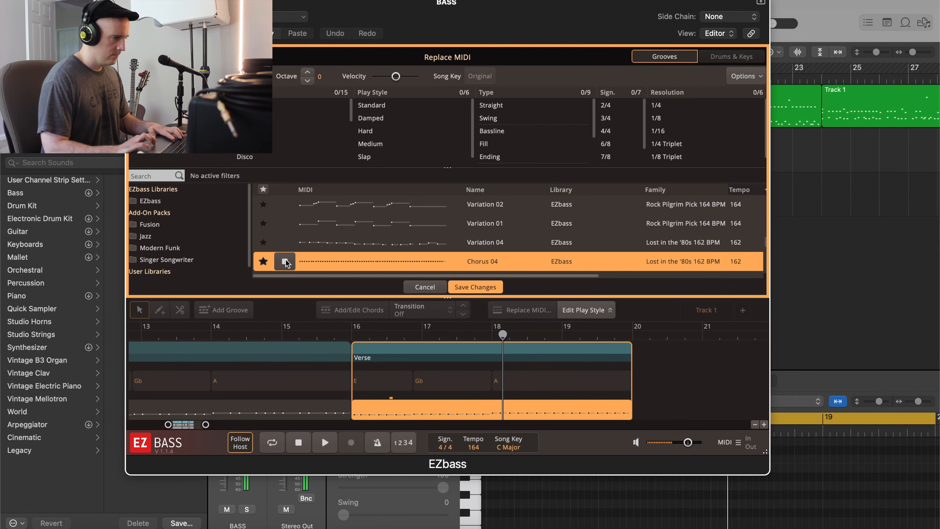
Audition Intro 04 of Lost in the '80s and Variation 04 of Rock Pilgrim Pick, and leave the replacement without saving
{"action": "scroll", "coordinate": [286, 263], "scroll_direction": "down", "scroll_amount": 3}
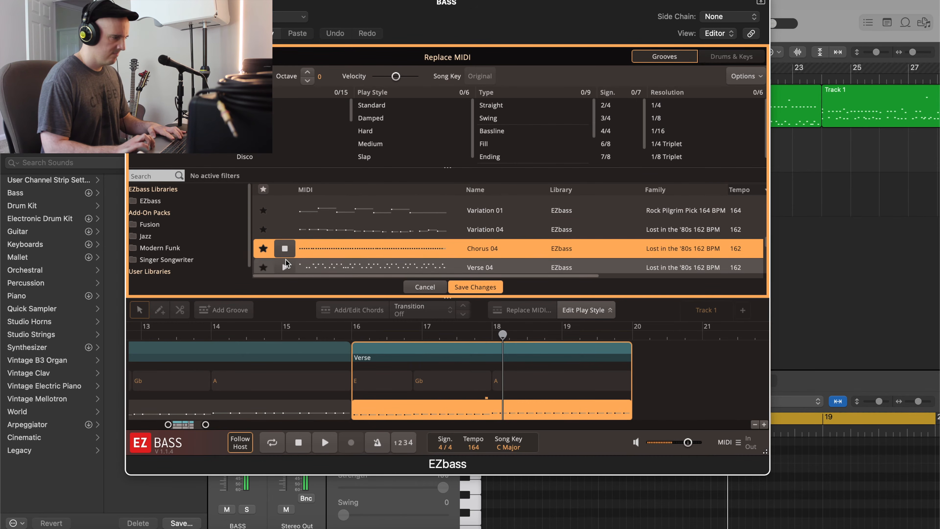
{"action": "left_click", "coordinate": [285, 266]}
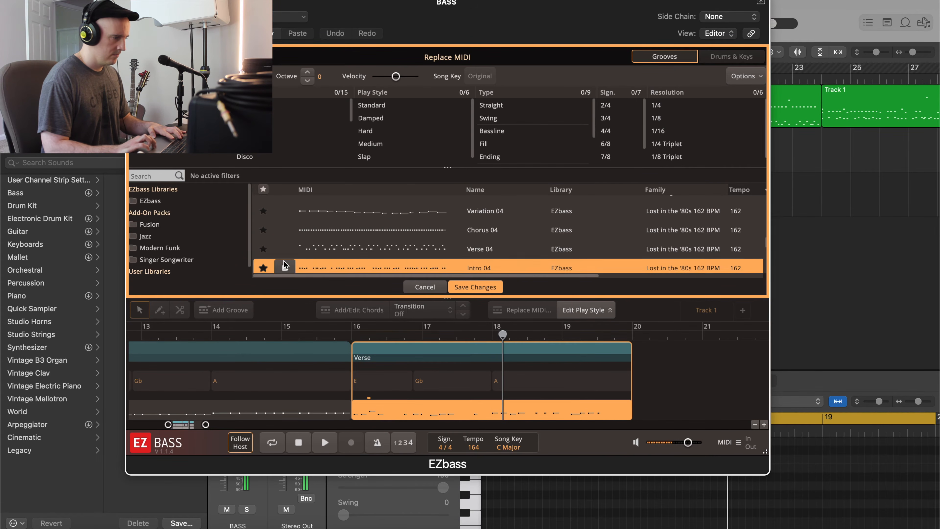
{"action": "scroll", "coordinate": [285, 265], "scroll_direction": "down", "scroll_amount": 1}
{"action": "left_click", "coordinate": [279, 262]}
{"action": "scroll", "coordinate": [278, 261], "scroll_direction": "down", "scroll_amount": 10}
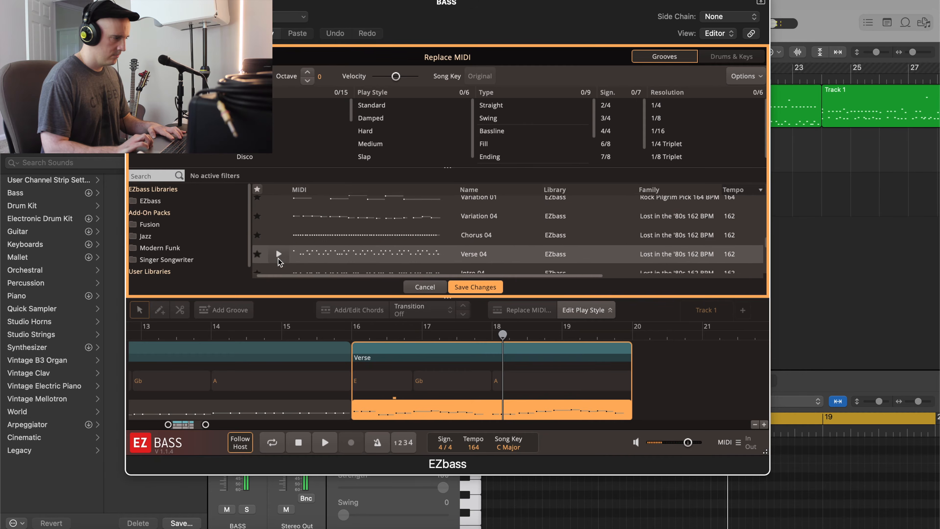
{"action": "scroll", "coordinate": [280, 259], "scroll_direction": "up", "scroll_amount": 2}
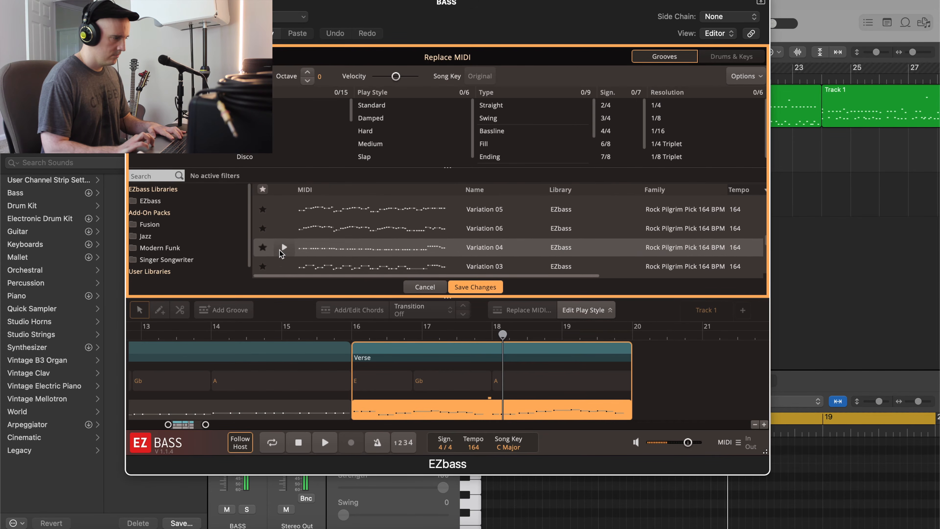
{"action": "left_click", "coordinate": [284, 247]}
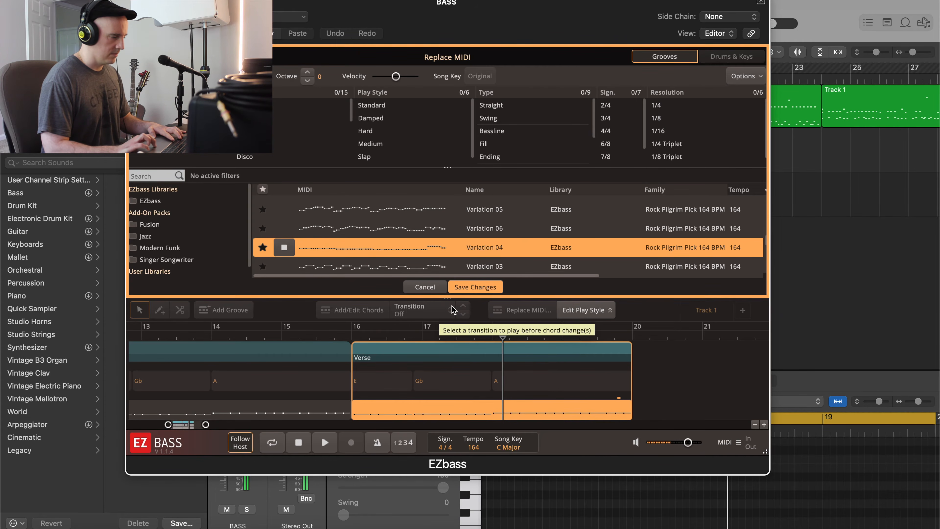
{"action": "left_click", "coordinate": [425, 288]}
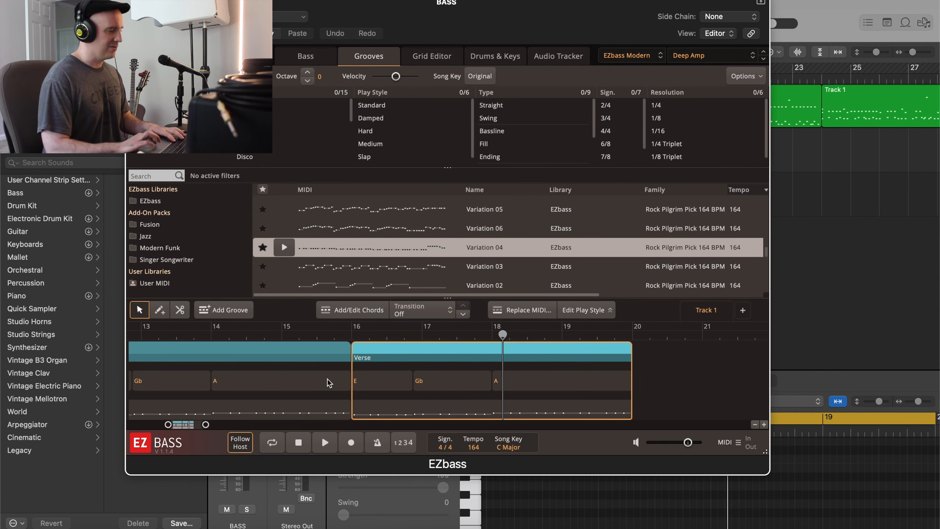
Split the Verse part, its E chord and its MIDI block about one beat after bar 16
{"action": "left_click", "coordinate": [370, 340]}
{"action": "left_click", "coordinate": [370, 339]}
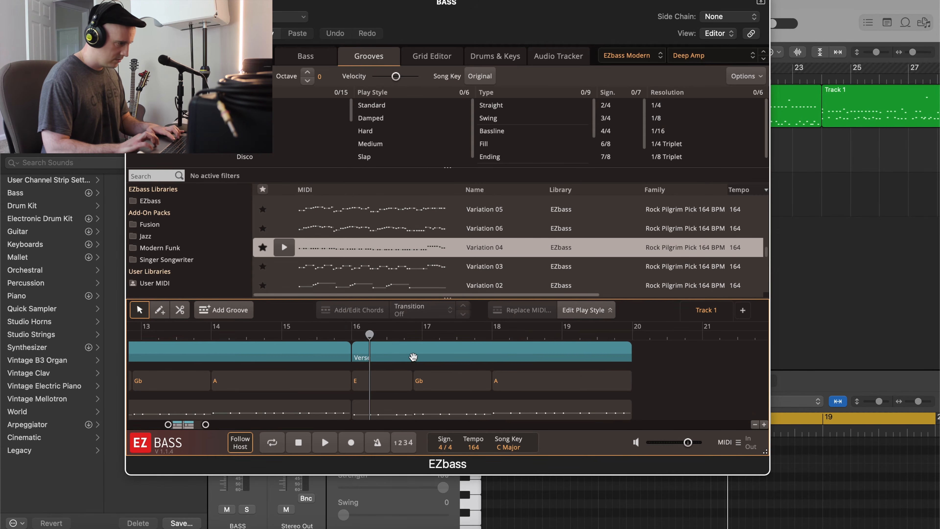
{"action": "left_click", "coordinate": [181, 310]}
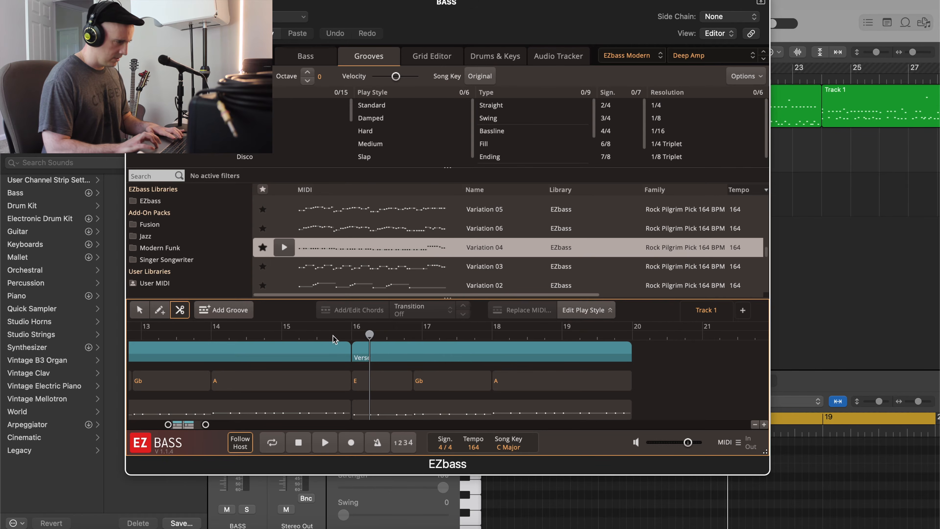
{"action": "left_click", "coordinate": [370, 352]}
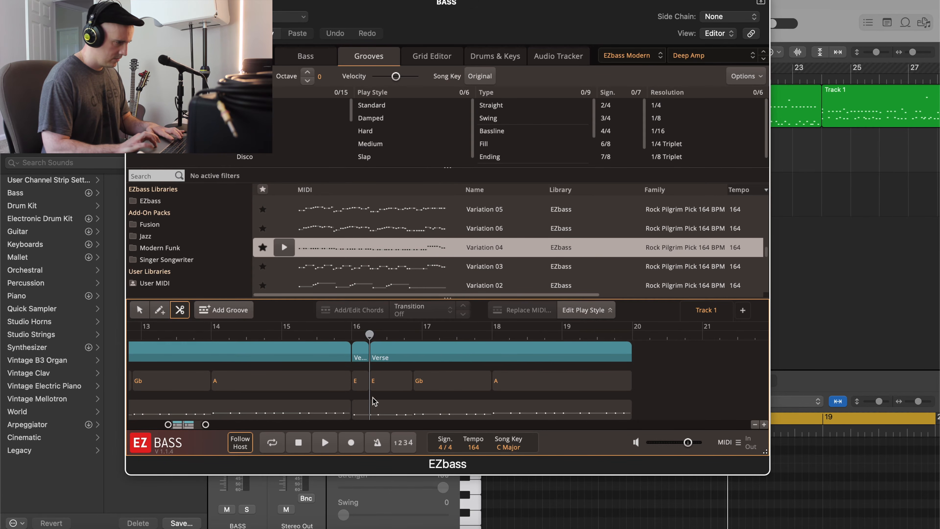
{"action": "left_click", "coordinate": [370, 409]}
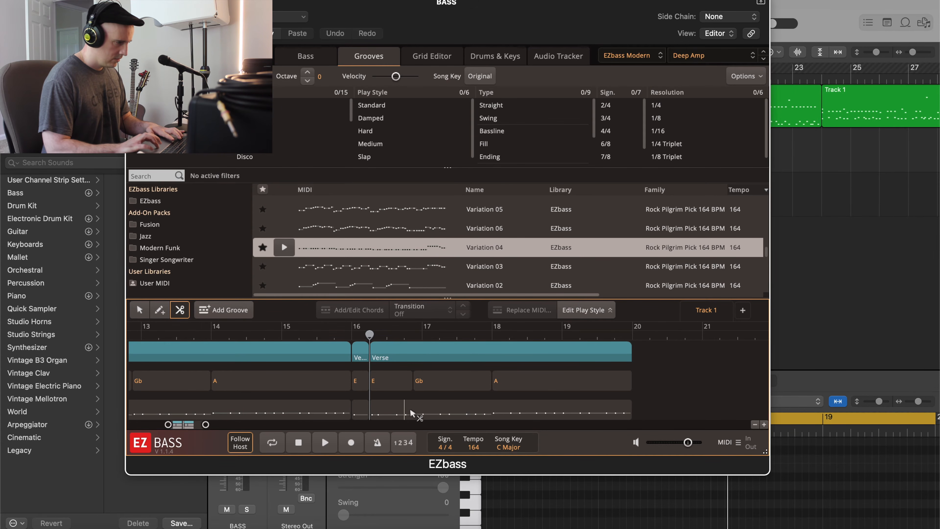
Split the Verse part at the start of the Gb chord and at bar 17, and select the section starting at 16.2
{"action": "scroll", "coordinate": [415, 358], "scroll_direction": "up", "scroll_amount": 3}
{"action": "left_click", "coordinate": [414, 358]}
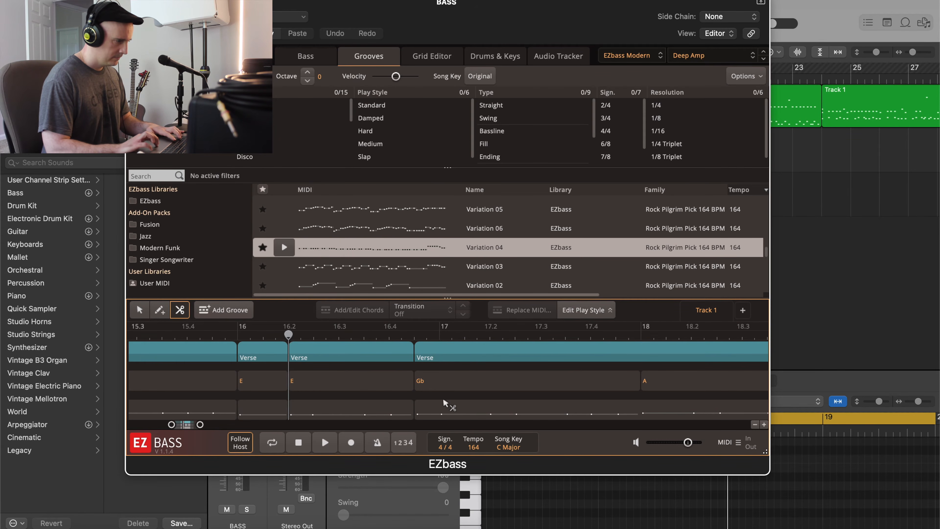
{"action": "left_click", "coordinate": [440, 347]}
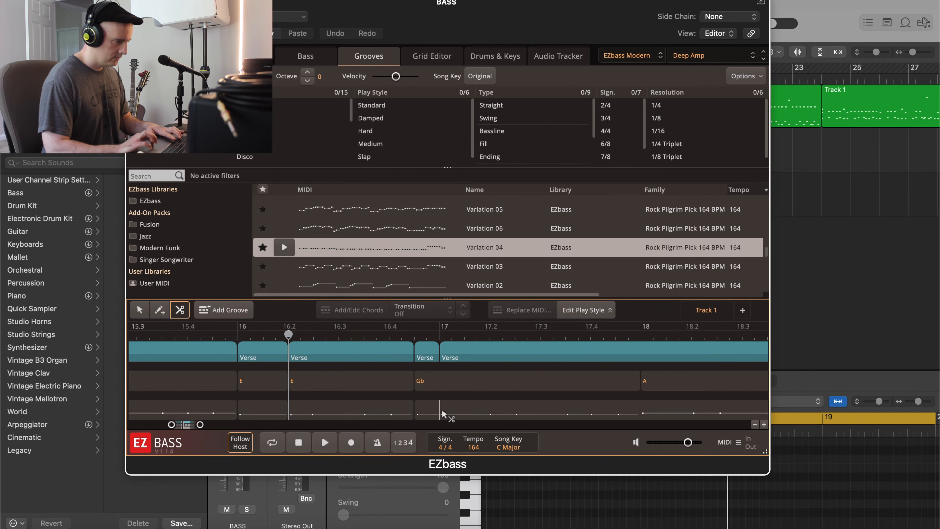
{"action": "scroll", "coordinate": [443, 385], "scroll_direction": "down", "scroll_amount": 3}
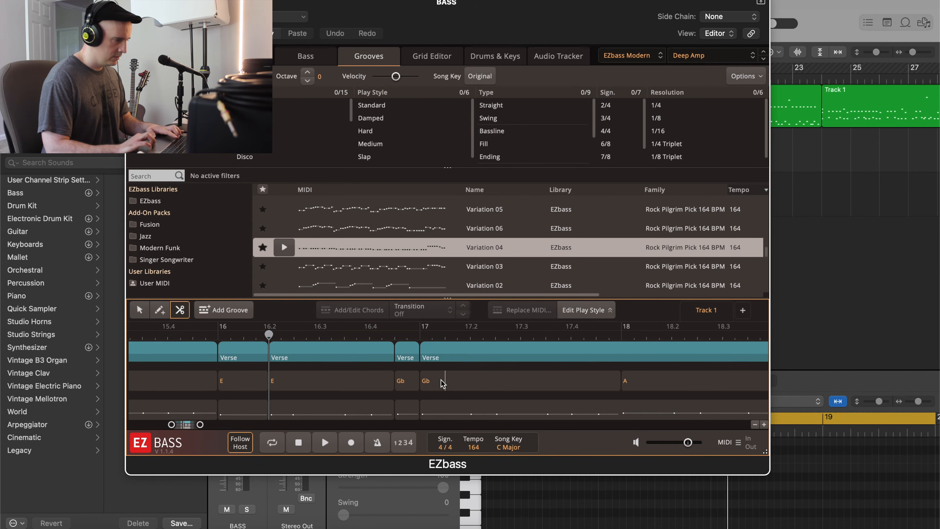
{"action": "left_click", "coordinate": [141, 312]}
{"action": "left_click", "coordinate": [311, 373]}
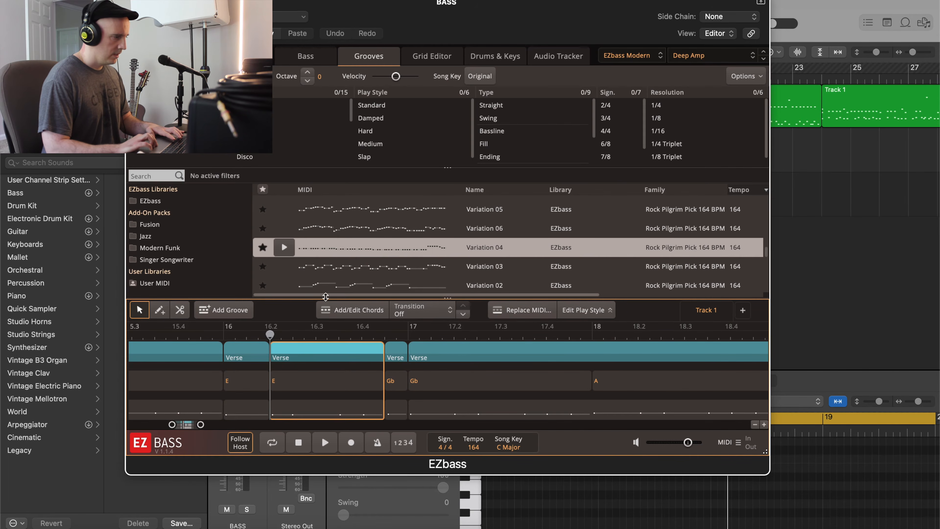
Search the grooves for "rock", filter to the Picked Rock 85 BPM family, audition Chorus 03, and remove the filter
{"action": "scroll", "coordinate": [322, 230], "scroll_direction": "up", "scroll_amount": 1}
{"action": "scroll", "coordinate": [321, 228], "scroll_direction": "up", "scroll_amount": 1}
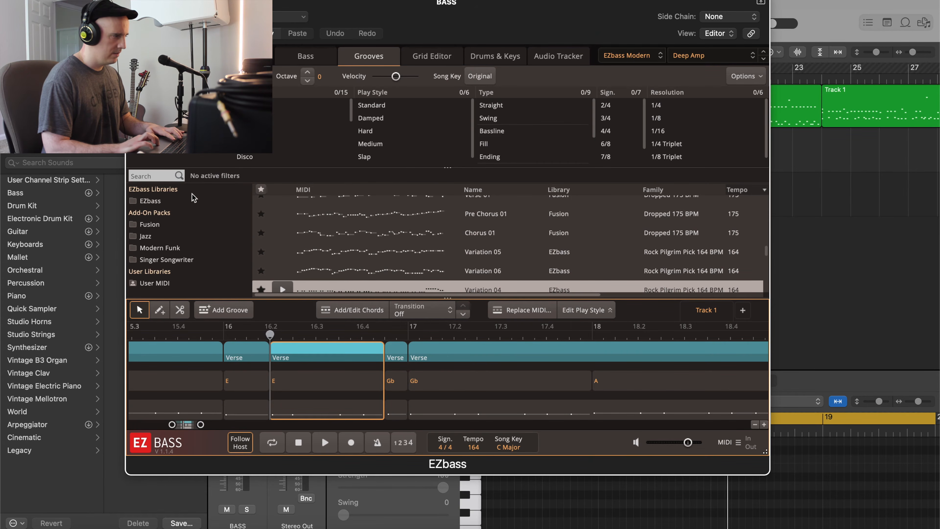
{"action": "left_click", "coordinate": [163, 175]}
{"action": "type", "text": "rock"}
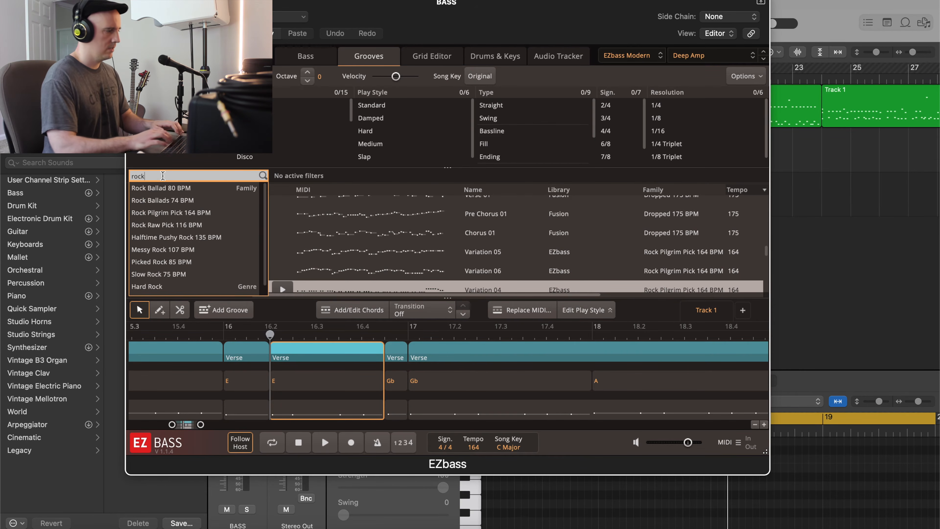
{"action": "scroll", "coordinate": [165, 239], "scroll_direction": "down", "scroll_amount": 1}
{"action": "left_click", "coordinate": [169, 252]}
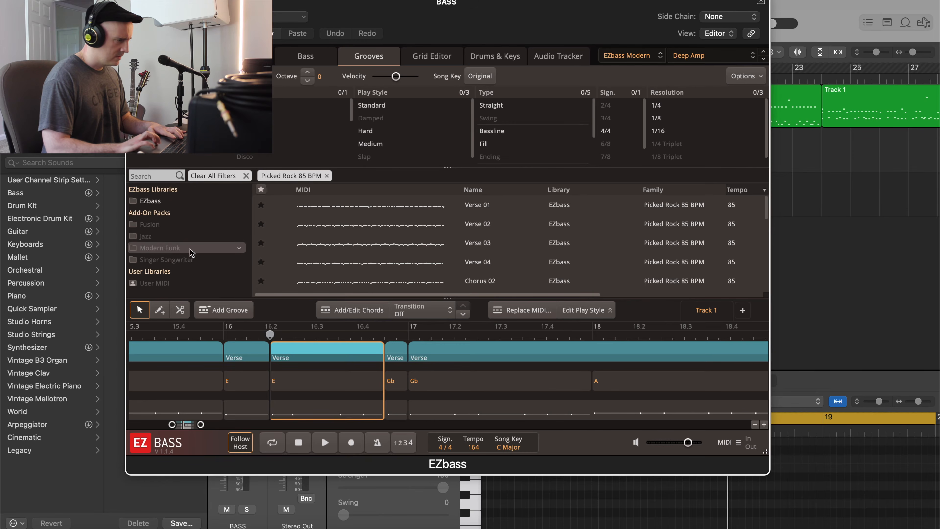
{"action": "scroll", "coordinate": [296, 207], "scroll_direction": "down", "scroll_amount": 2}
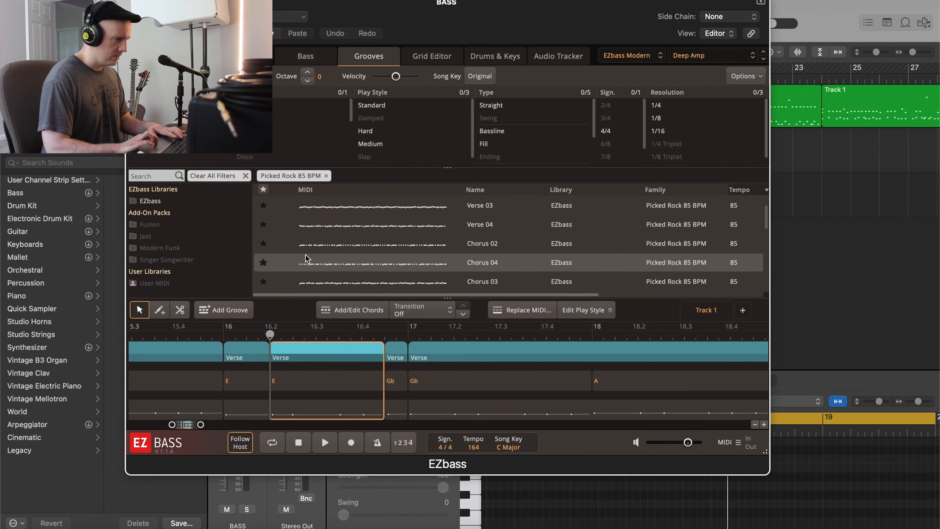
{"action": "left_click", "coordinate": [285, 283]}
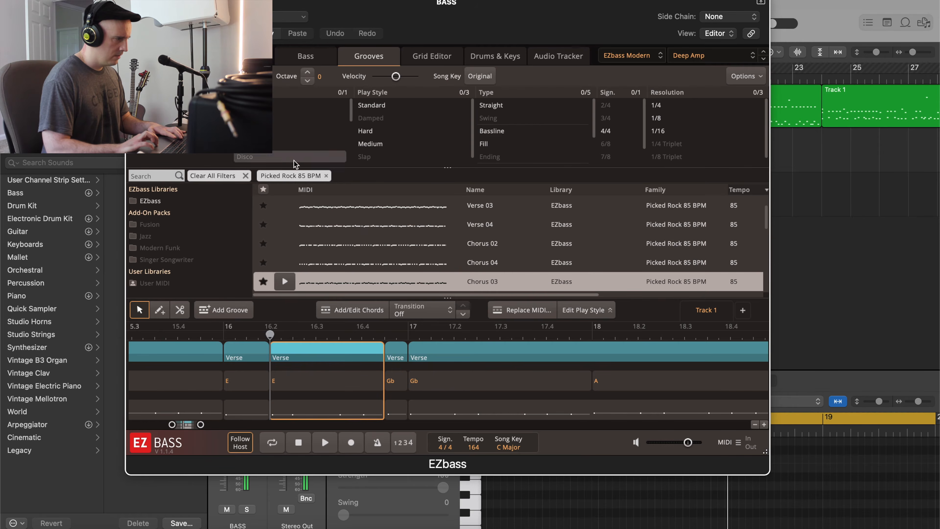
{"action": "left_click", "coordinate": [326, 176]}
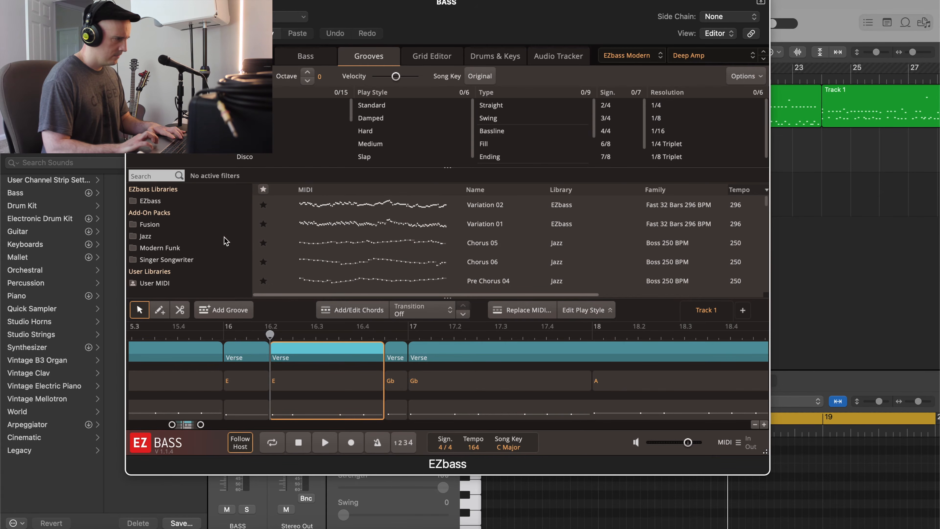
Browse the EZbass Straight 4/4 Basic Rhythms, auditioning 1/16 Variation 04 and 1/8 Variations 04 and 03
{"action": "left_click", "coordinate": [168, 200]}
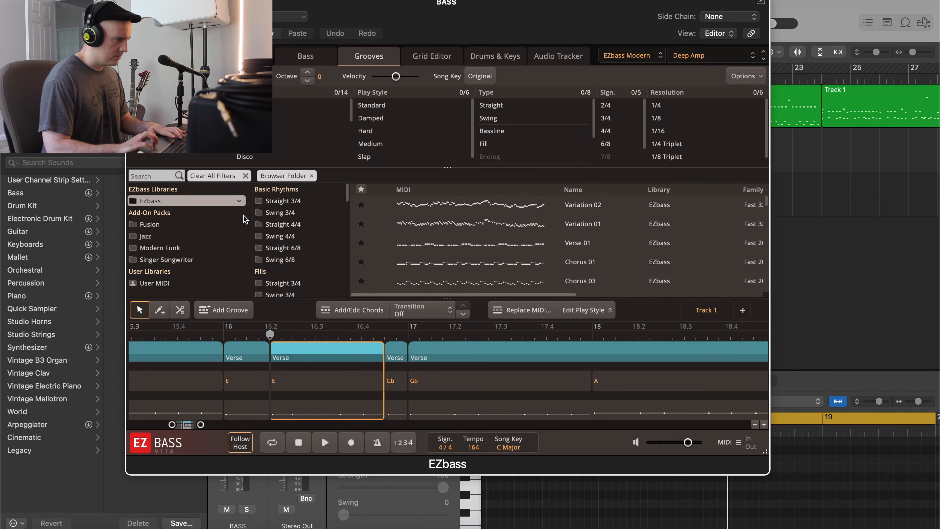
{"action": "left_click", "coordinate": [279, 225]}
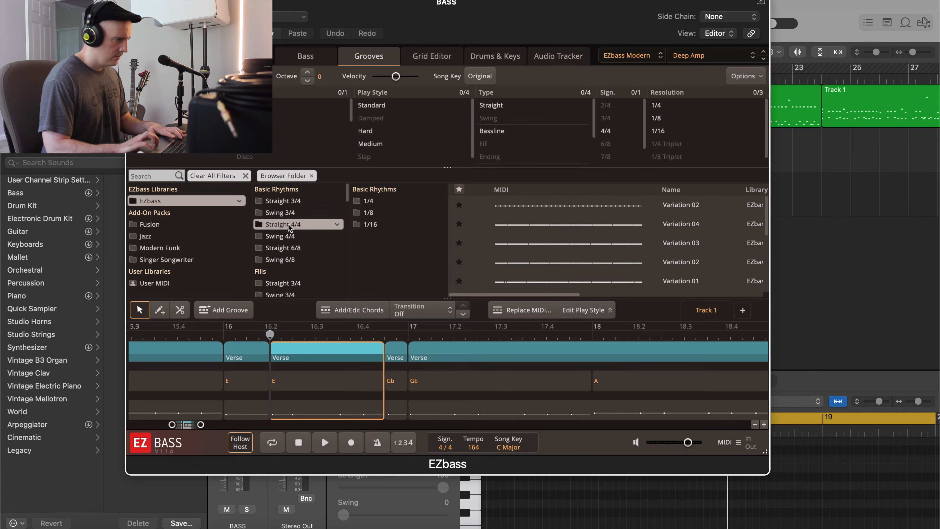
{"action": "left_click", "coordinate": [370, 224]}
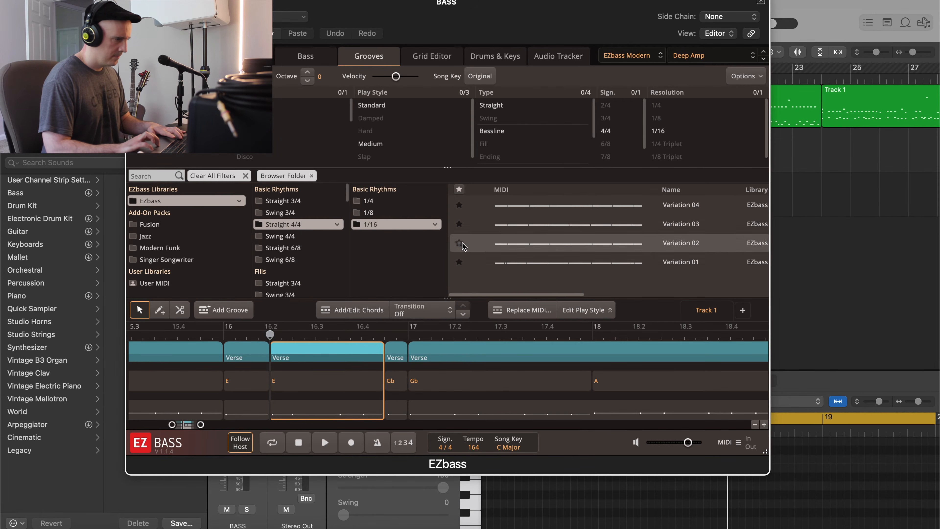
{"action": "left_click", "coordinate": [483, 205]}
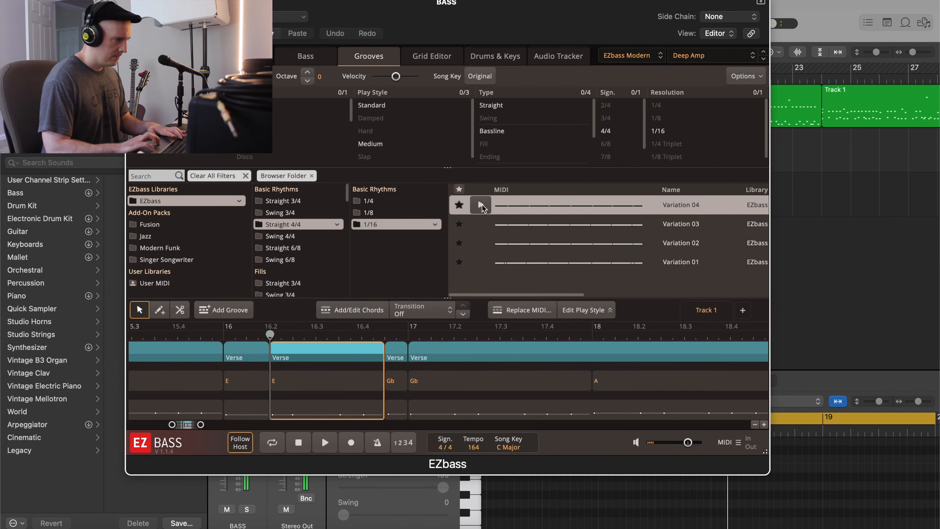
{"action": "left_click", "coordinate": [368, 212]}
{"action": "left_click", "coordinate": [480, 205]}
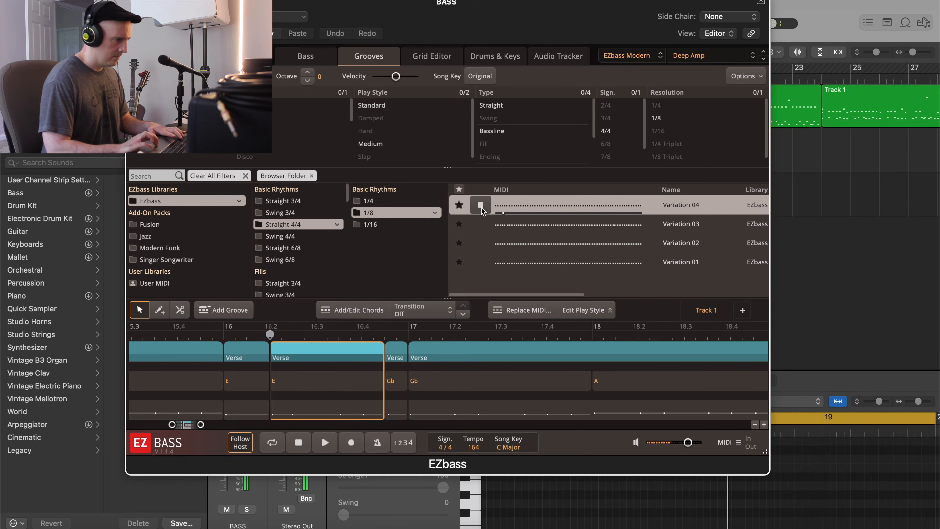
{"action": "left_click", "coordinate": [481, 226]}
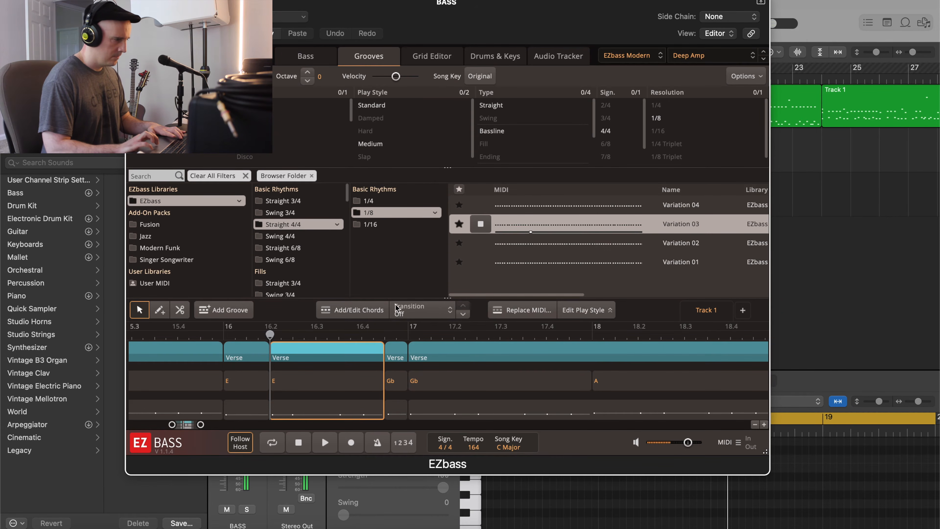
Compare the 1/8 variations as replacements for the section starting at 16.2, and replace its MIDI with Variation 03
{"action": "left_click", "coordinate": [514, 310]}
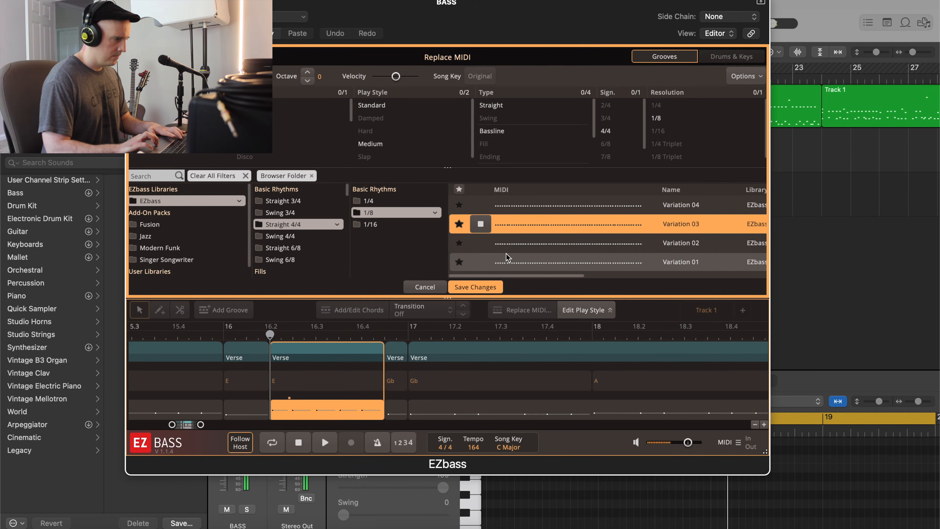
{"action": "left_click", "coordinate": [481, 247]}
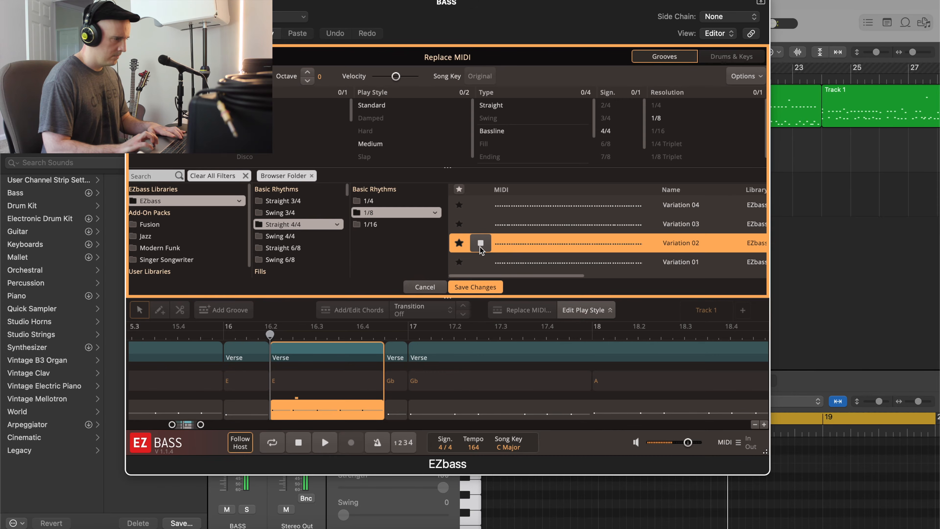
{"action": "key", "text": "Down"}
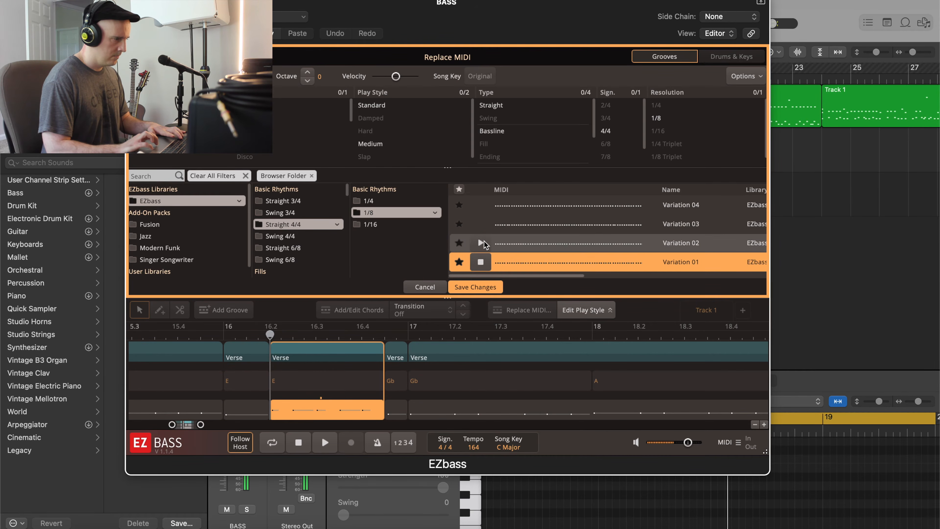
{"action": "left_click", "coordinate": [481, 244]}
{"action": "left_click", "coordinate": [482, 208]}
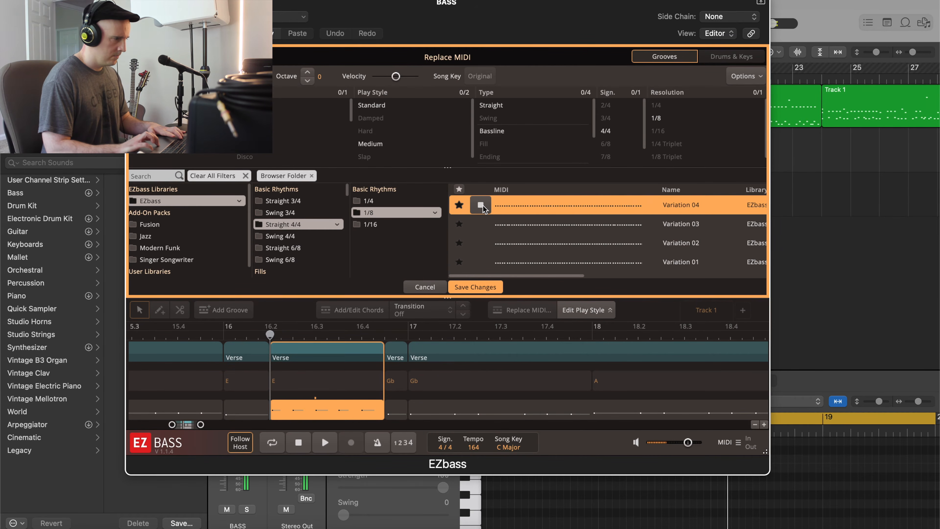
{"action": "left_click", "coordinate": [480, 225]}
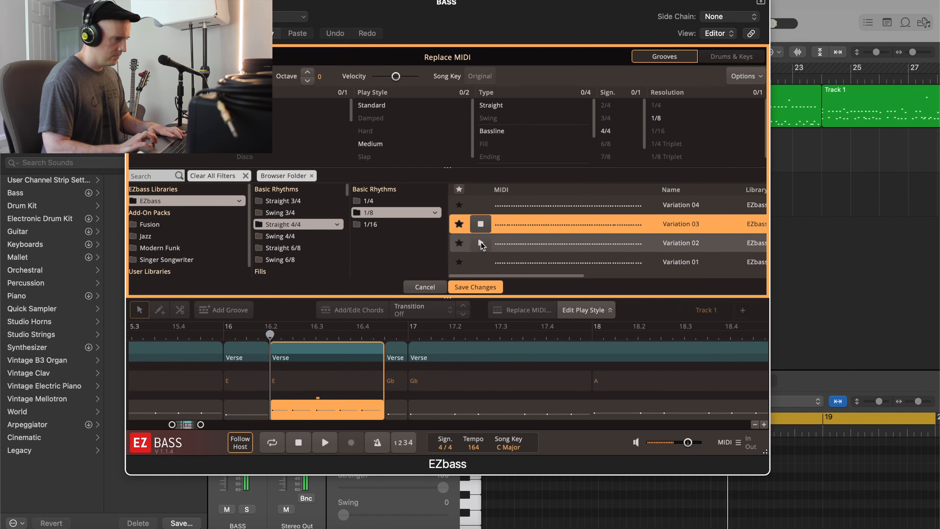
{"action": "left_click", "coordinate": [475, 287]}
Open the chord wheel for the E chord at 16.2, try to adjust its octave, and close the wheel
{"action": "double_click", "coordinate": [313, 357]}
{"action": "double_click", "coordinate": [297, 386]}
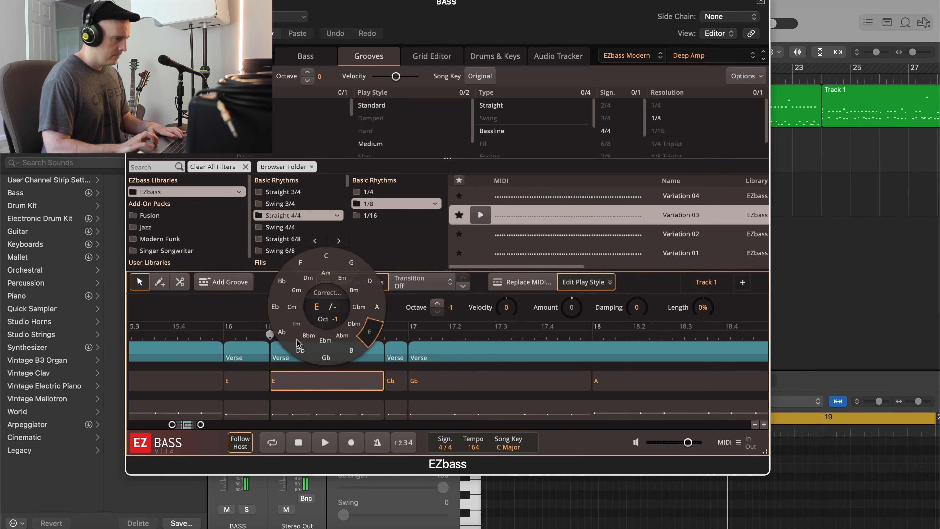
{"action": "mouse_move", "coordinate": [338, 321]}
{"action": "left_mouse_down"}
{"action": "mouse_move", "coordinate": [337, 307]}
{"action": "mouse_move", "coordinate": [338, 317]}
{"action": "left_mouse_up"}
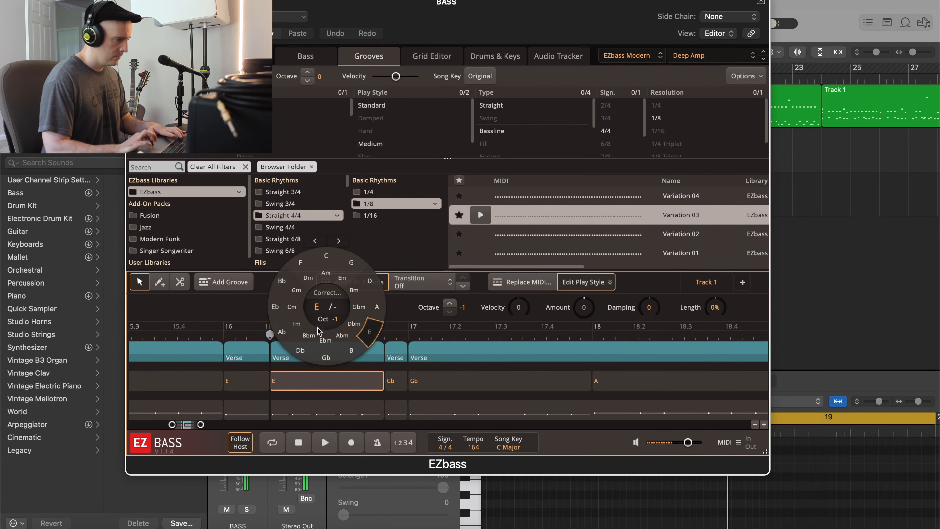
{"action": "left_click", "coordinate": [247, 407]}
Mark the range from bar 16 to bar 17, play it back, and inspect its two E-chord MIDI blocks
{"action": "left_click_drag", "start_coordinate": [226, 327], "coordinate": [402, 333]}
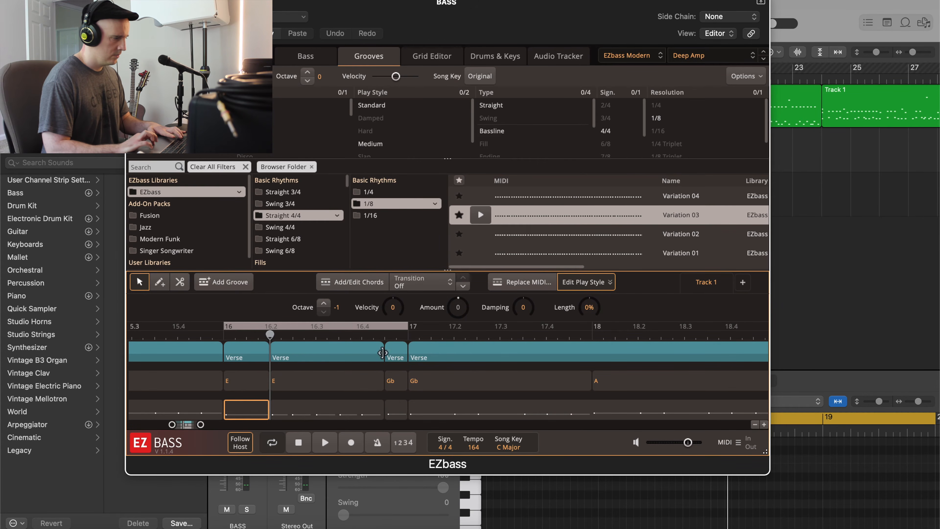
{"action": "left_click", "coordinate": [325, 444]}
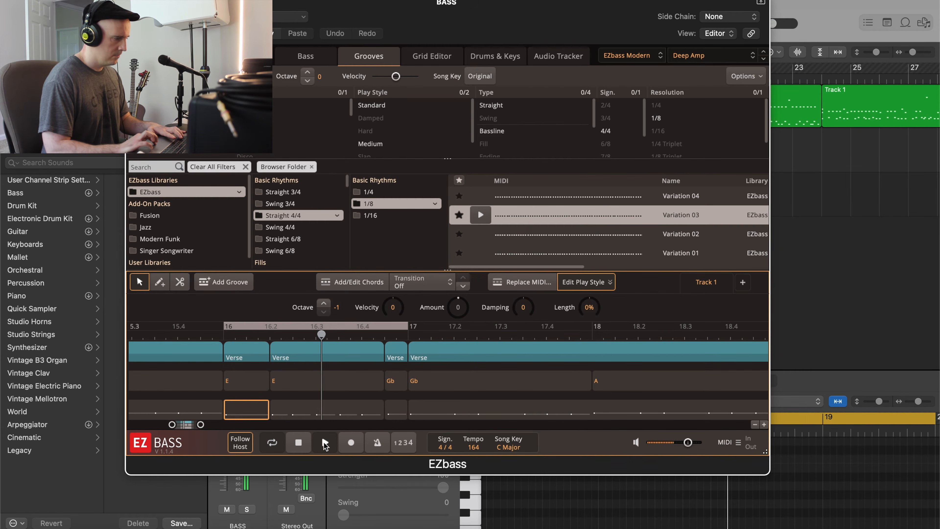
{"action": "left_click", "coordinate": [298, 443]}
{"action": "left_click", "coordinate": [254, 412]}
{"action": "left_click", "coordinate": [305, 414]}
Split the Verse part, A chord and MIDI at 18.2 and split the Verse part at bar 18
{"action": "scroll", "coordinate": [308, 419], "scroll_direction": "right", "scroll_amount": 4}
{"action": "scroll", "coordinate": [308, 418], "scroll_direction": "down", "scroll_amount": 4}
{"action": "scroll", "coordinate": [308, 419], "scroll_direction": "right", "scroll_amount": 2}
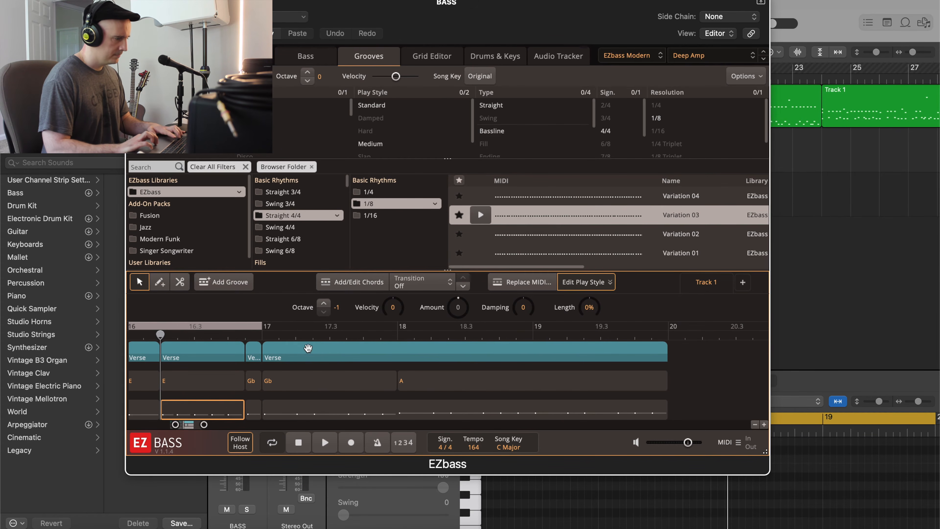
{"action": "left_click", "coordinate": [398, 336]}
{"action": "left_click", "coordinate": [431, 336]}
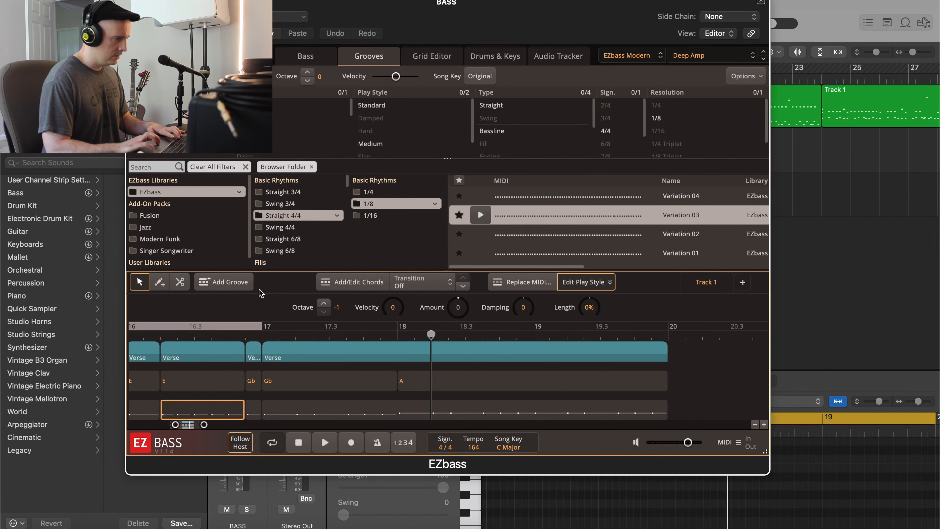
{"action": "left_click", "coordinate": [180, 285]}
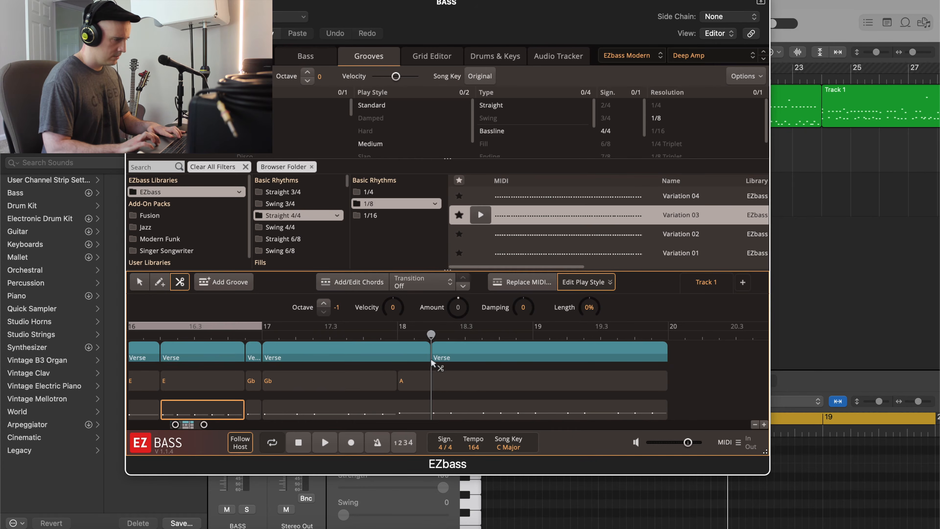
{"action": "left_click", "coordinate": [398, 407]}
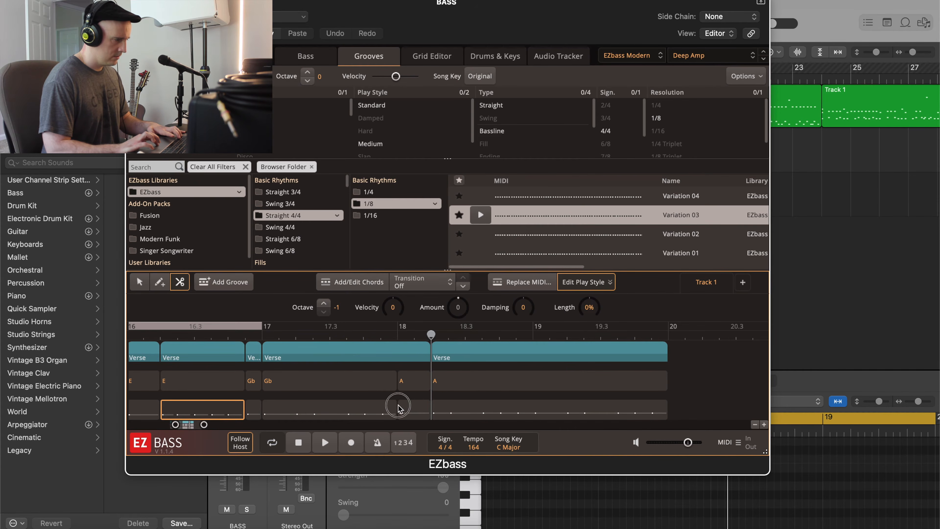
{"action": "left_click", "coordinate": [398, 357]}
{"action": "left_click", "coordinate": [141, 283]}
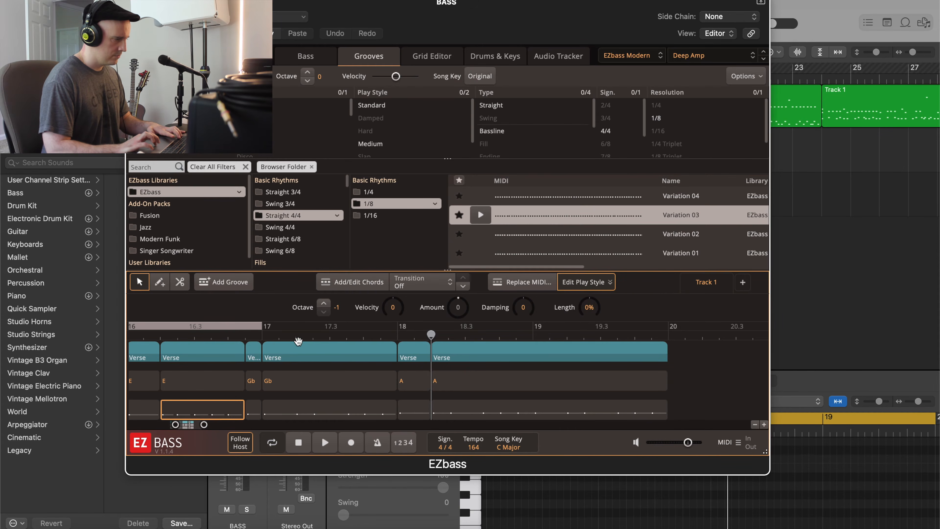
Split the Gb-chord Verse section at 17.2
{"action": "left_click", "coordinate": [298, 340]}
{"action": "left_click", "coordinate": [296, 337]}
{"action": "left_click", "coordinate": [182, 285]}
{"action": "left_click", "coordinate": [296, 357]}
{"action": "left_click", "coordinate": [142, 287]}
Replace the MIDI of the Verse section from 17.2 to bar 18 with the 1/8 Variation 03 groove
{"action": "scroll", "coordinate": [245, 383], "scroll_direction": "left", "scroll_amount": 3}
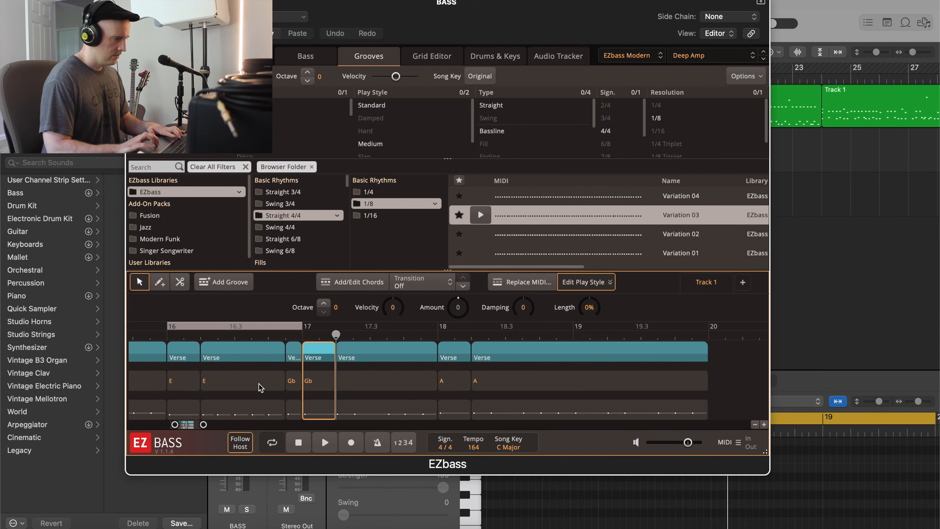
{"action": "left_click", "coordinate": [374, 374]}
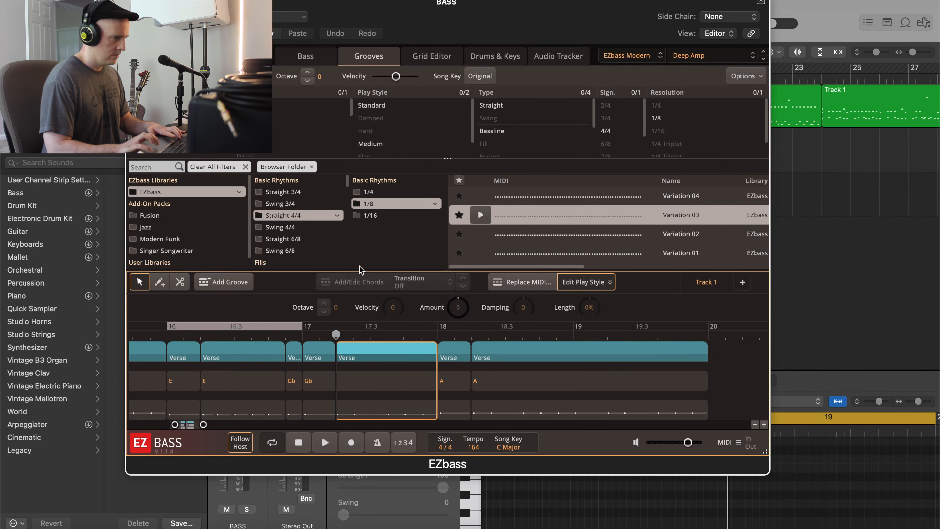
{"action": "left_click", "coordinate": [530, 285]}
{"action": "left_click", "coordinate": [480, 213]}
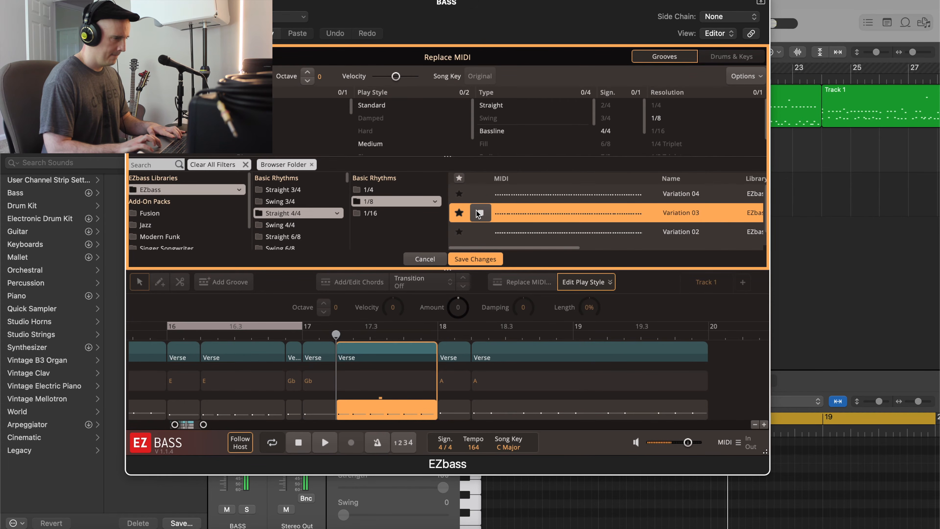
{"action": "left_click", "coordinate": [469, 260]}
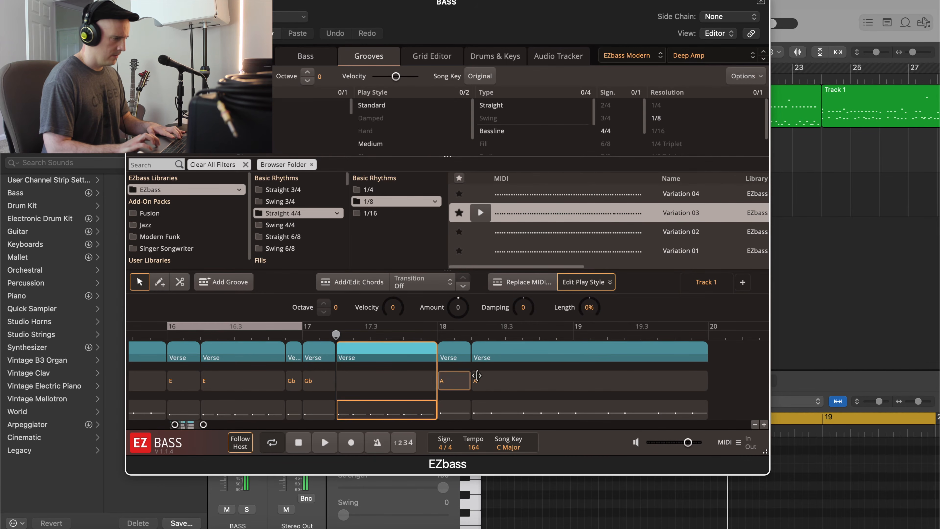
Replace the MIDI of the A-chord Verse section from 18.2 to bar 20 with the 1/8 Variation 03 groove
{"action": "left_click", "coordinate": [500, 350]}
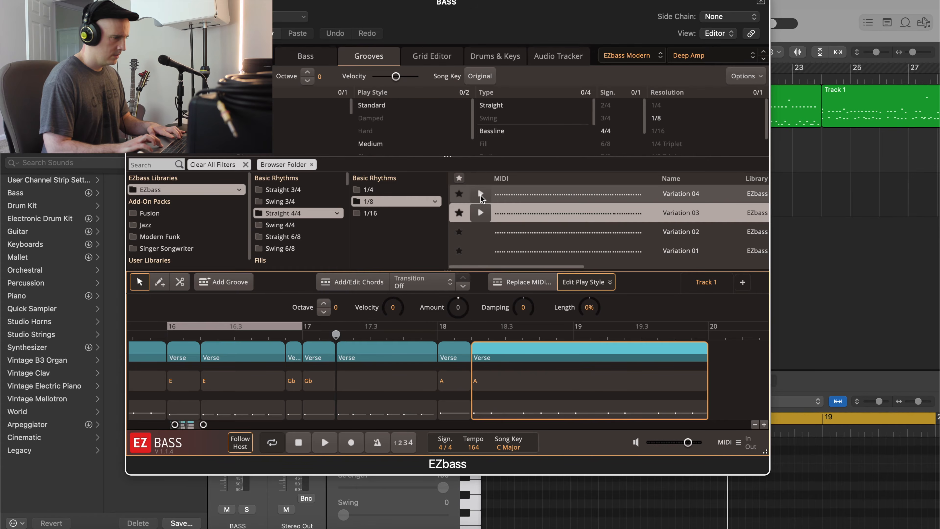
{"action": "left_click", "coordinate": [537, 283]}
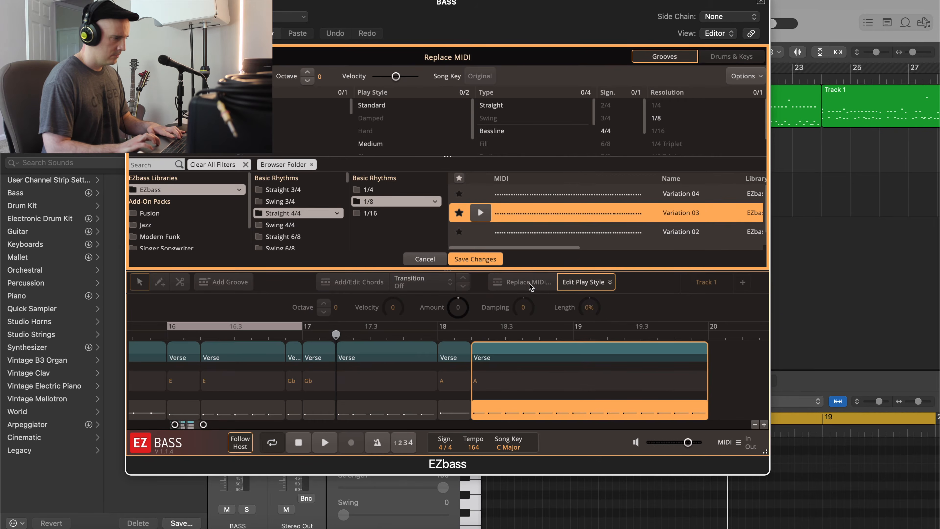
{"action": "left_click", "coordinate": [475, 259]}
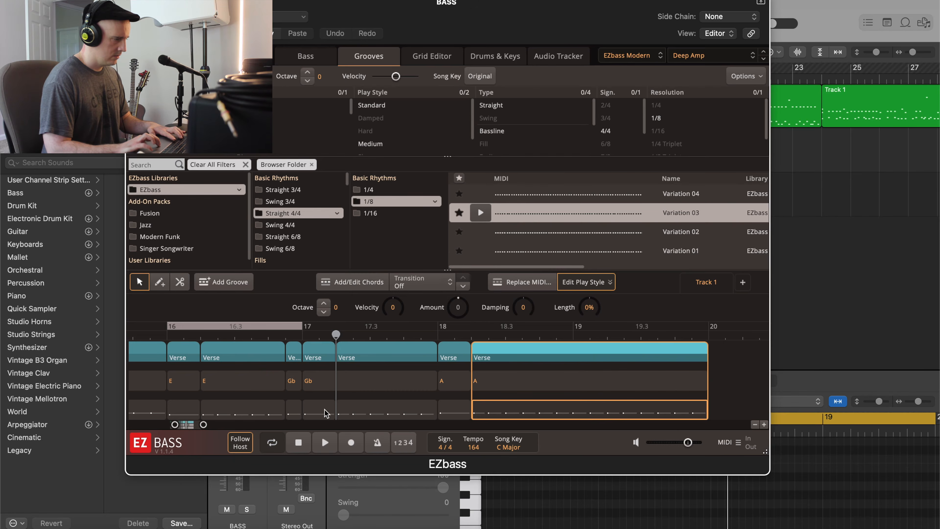
Split the Gb chord block at 17.2 to match the split in the Verse section
{"action": "left_click", "coordinate": [330, 389]}
{"action": "left_click", "coordinate": [331, 386]}
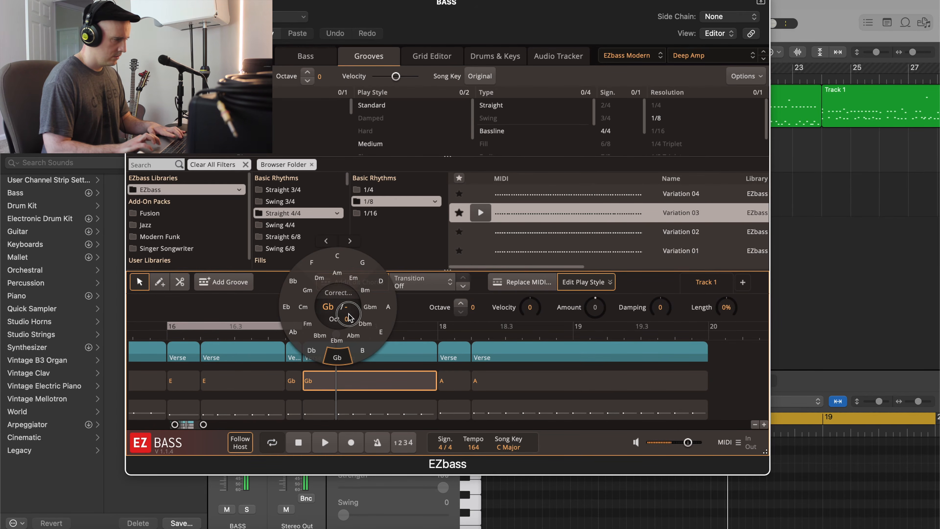
{"action": "left_click", "coordinate": [361, 409]}
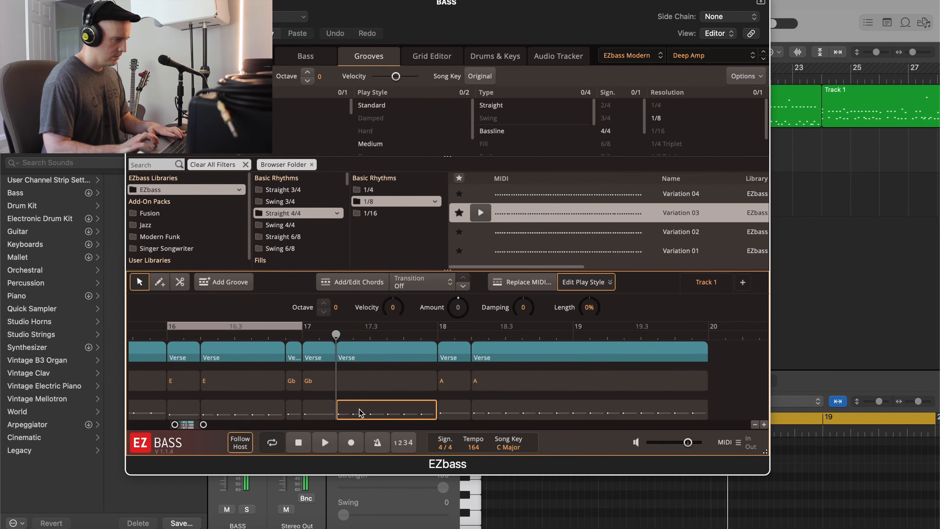
{"action": "double_click", "coordinate": [365, 410]}
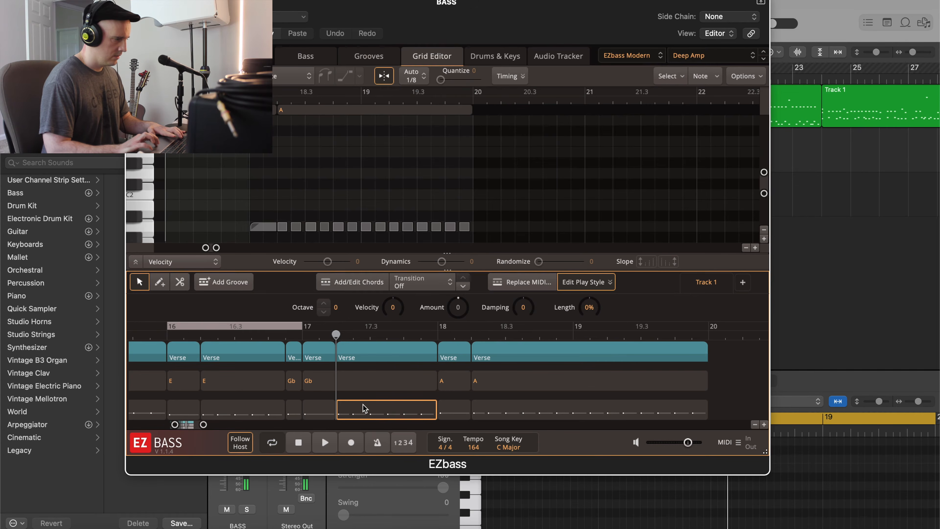
{"action": "left_click", "coordinate": [181, 282]}
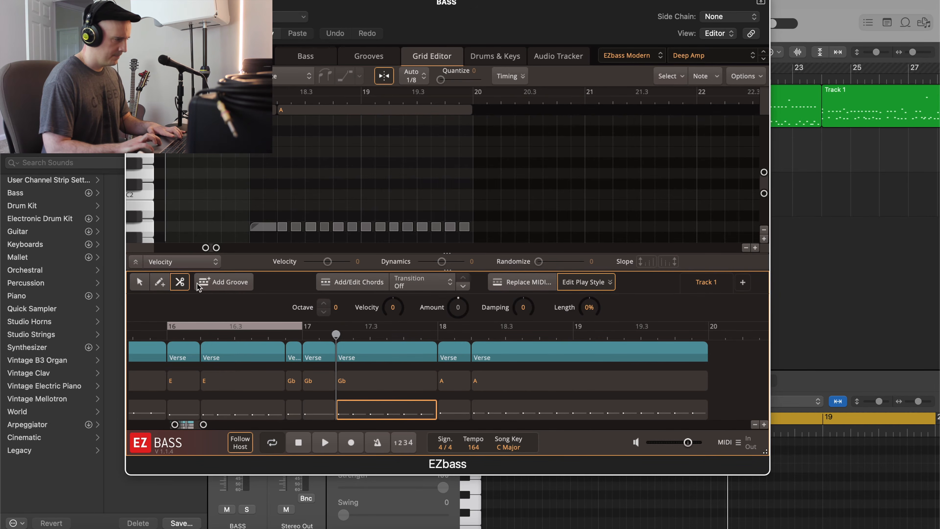
{"action": "left_click", "coordinate": [142, 281]}
Try the Gb chord from 17.2 to bar 18 at octave 1
{"action": "left_click", "coordinate": [354, 385]}
{"action": "left_click", "coordinate": [355, 385]}
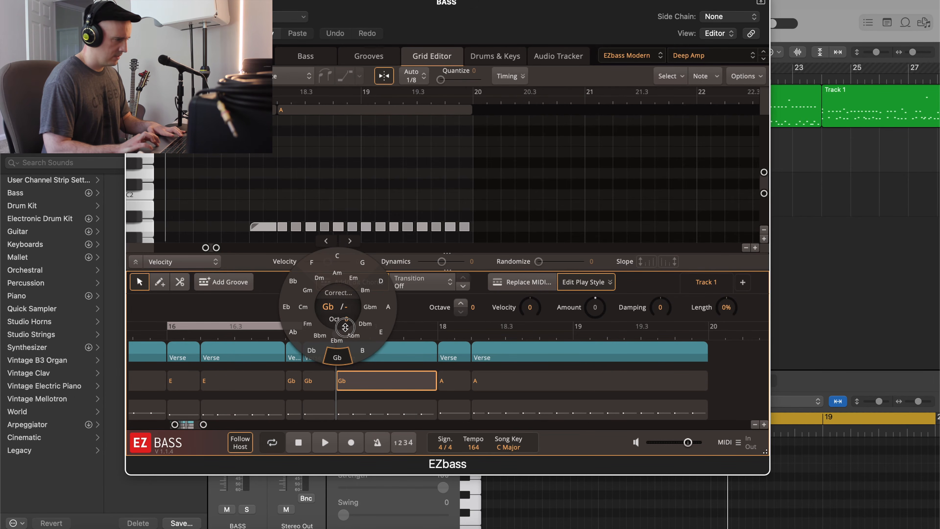
{"action": "left_click_drag", "start_coordinate": [349, 308], "coordinate": [348, 307]}
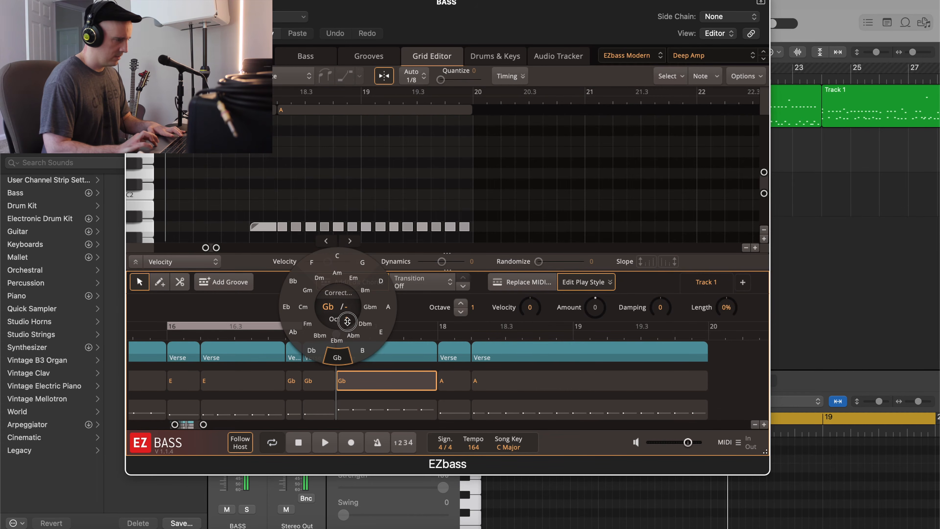
{"action": "left_click", "coordinate": [291, 385]}
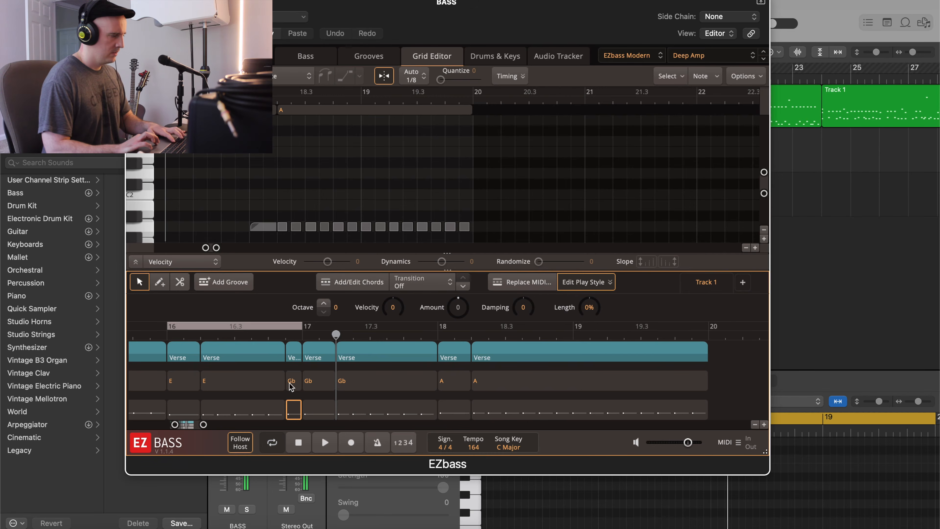
Extend the marked range to bar 20 and check the octave setting of the A chord from 18.2
{"action": "left_click_drag", "start_coordinate": [303, 326], "coordinate": [708, 333]}
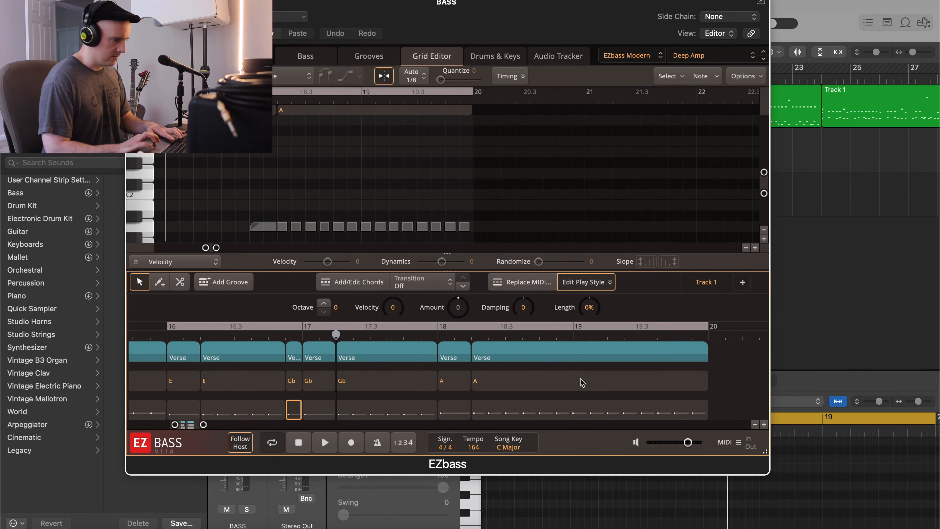
{"action": "left_click", "coordinate": [517, 406]}
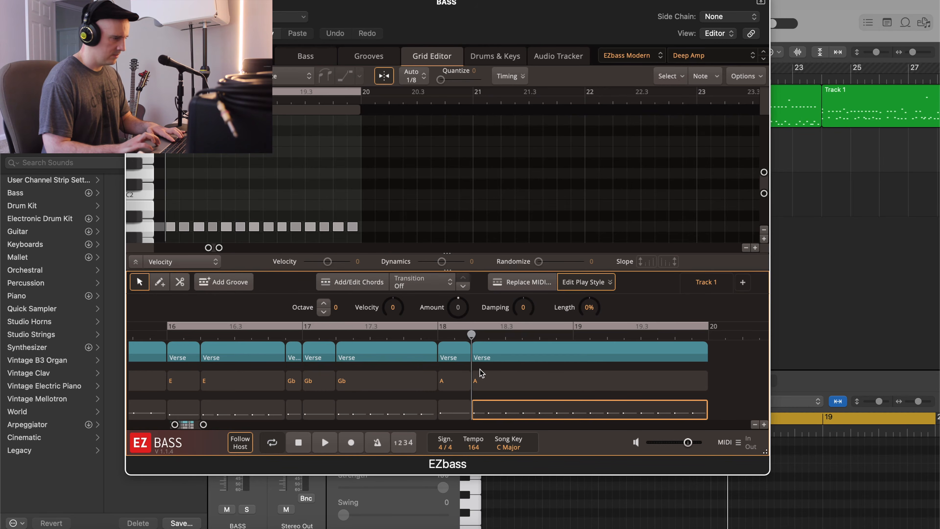
{"action": "double_click", "coordinate": [496, 381]}
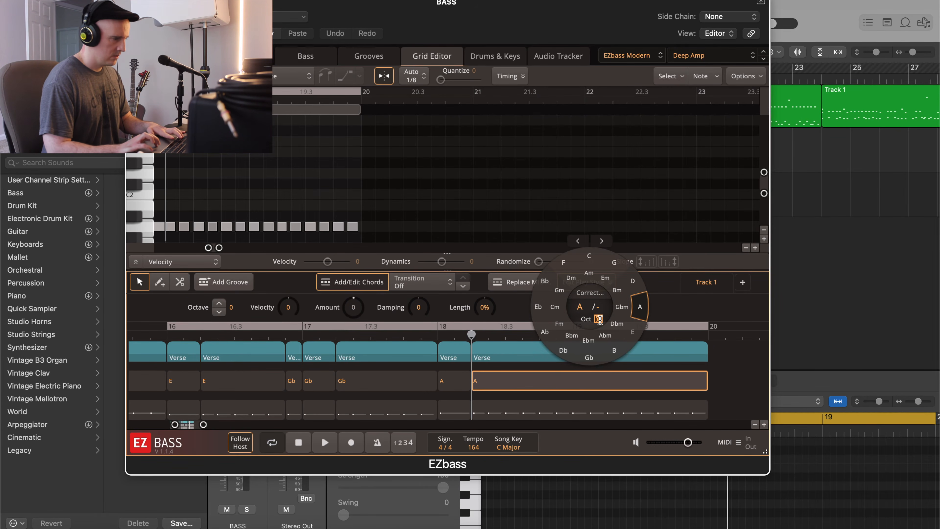
{"action": "left_click_drag", "start_coordinate": [597, 320], "coordinate": [598, 316]}
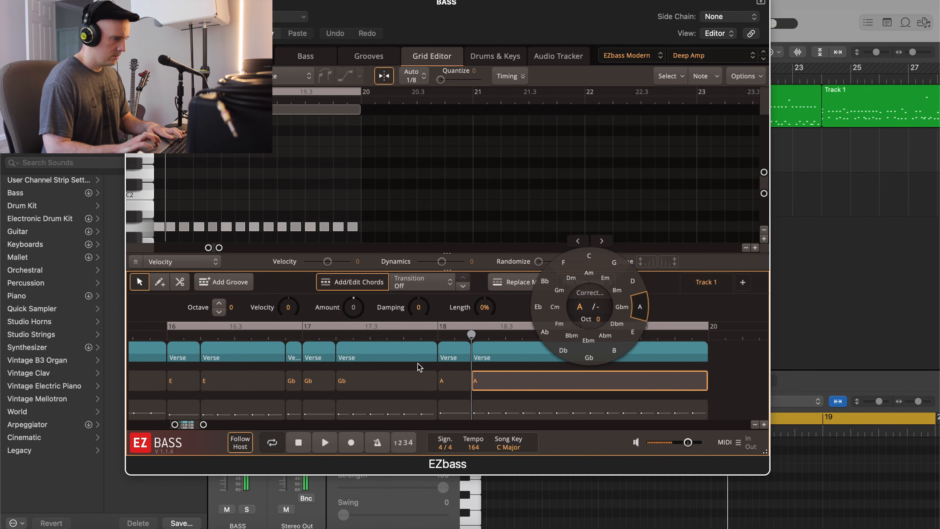
{"action": "left_click", "coordinate": [410, 358]}
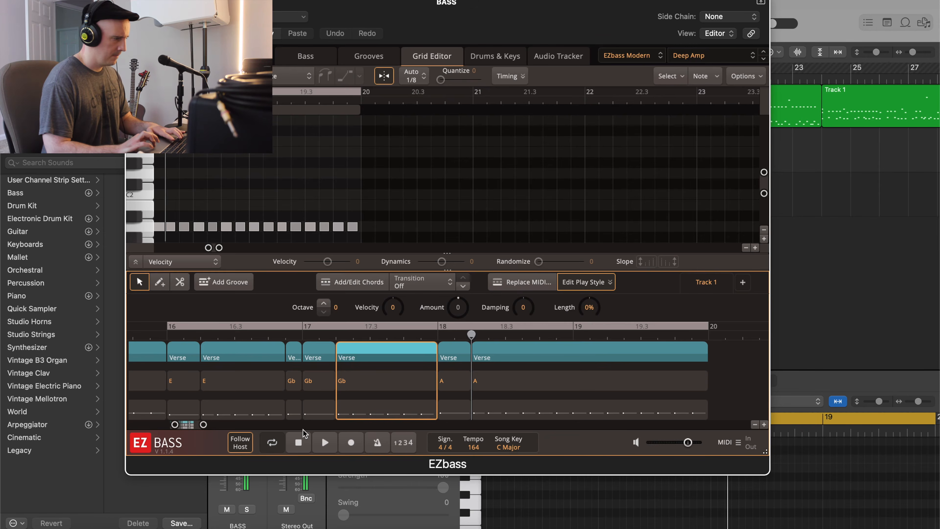
Play back the Verse from bar 16 through the reworked Gb and A sections and stop before bar 20
{"action": "left_click", "coordinate": [324, 450]}
{"action": "left_click", "coordinate": [312, 446]}
{"action": "left_click", "coordinate": [299, 446]}
{"action": "left_click", "coordinate": [325, 446]}
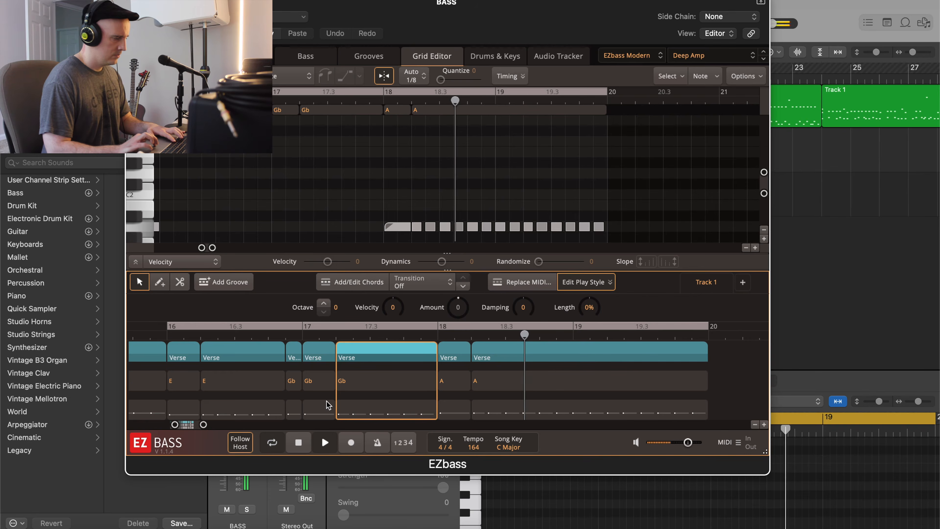
{"action": "left_click", "coordinate": [298, 444]}
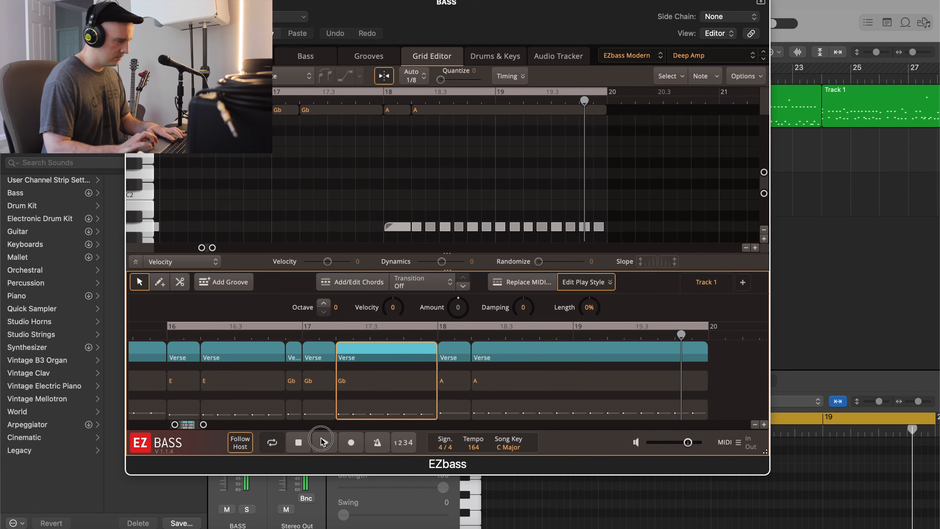
{"action": "left_click", "coordinate": [322, 441]}
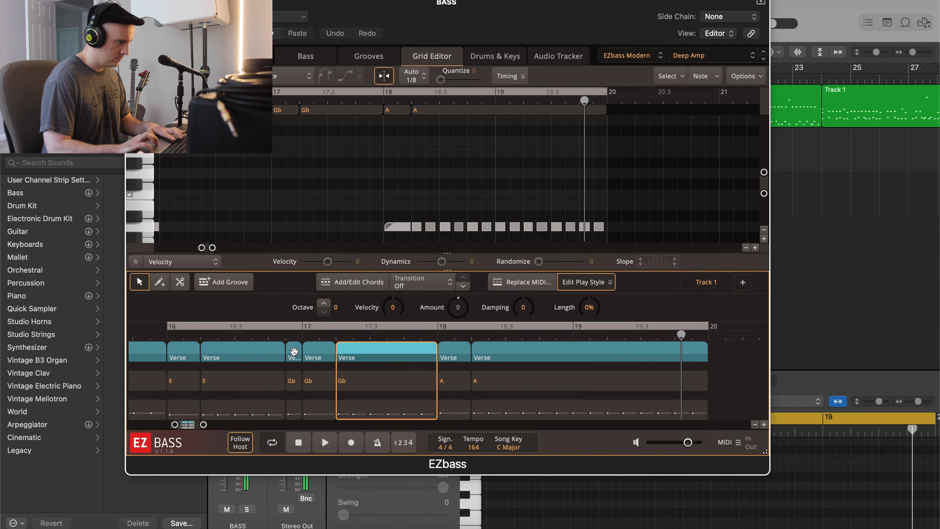
Split the Gb Verse section between bar 17 and 17.2 in half and delete both halves
{"action": "left_click", "coordinate": [319, 338]}
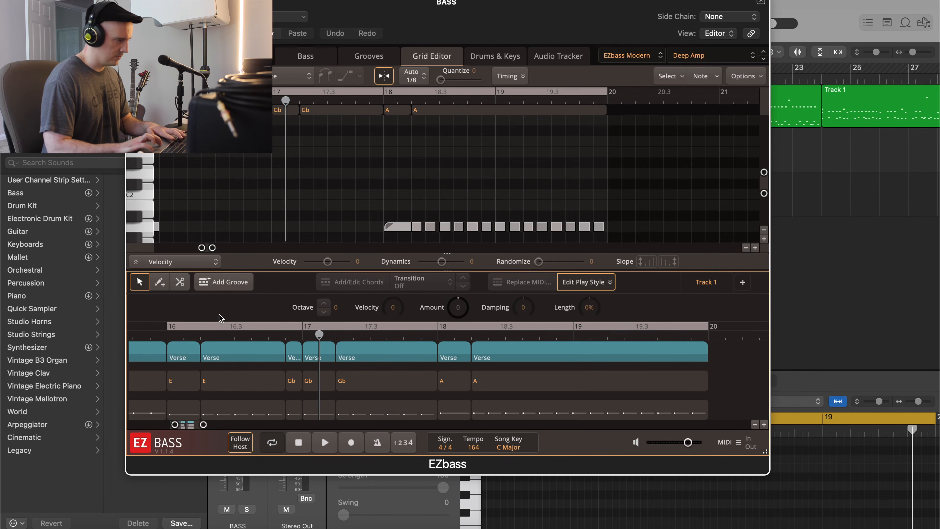
{"action": "left_click", "coordinate": [179, 283]}
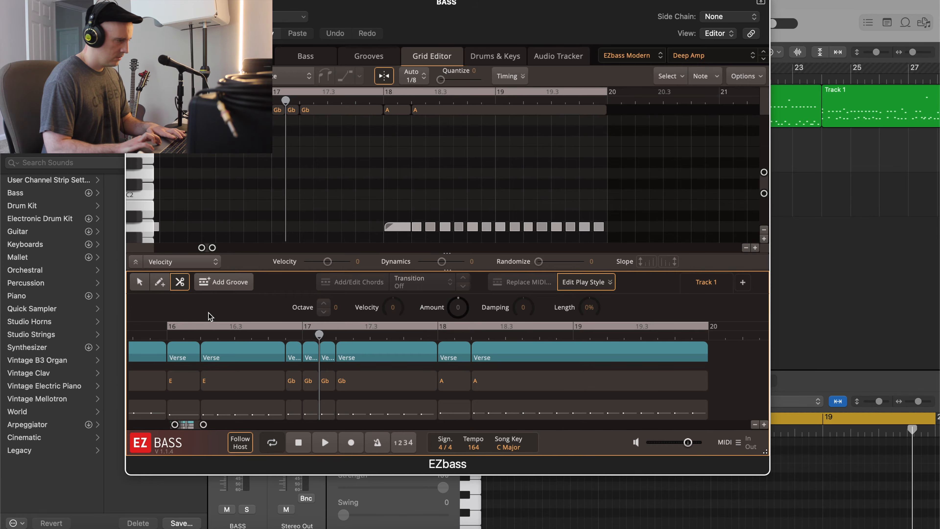
{"action": "left_click", "coordinate": [140, 284]}
{"action": "left_click", "coordinate": [311, 358]}
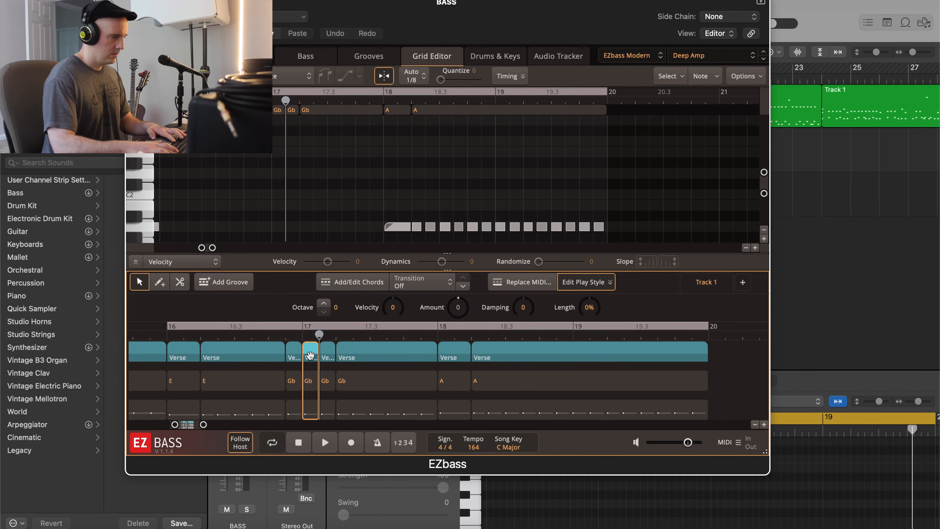
{"action": "key", "text": "Delete"}
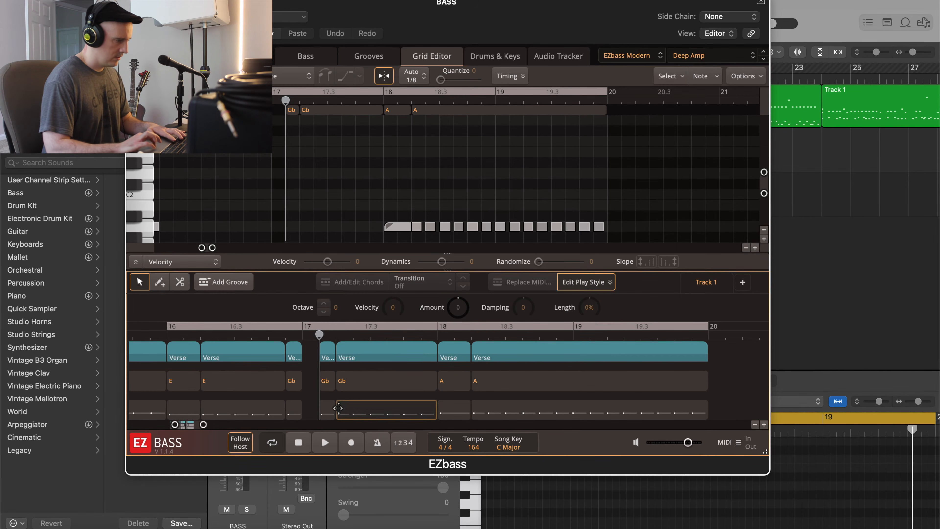
{"action": "left_click", "coordinate": [328, 356]}
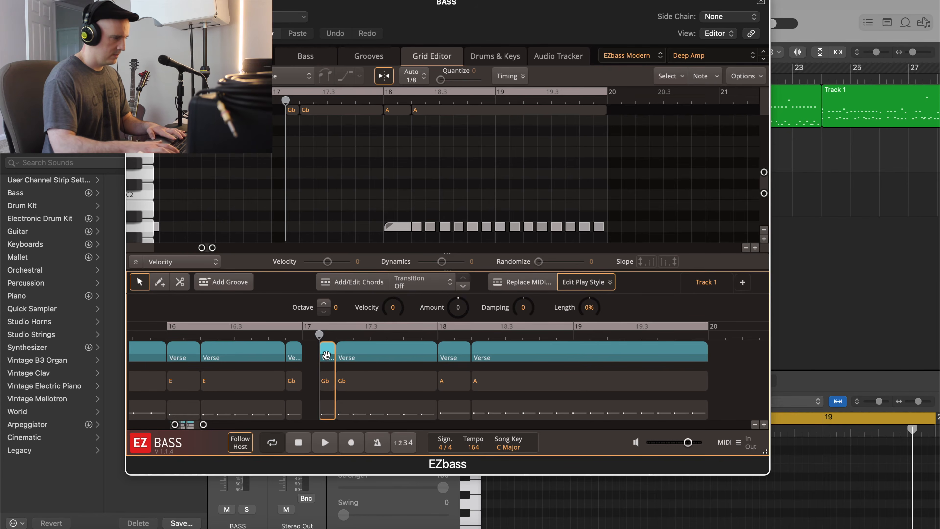
{"action": "key", "text": "Delete"}
Extend the Gb Verse section and its MIDI back to midway between bar 17 and 17.2, and replace its MIDI with Variation 03
{"action": "left_click_drag", "start_coordinate": [337, 352], "coordinate": [320, 381]}
{"action": "left_click_drag", "start_coordinate": [339, 418], "coordinate": [319, 418]}
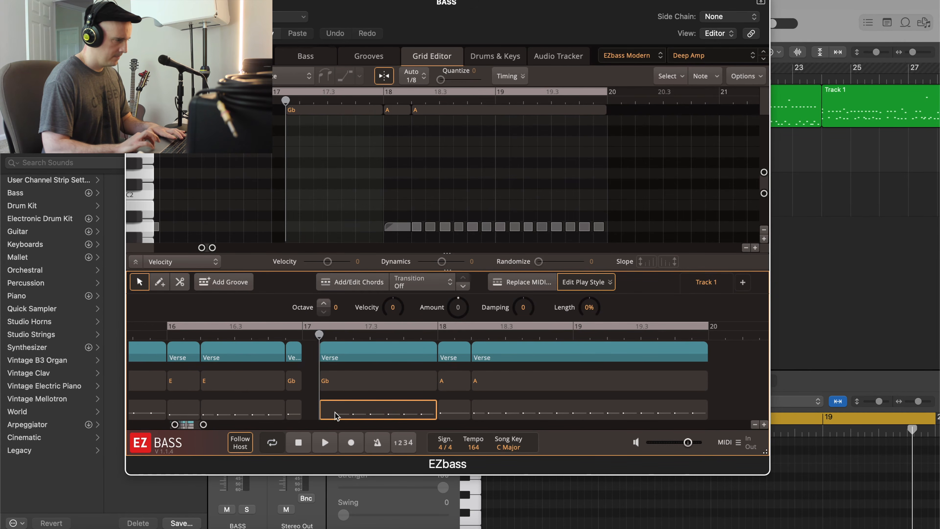
{"action": "left_click", "coordinate": [527, 284]}
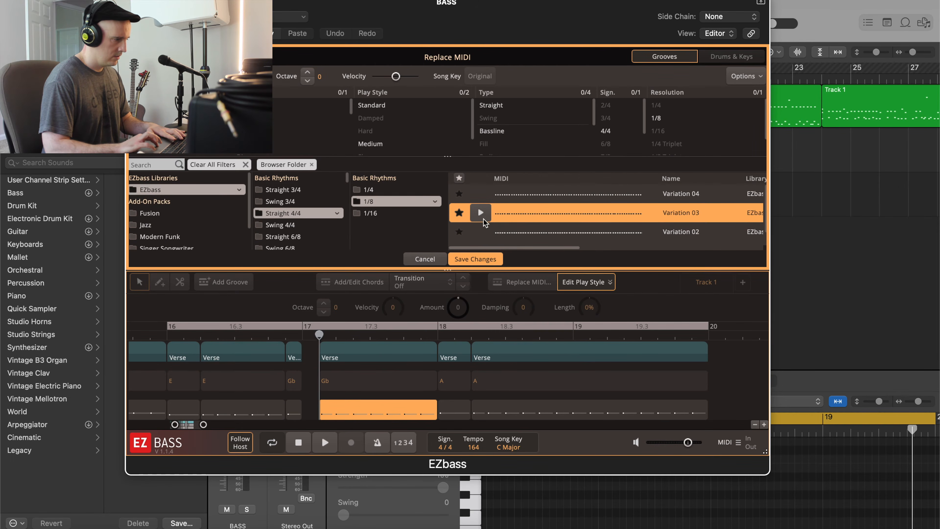
{"action": "left_click", "coordinate": [470, 260]}
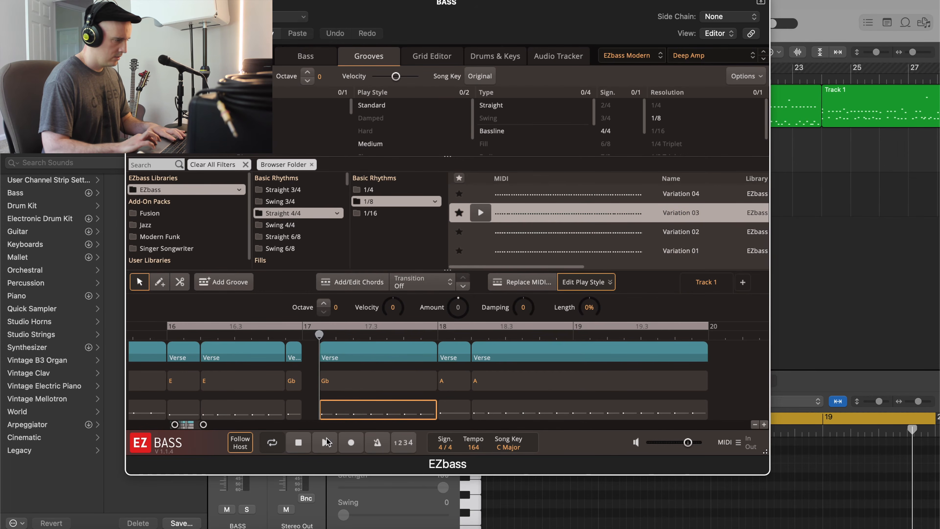
Play back the transition around bar 17 and return the playhead to bar 16
{"action": "left_click", "coordinate": [327, 442]}
{"action": "left_click", "coordinate": [299, 442]}
{"action": "left_click", "coordinate": [299, 442]}
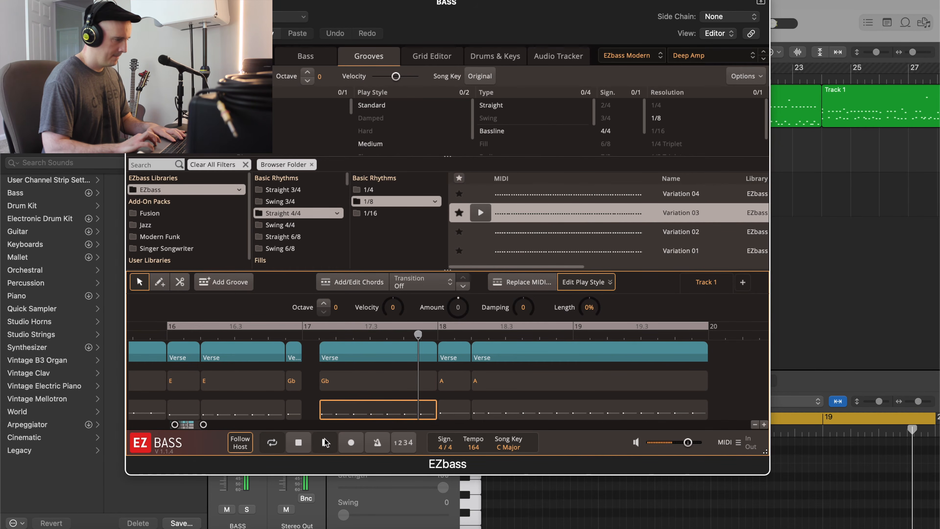
{"action": "left_click", "coordinate": [299, 445]}
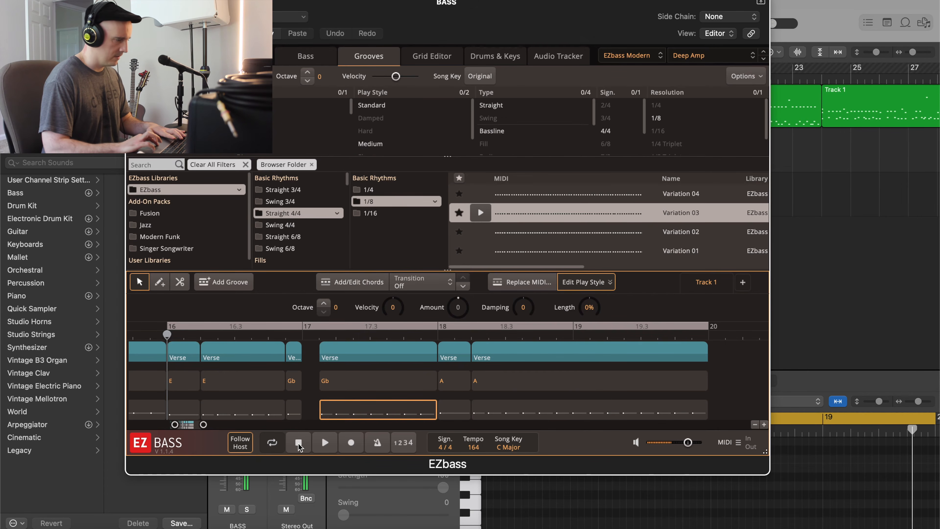
Delete the short Gb Verse section just before bar 17 together with its leftover MIDI
{"action": "left_click_drag", "start_coordinate": [301, 415], "coordinate": [318, 416]}
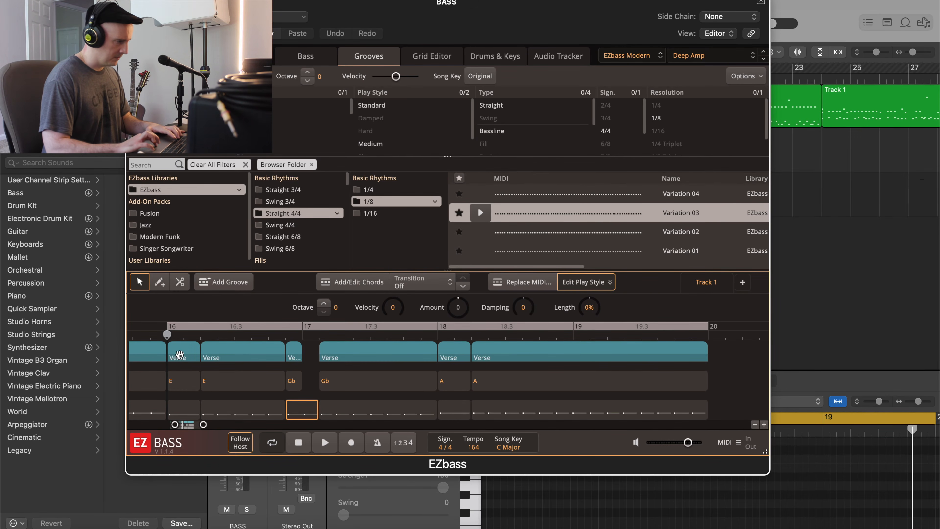
{"action": "left_click", "coordinate": [294, 354]}
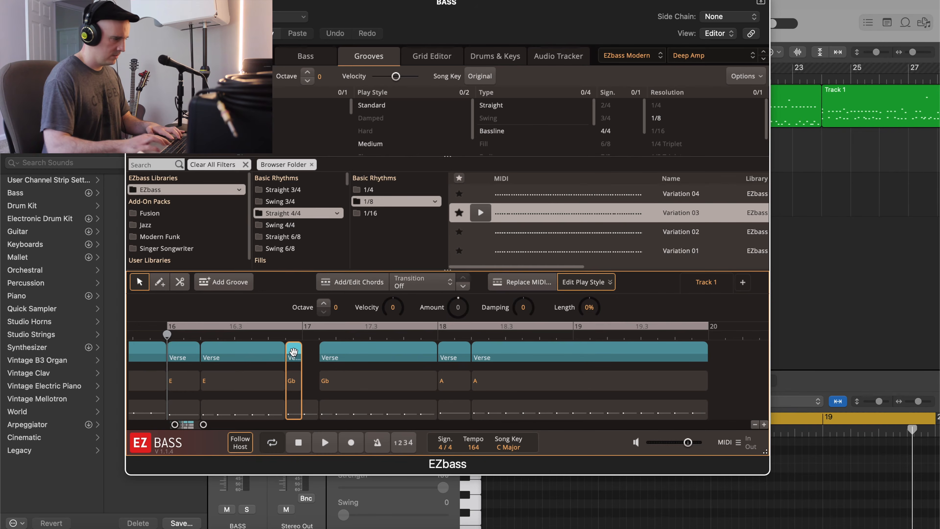
{"action": "key", "text": "Delete"}
{"action": "left_click", "coordinate": [311, 409]}
{"action": "key", "text": "Delete"}
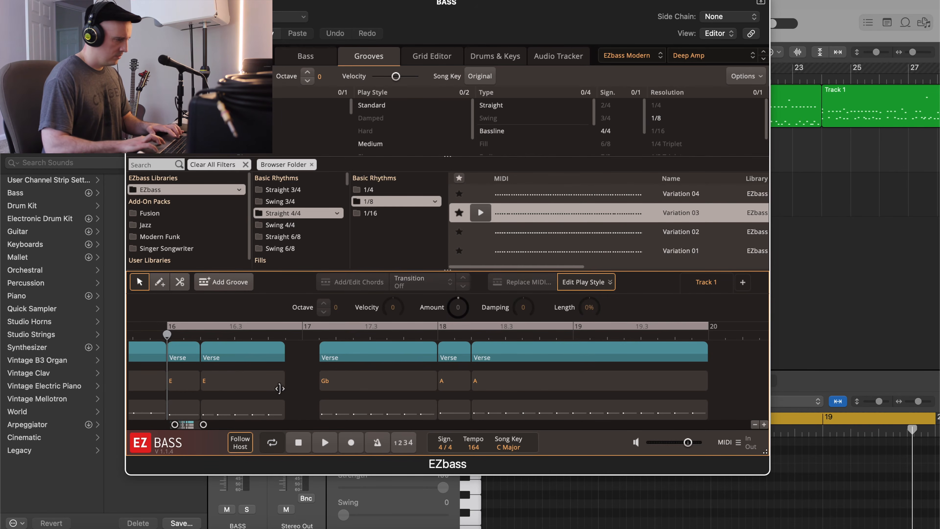
Copy the E-chord Verse section from bar 16 into the gap around bar 17 and change its chord to Gb
{"action": "left_click_drag", "start_coordinate": [182, 355], "coordinate": [302, 355]}
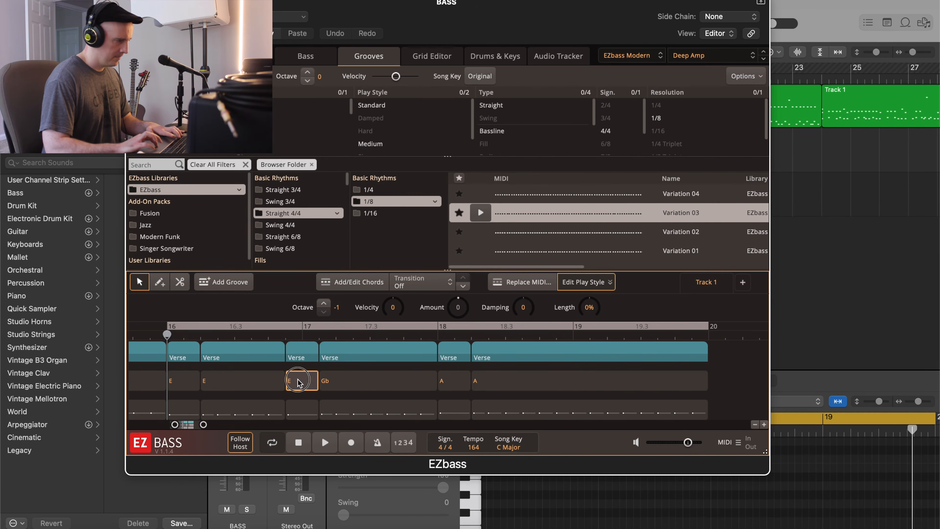
{"action": "left_click", "coordinate": [300, 381]}
{"action": "left_click", "coordinate": [302, 358]}
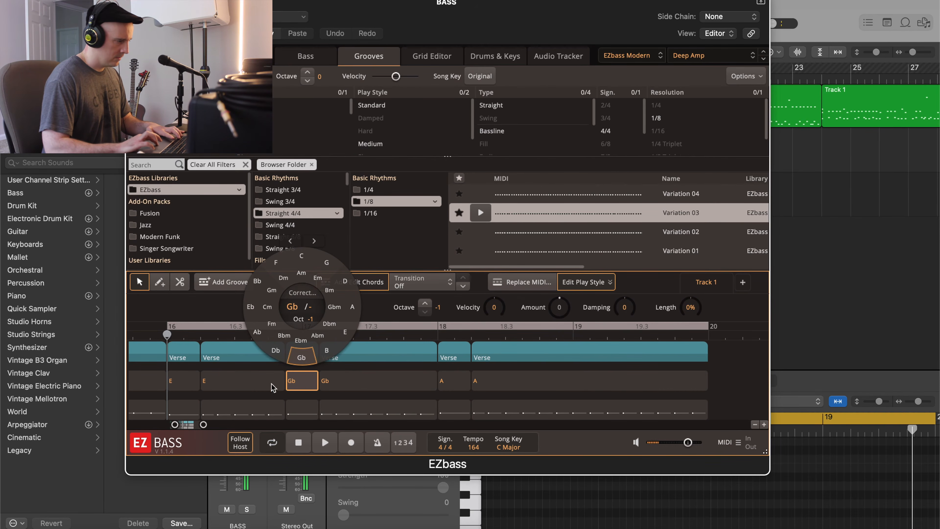
Play back the Verse from bar 16 with the new Gb section in place
{"action": "left_click", "coordinate": [218, 407]}
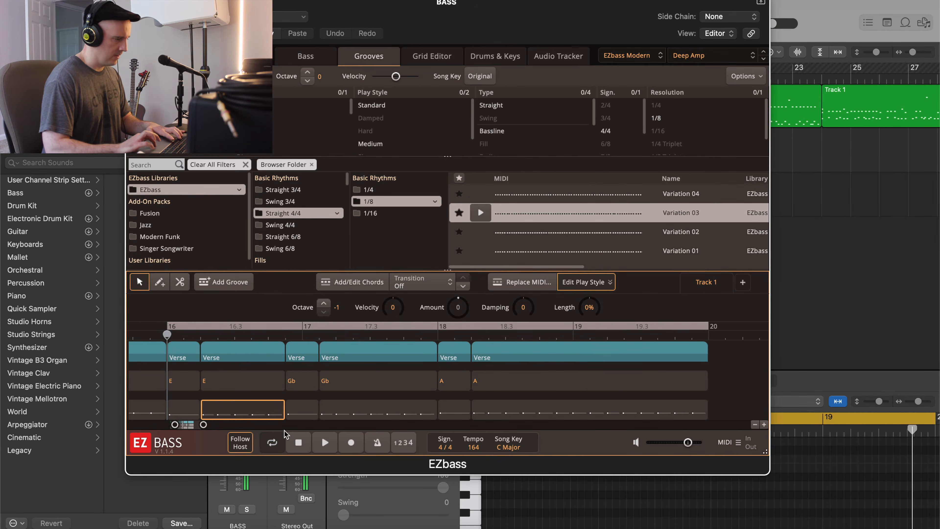
{"action": "left_click", "coordinate": [302, 446]}
{"action": "left_click", "coordinate": [325, 445]}
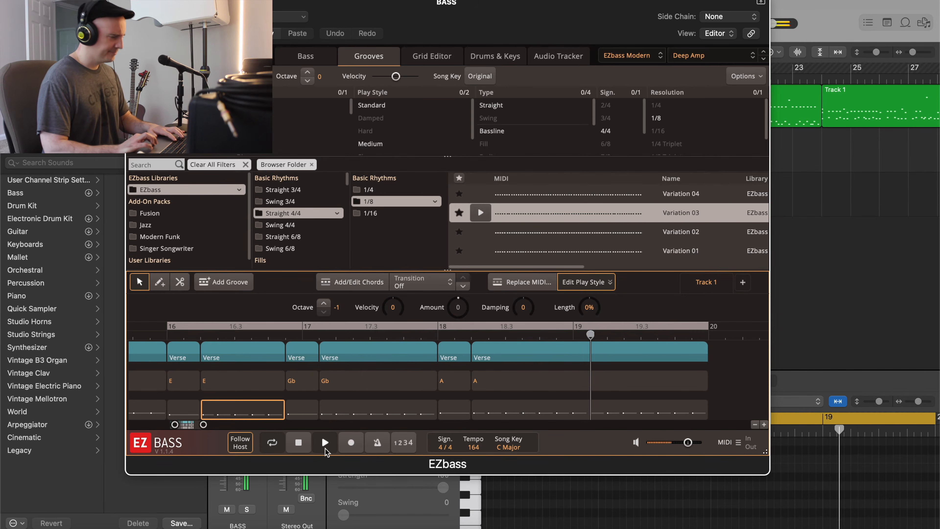
Stop playback and export the six Verse sections from bars 16 to 20 as a MIDI region on the BASS track
{"action": "left_click", "coordinate": [299, 444]}
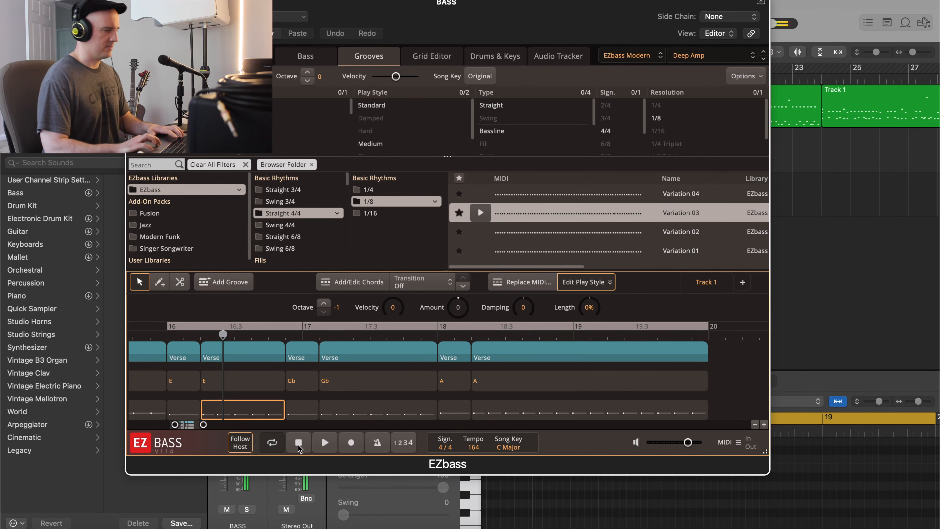
{"action": "left_click_drag", "start_coordinate": [504, 37], "coordinate": [398, 37]}
{"action": "scroll", "coordinate": [306, 372], "scroll_direction": "down", "scroll_amount": 5}
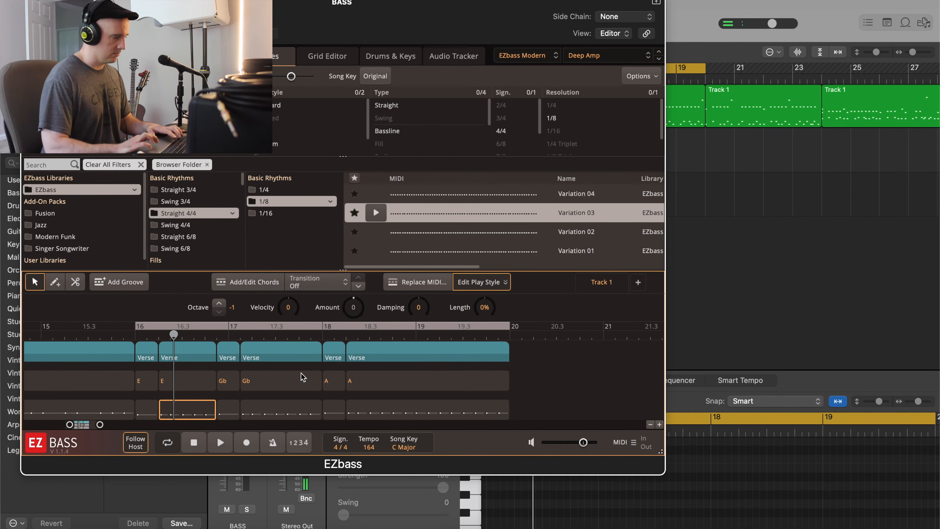
{"action": "left_click_drag", "start_coordinate": [506, 408], "coordinate": [709, 148]}
{"action": "left_click_drag", "start_coordinate": [513, 29], "coordinate": [380, 28]}
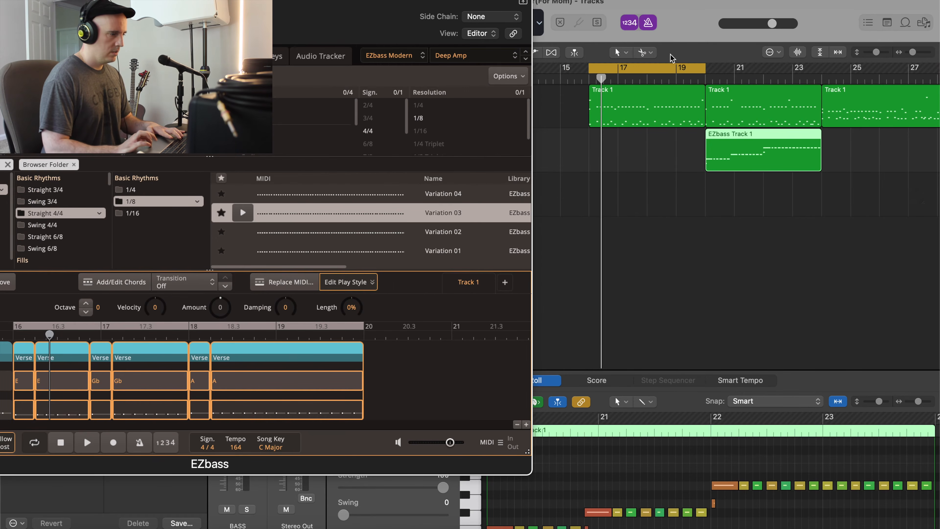
Move the new EZbass region to start at bar 16 and check its notes in the piano roll
{"action": "left_click_drag", "start_coordinate": [728, 160], "coordinate": [611, 160]}
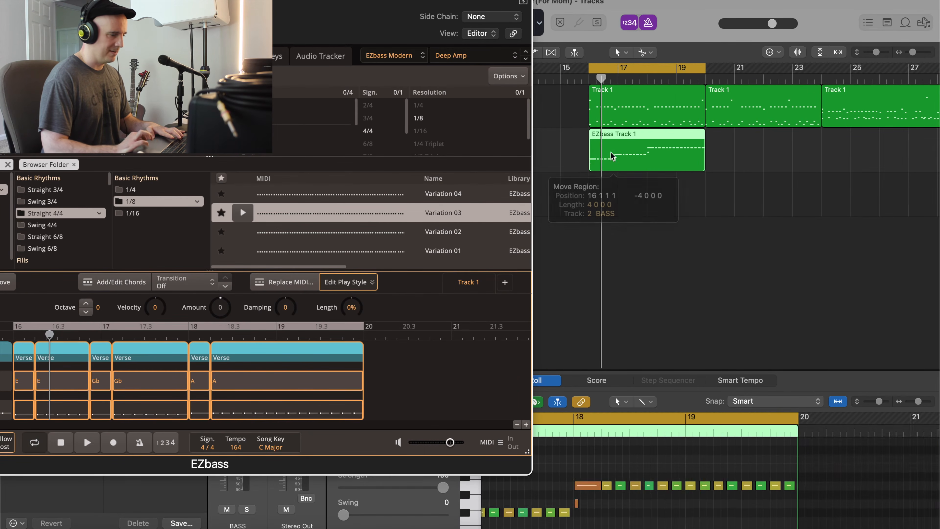
{"action": "scroll", "coordinate": [621, 508], "scroll_direction": "down", "scroll_amount": 3}
{"action": "scroll", "coordinate": [621, 508], "scroll_direction": "left", "scroll_amount": 8}
{"action": "scroll", "coordinate": [621, 507], "scroll_direction": "right", "scroll_amount": 8}
{"action": "scroll", "coordinate": [622, 507], "scroll_direction": "up", "scroll_amount": 4}
{"action": "scroll", "coordinate": [622, 507], "scroll_direction": "right", "scroll_amount": 5}
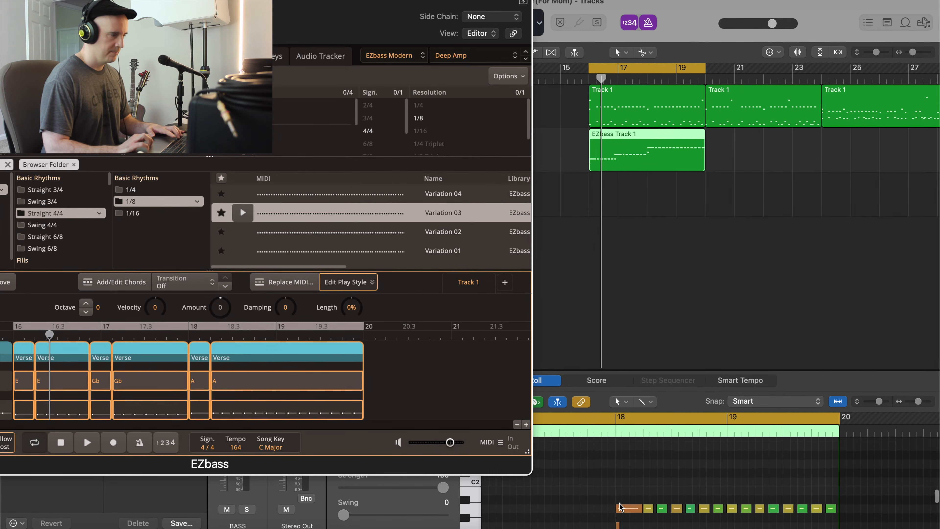
{"action": "left_click", "coordinate": [670, 276]}
Copy all six Verse sections from bars 16 to 20 in the EZbass song track to bar 20
{"action": "scroll", "coordinate": [402, 395], "scroll_direction": "left", "scroll_amount": 10}
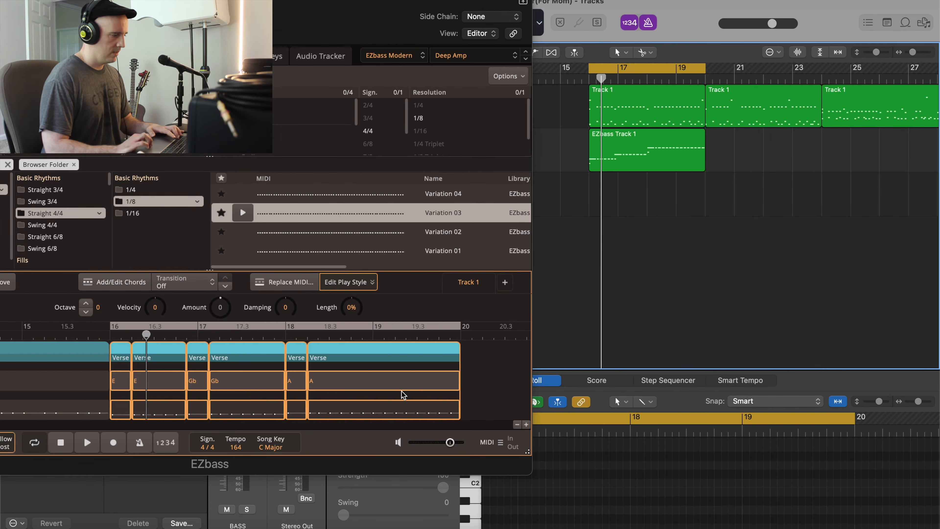
{"action": "scroll", "coordinate": [402, 394], "scroll_direction": "down", "scroll_amount": 2}
{"action": "left_click", "coordinate": [482, 403]}
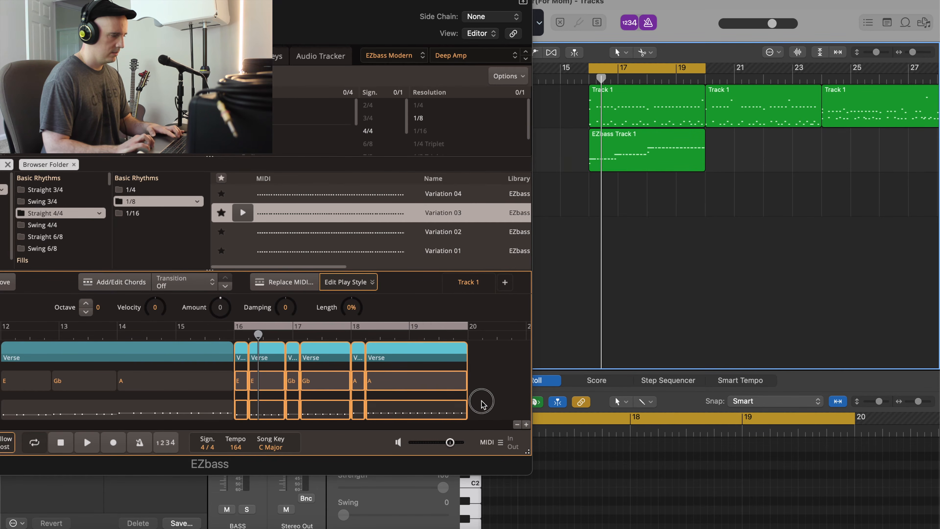
{"action": "scroll", "coordinate": [483, 404], "scroll_direction": "right", "scroll_amount": 3}
{"action": "scroll", "coordinate": [483, 404], "scroll_direction": "right", "scroll_amount": 2}
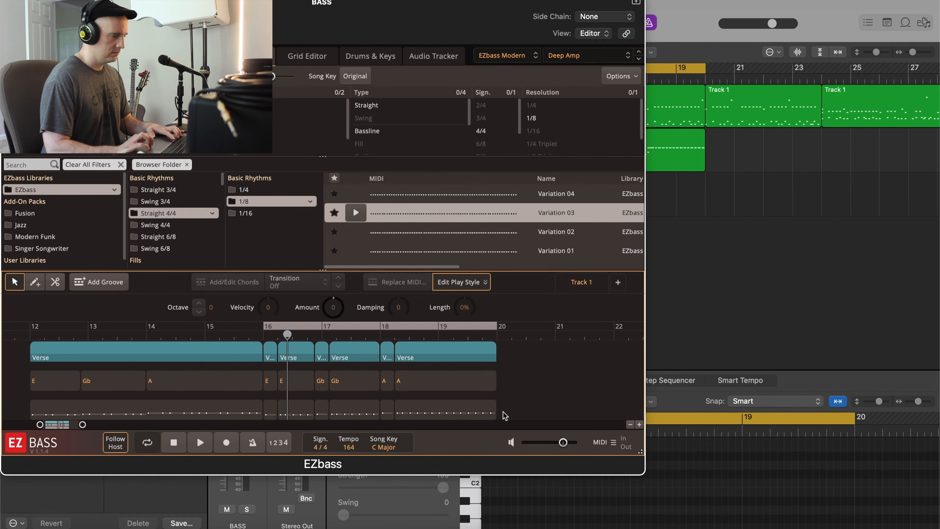
{"action": "left_click_drag", "start_coordinate": [504, 414], "coordinate": [513, 364]}
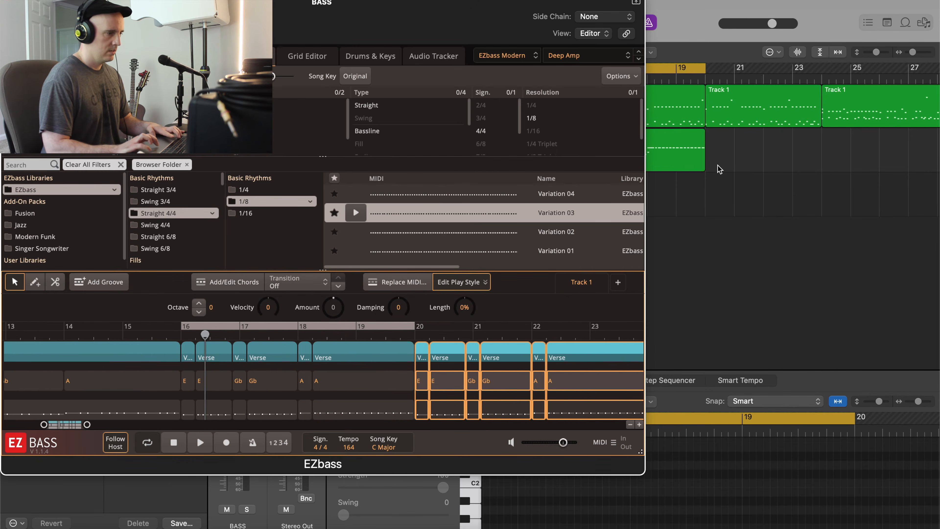
Set the cycle range to the drum region at bars 20 to 24 and play back the copied Verse sections
{"action": "left_click", "coordinate": [742, 113]}
{"action": "key", "text": "super+u"}
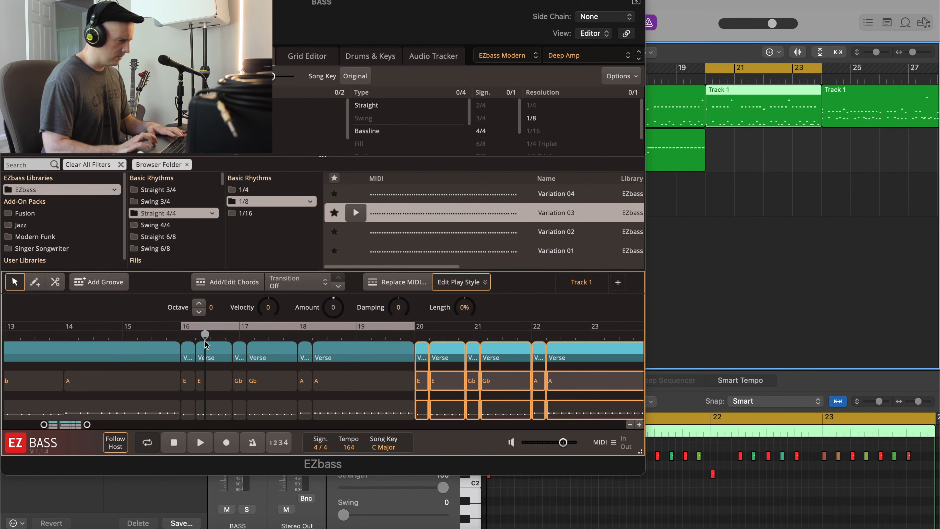
{"action": "left_click", "coordinate": [218, 326]}
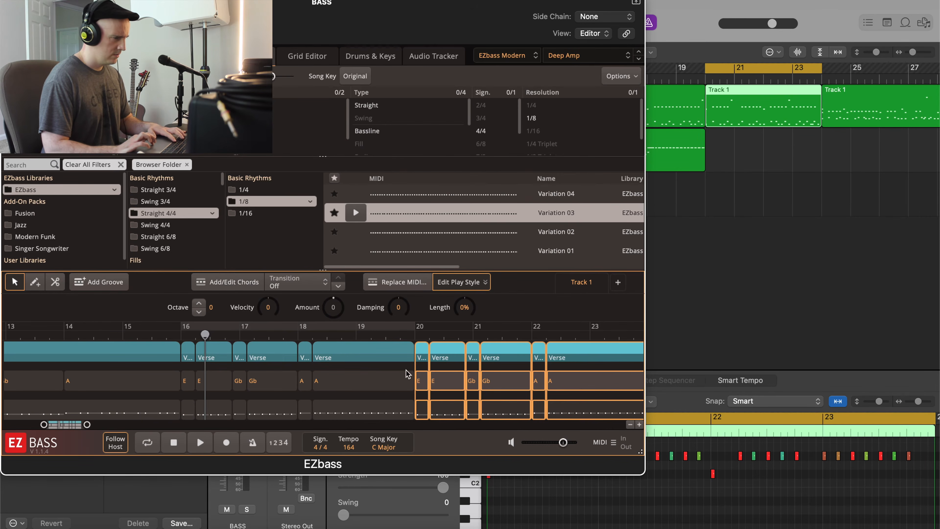
{"action": "key", "text": "space"}
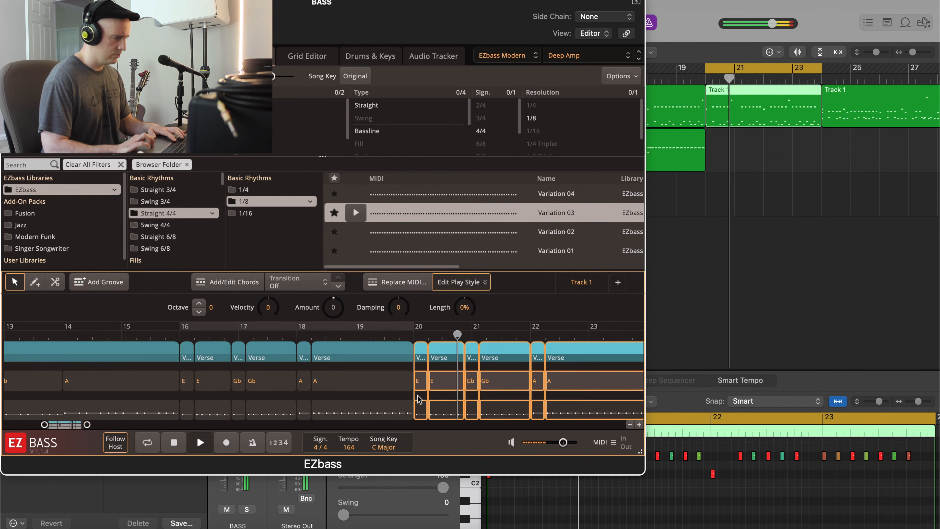
{"action": "scroll", "coordinate": [417, 395], "scroll_direction": "up", "scroll_amount": 5}
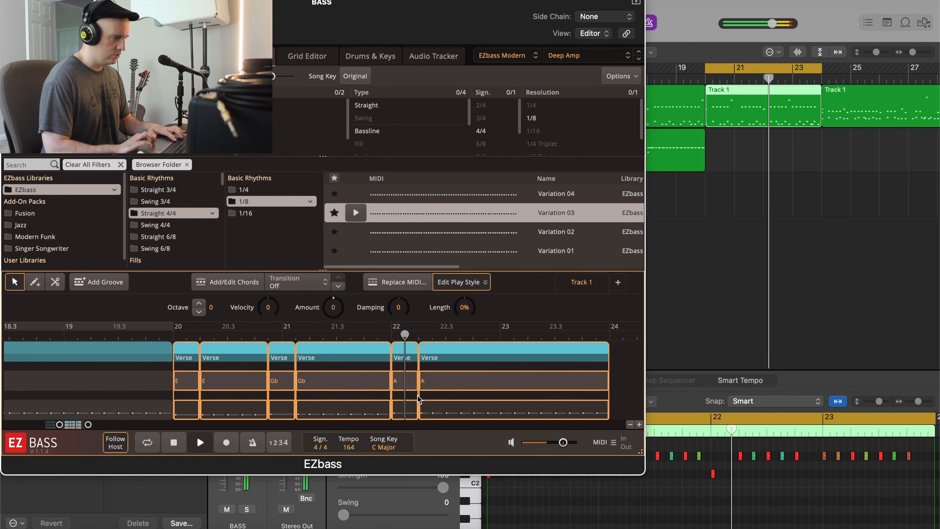
{"action": "scroll", "coordinate": [418, 395], "scroll_direction": "right", "scroll_amount": 1}
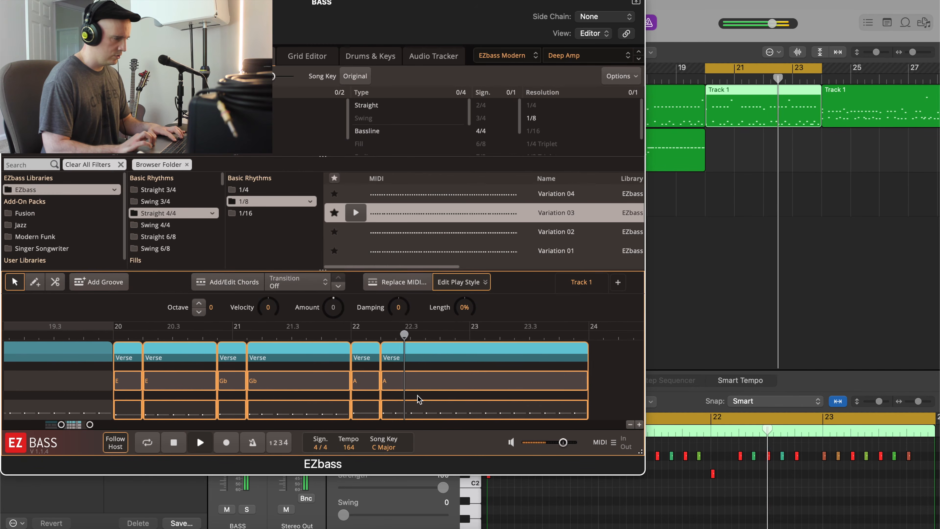
Audition around bar 23 and split the last A Verse section, its chord and its MIDI at bar 23
{"action": "left_click", "coordinate": [455, 337]}
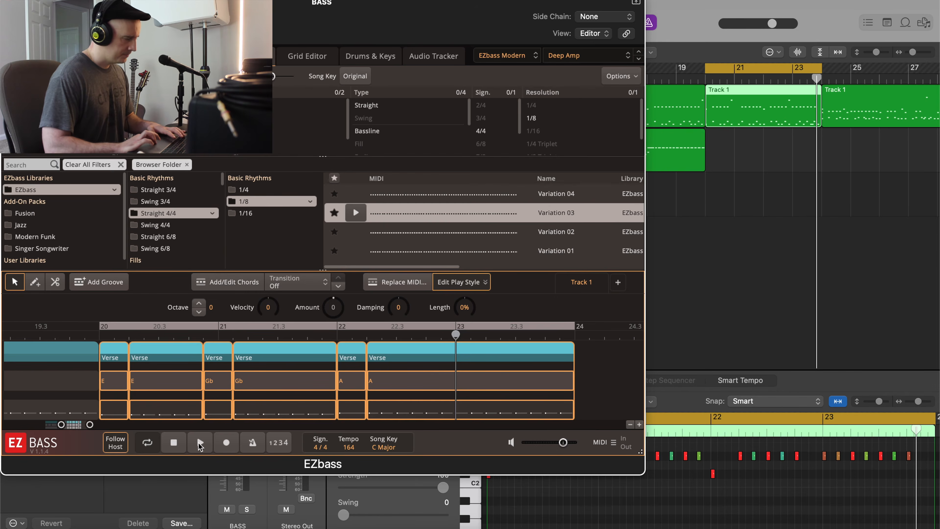
{"action": "left_click", "coordinate": [200, 444]}
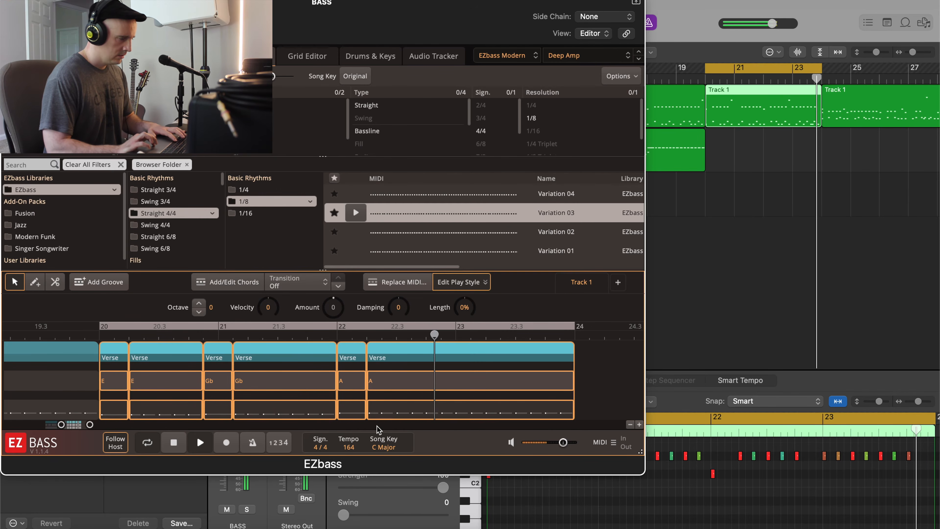
{"action": "key", "text": "space"}
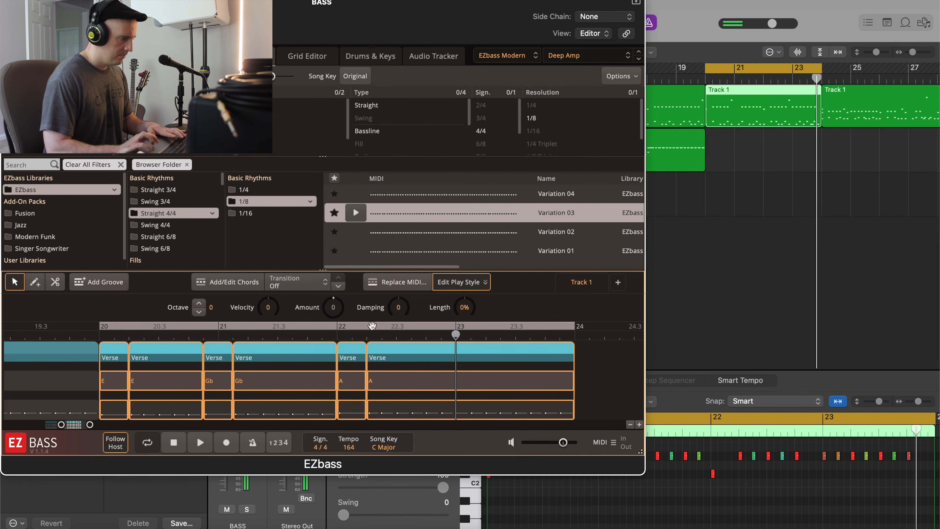
{"action": "left_click", "coordinate": [56, 283]}
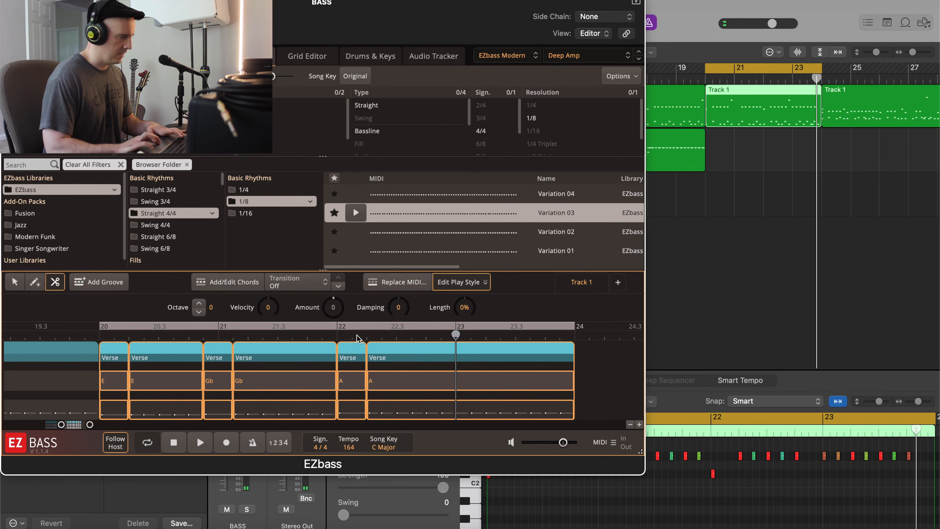
{"action": "left_click", "coordinate": [455, 354]}
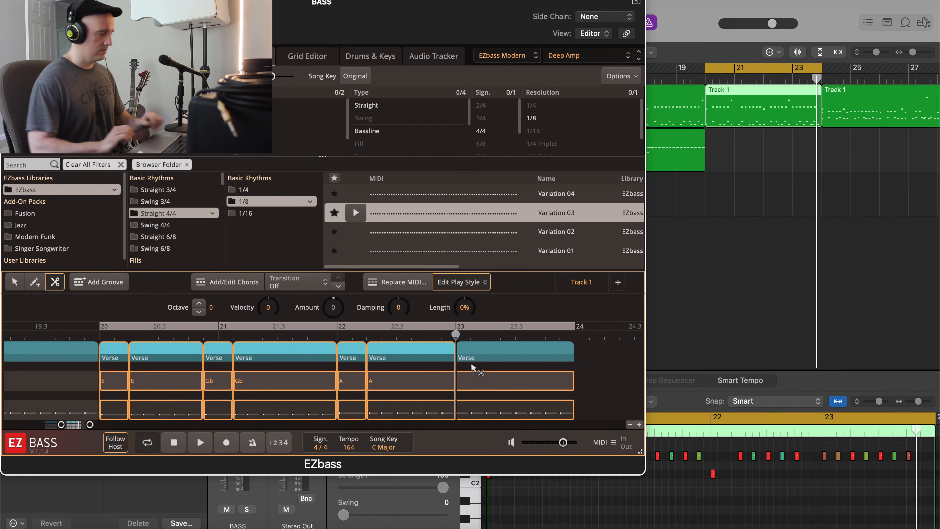
{"action": "left_click", "coordinate": [455, 413]}
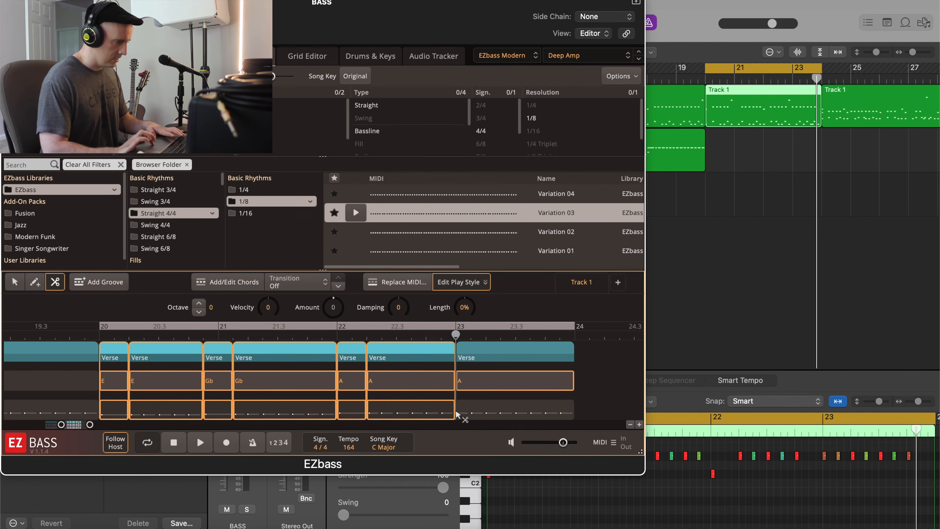
{"action": "left_click", "coordinate": [12, 283]}
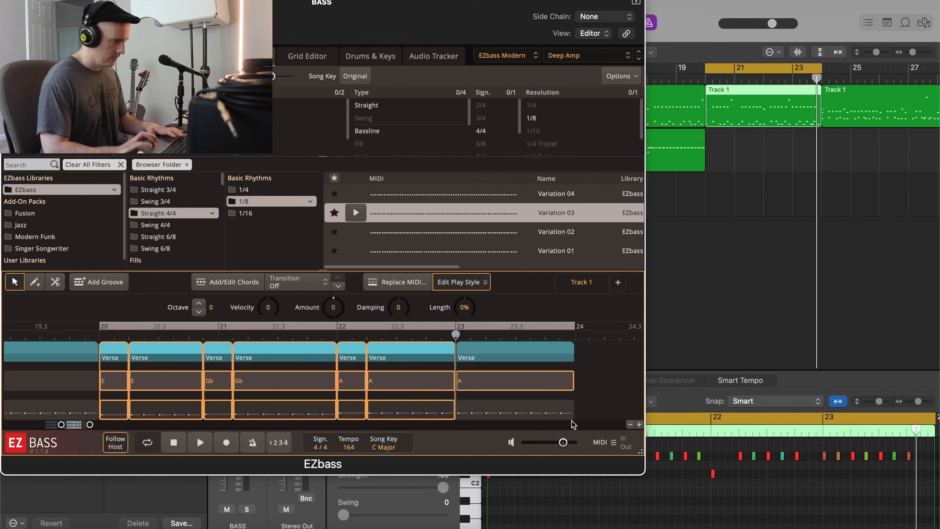
Change the chord of the new Verse section at bar 23 to D
{"action": "left_click", "coordinate": [581, 404]}
{"action": "double_click", "coordinate": [499, 380]}
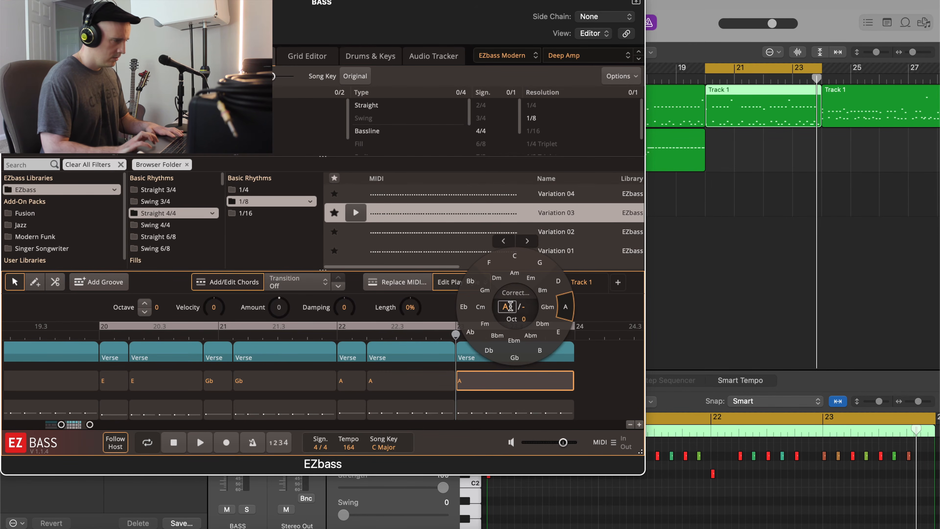
{"action": "left_click", "coordinate": [556, 279]}
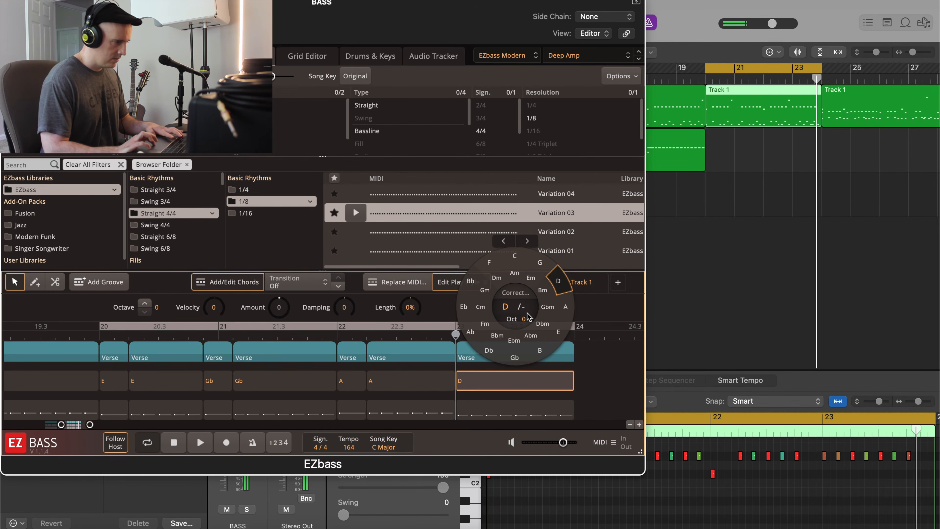
{"action": "left_click", "coordinate": [520, 346]}
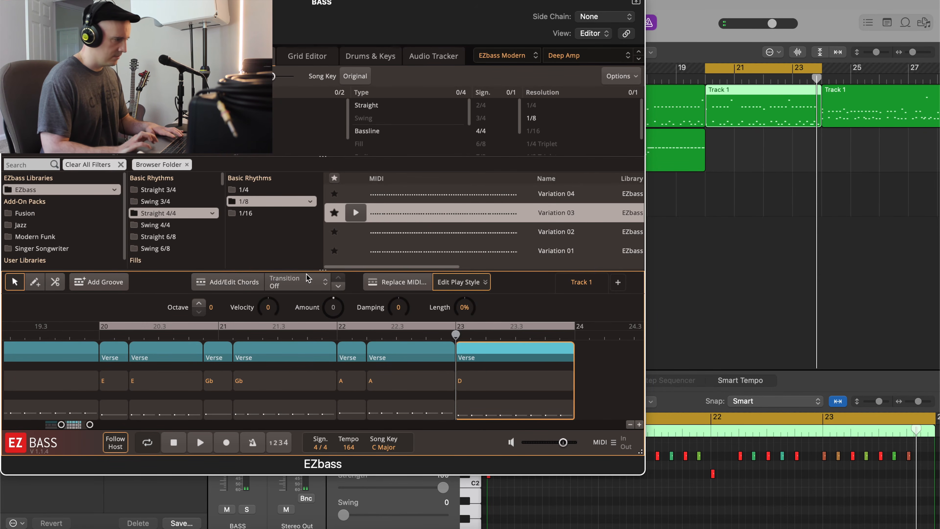
Start Replace MIDI on the D Verse section, filter all grooves by 1/8 Triplet resolution, and audition the Jazz groove Pre Chorus 01
{"action": "left_click", "coordinate": [394, 283]}
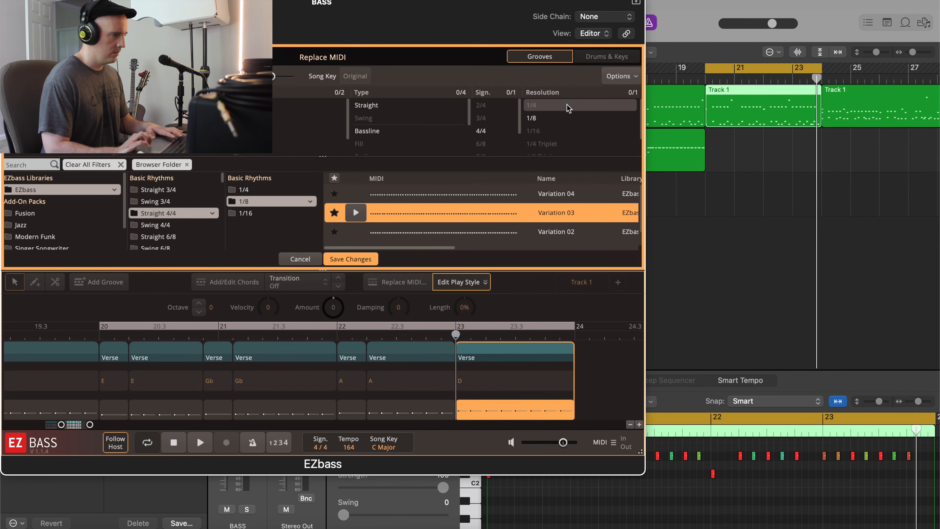
{"action": "scroll", "coordinate": [559, 125], "scroll_direction": "down", "scroll_amount": 2}
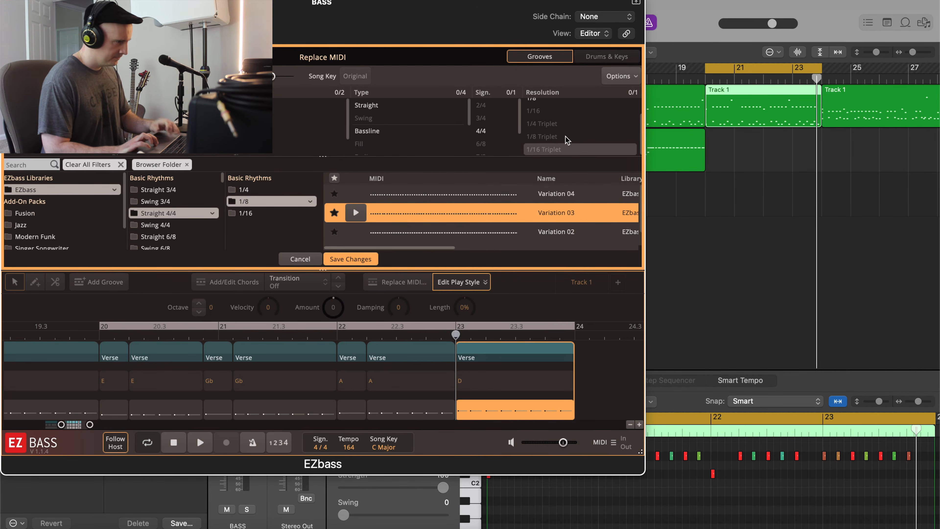
{"action": "scroll", "coordinate": [537, 135], "scroll_direction": "up", "scroll_amount": 2}
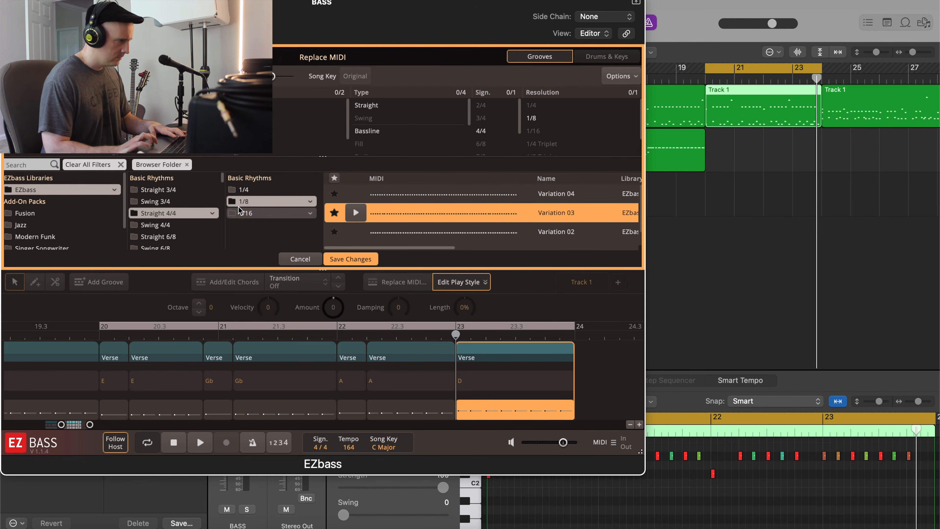
{"action": "left_click", "coordinate": [187, 165]}
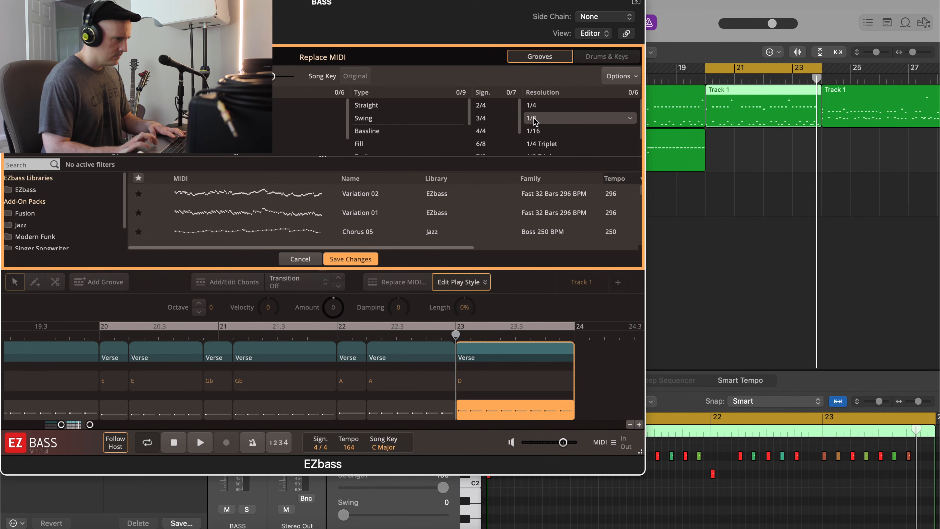
{"action": "scroll", "coordinate": [534, 121], "scroll_direction": "down", "scroll_amount": 1}
{"action": "left_click", "coordinate": [541, 137]}
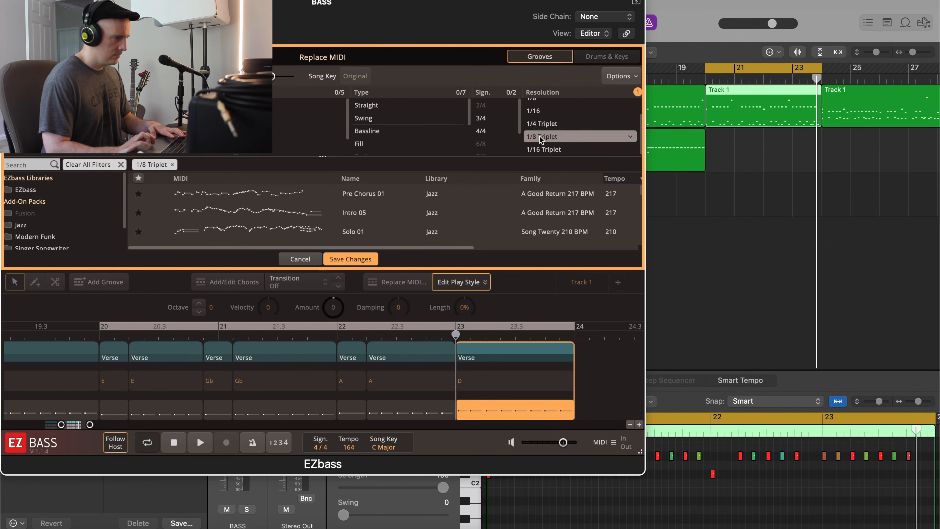
{"action": "mouse_move", "coordinate": [150, 200]}
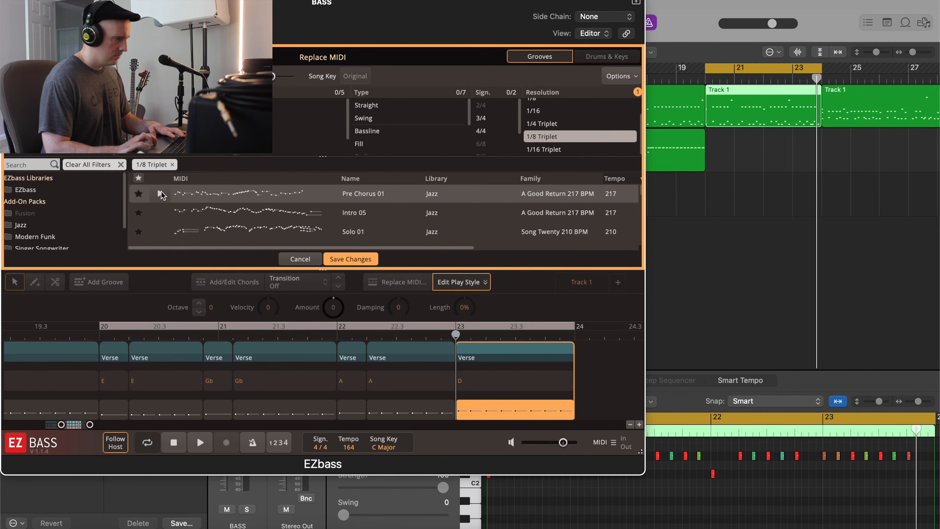
{"action": "left_click", "coordinate": [160, 194]}
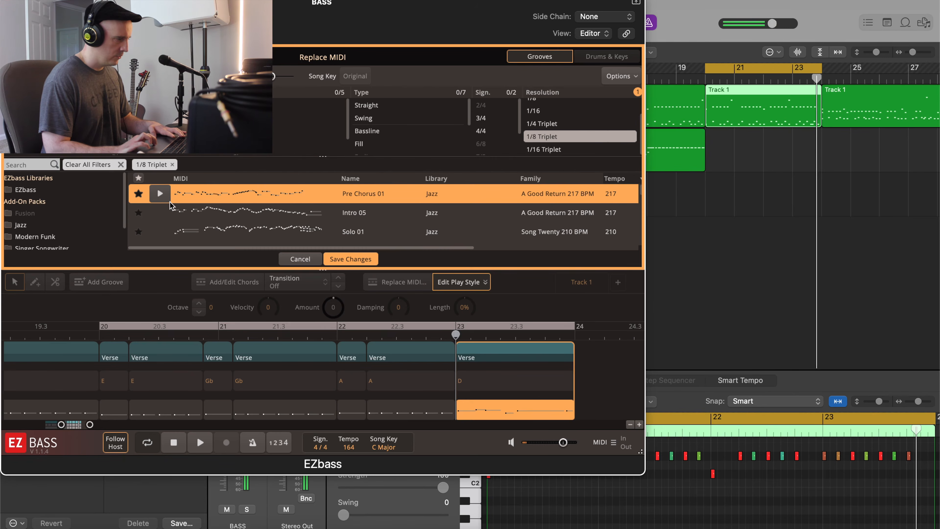
{"action": "mouse_move", "coordinate": [172, 209]}
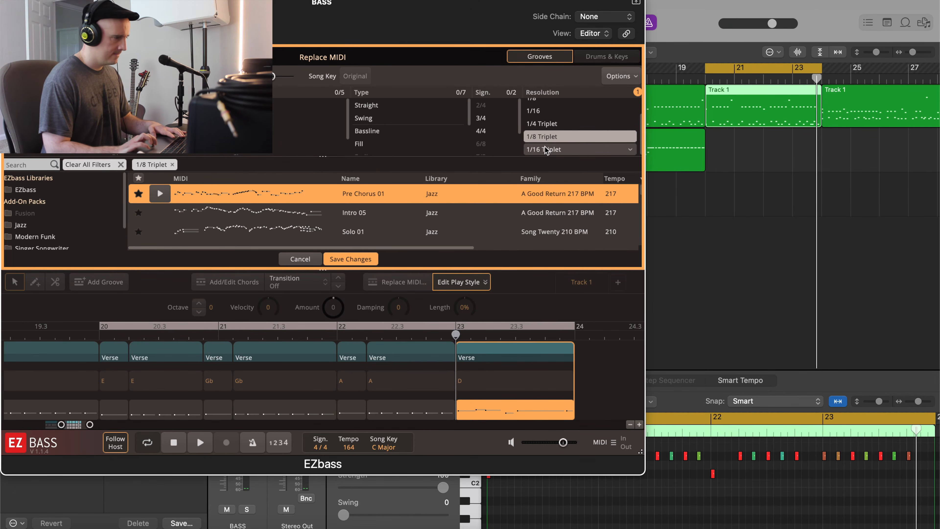
Filter the replacement grooves by 1/4 resolution, audition Variation 01, and clear all filters
{"action": "scroll", "coordinate": [541, 150], "scroll_direction": "up", "scroll_amount": 2}
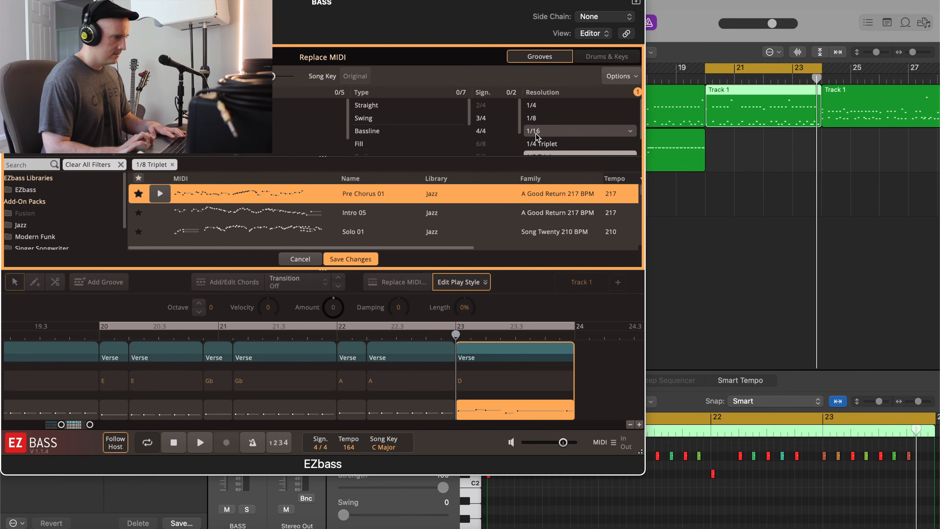
{"action": "left_click", "coordinate": [532, 105]}
{"action": "left_click", "coordinate": [160, 193]}
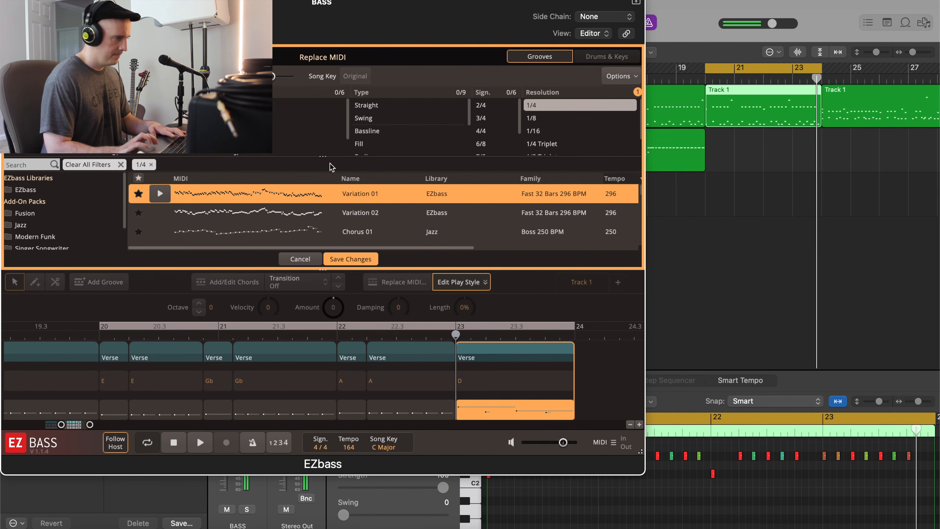
{"action": "left_click", "coordinate": [120, 165]}
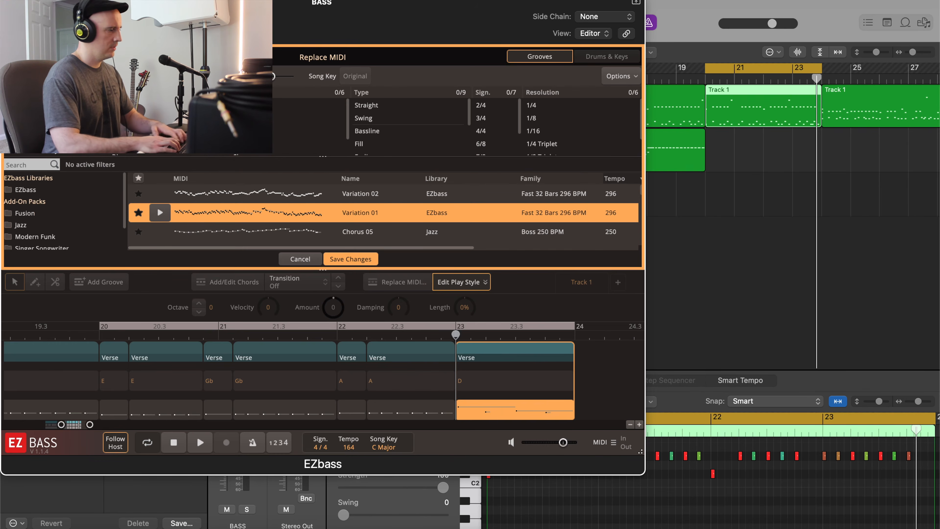
Search the grooves for "rock", pick Rock Raw Pick 116 BPM, audition Variations 05 and 04, and save Variation 04 as the D section's MIDI
{"action": "left_click", "coordinate": [33, 164]}
{"action": "type", "text": "rock"}
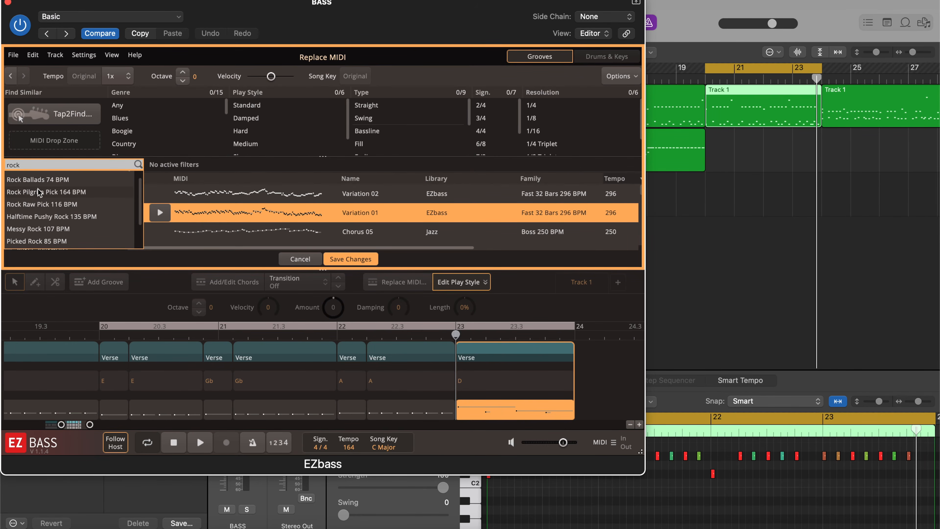
{"action": "left_click", "coordinate": [43, 206]}
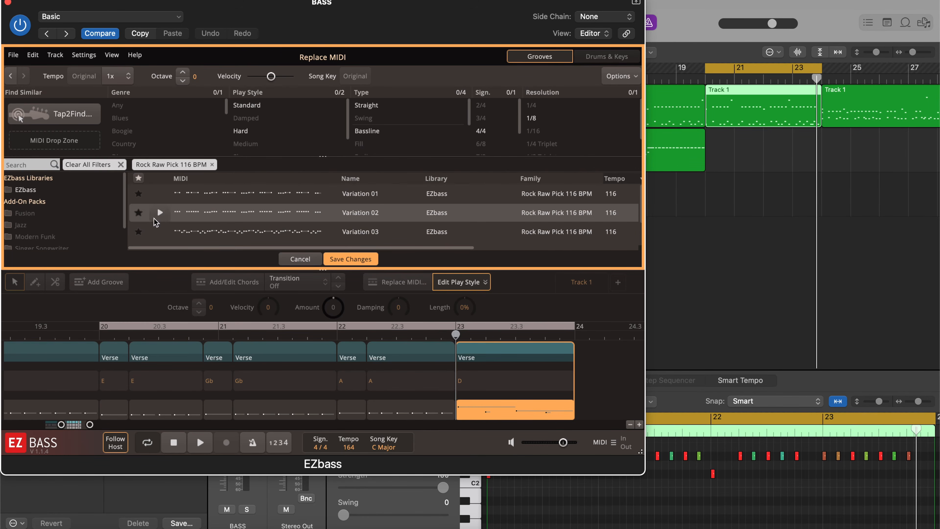
{"action": "scroll", "coordinate": [180, 232], "scroll_direction": "down", "scroll_amount": 2}
{"action": "left_click", "coordinate": [158, 237]}
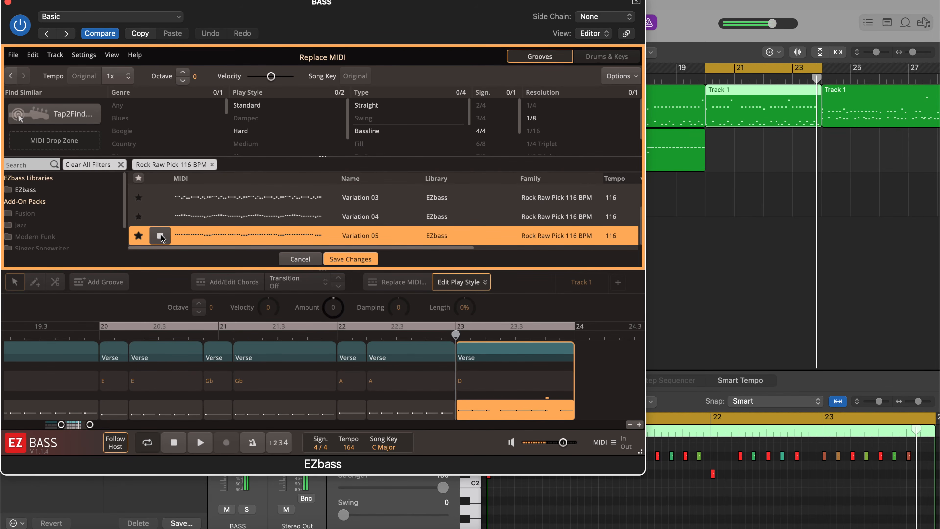
{"action": "left_click", "coordinate": [162, 218]}
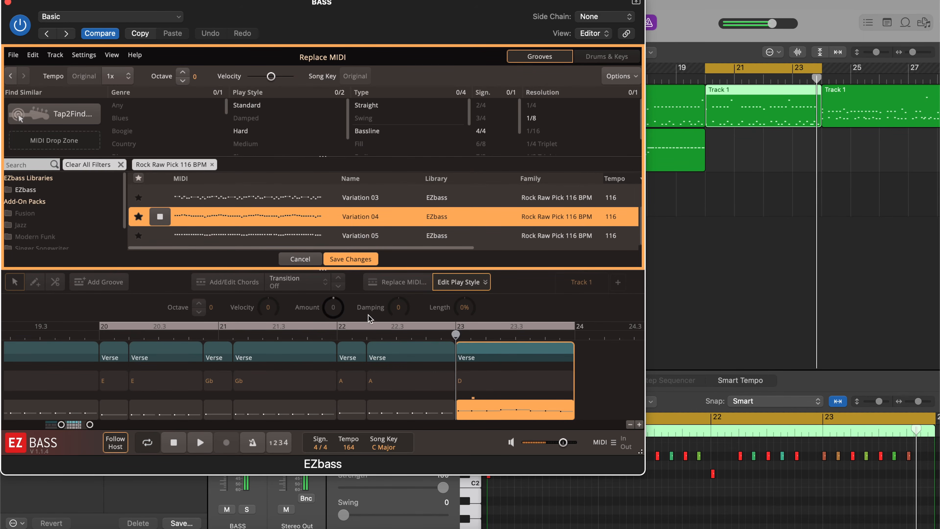
{"action": "left_click", "coordinate": [351, 259]}
Open the D section's MIDI in the Grid Editor and lower the two raised mid-bar notes to D2, level with their neighbours
{"action": "double_click", "coordinate": [512, 414]}
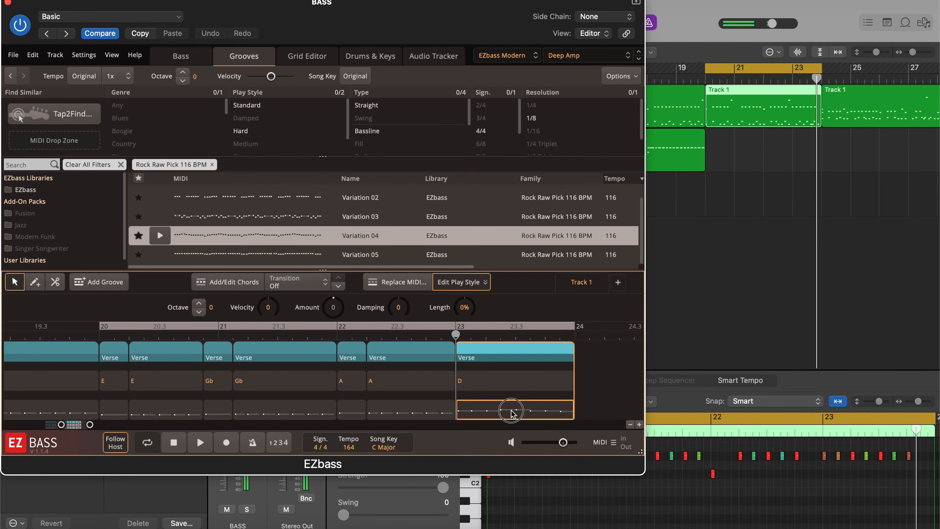
{"action": "scroll", "coordinate": [258, 162], "scroll_direction": "left", "scroll_amount": 5}
{"action": "scroll", "coordinate": [210, 183], "scroll_direction": "up", "scroll_amount": 3}
{"action": "left_click_drag", "start_coordinate": [196, 197], "coordinate": [251, 154]}
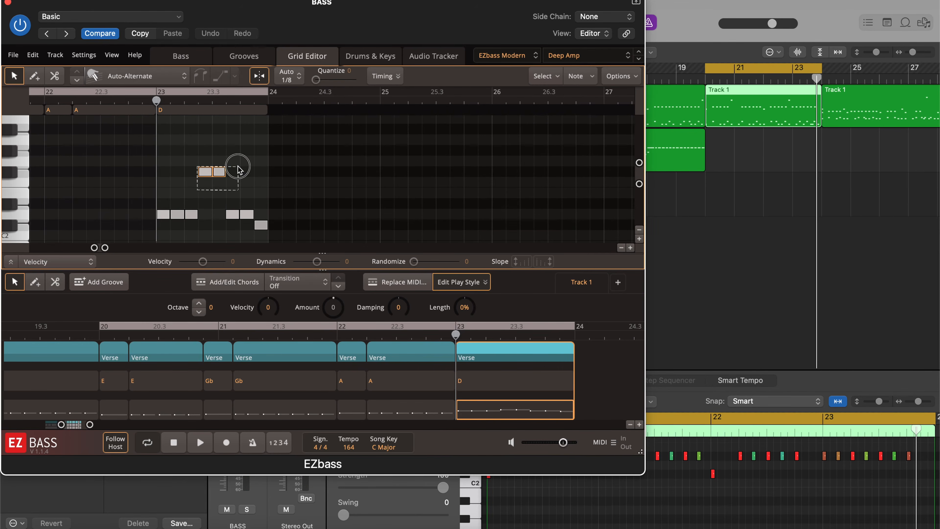
{"action": "left_click", "coordinate": [206, 177]}
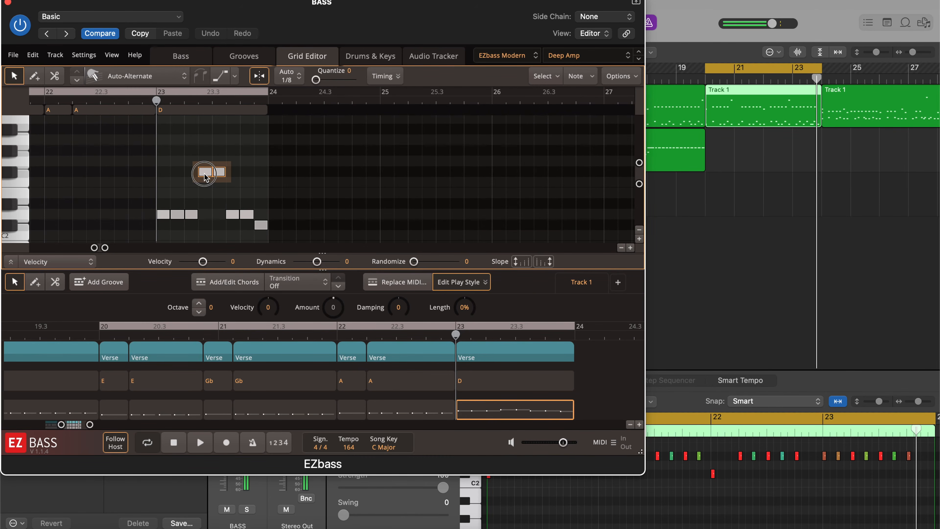
{"action": "left_click_drag", "start_coordinate": [206, 177], "coordinate": [216, 215]}
{"action": "scroll", "coordinate": [202, 195], "scroll_direction": "left", "scroll_amount": 3}
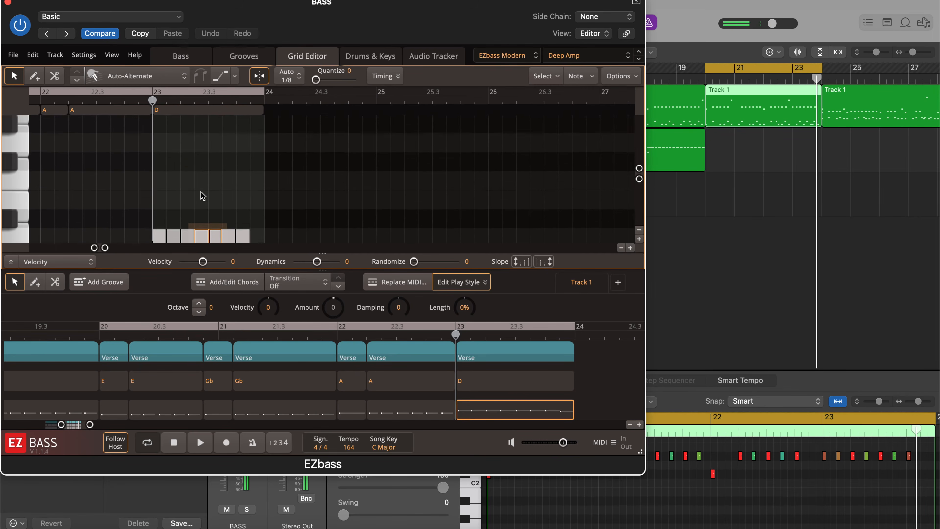
{"action": "scroll", "coordinate": [202, 196], "scroll_direction": "down", "scroll_amount": 2}
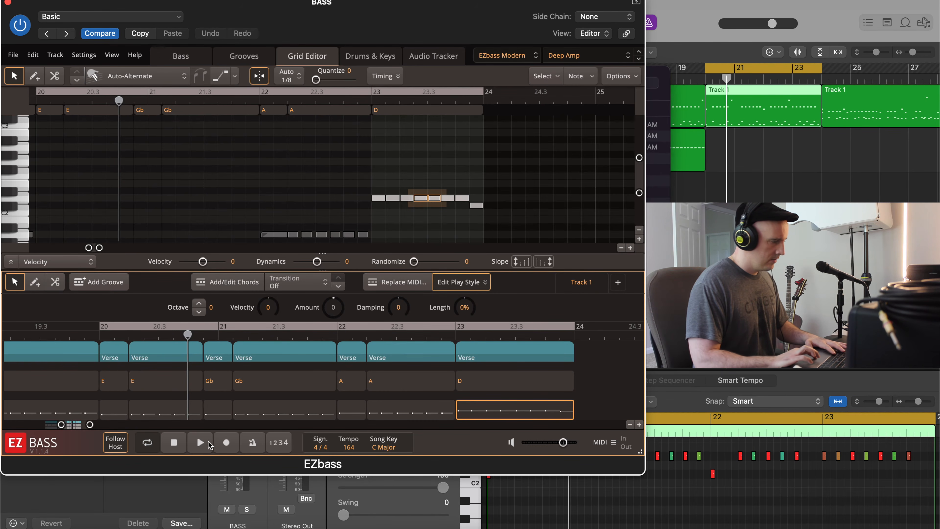
Audition the section and raise the last note of bar 23 to two semitones above the D2 notes
{"action": "left_click", "coordinate": [201, 441]}
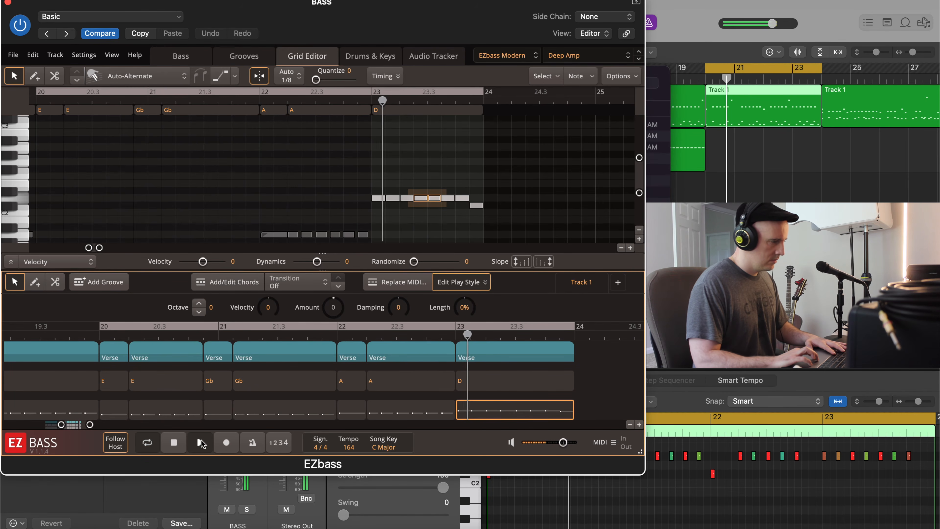
{"action": "key", "text": "space"}
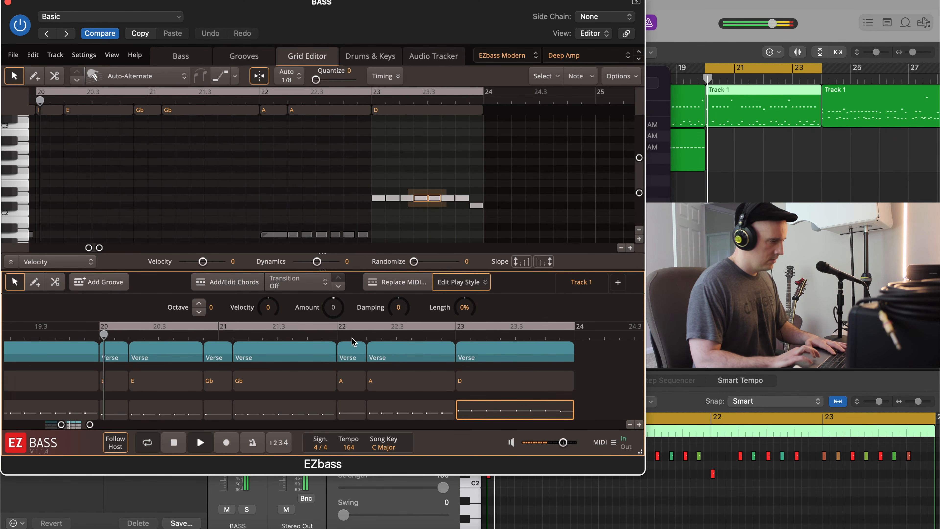
{"action": "left_click_drag", "start_coordinate": [476, 207], "coordinate": [478, 199]}
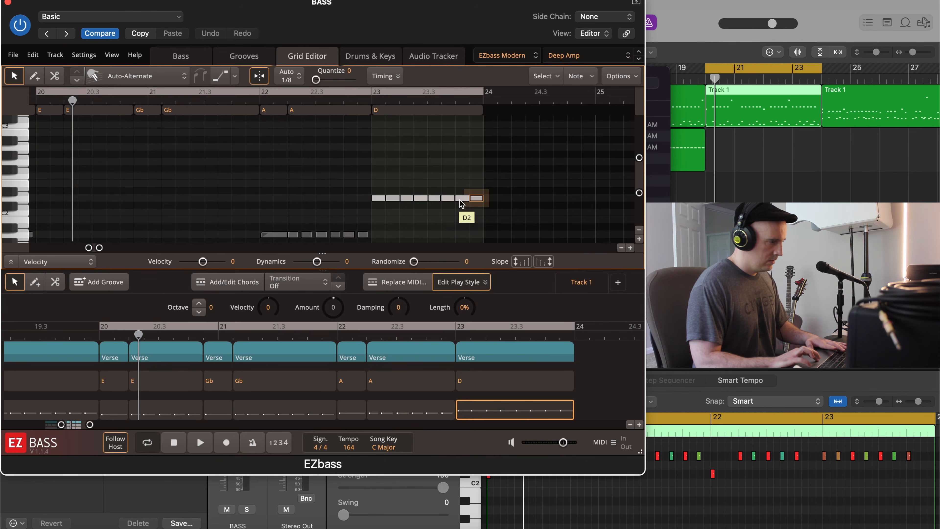
{"action": "left_click_drag", "start_coordinate": [476, 200], "coordinate": [477, 184]}
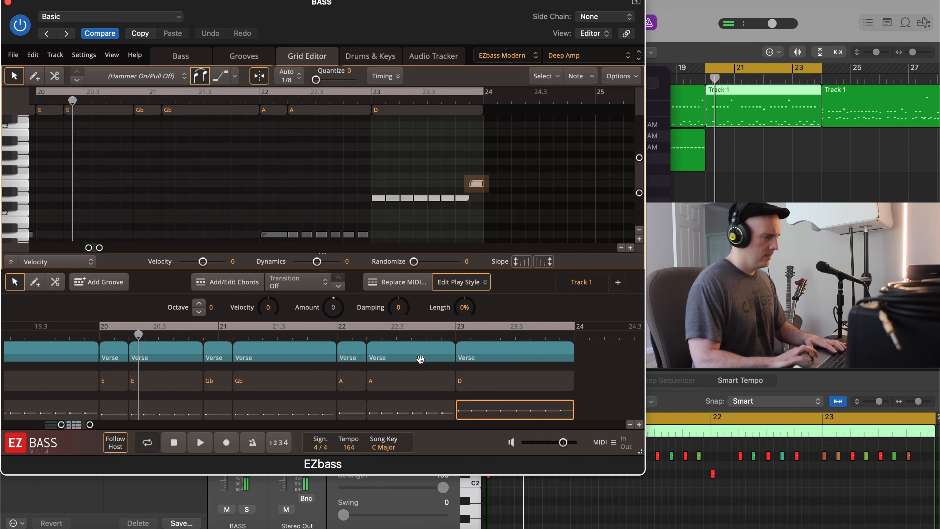
Export the Verse sections of bars 20 to 23 to the BASS track at bar 20 and mute those MIDI blocks in EZbass
{"action": "left_click_drag", "start_coordinate": [584, 410], "coordinate": [716, 155]}
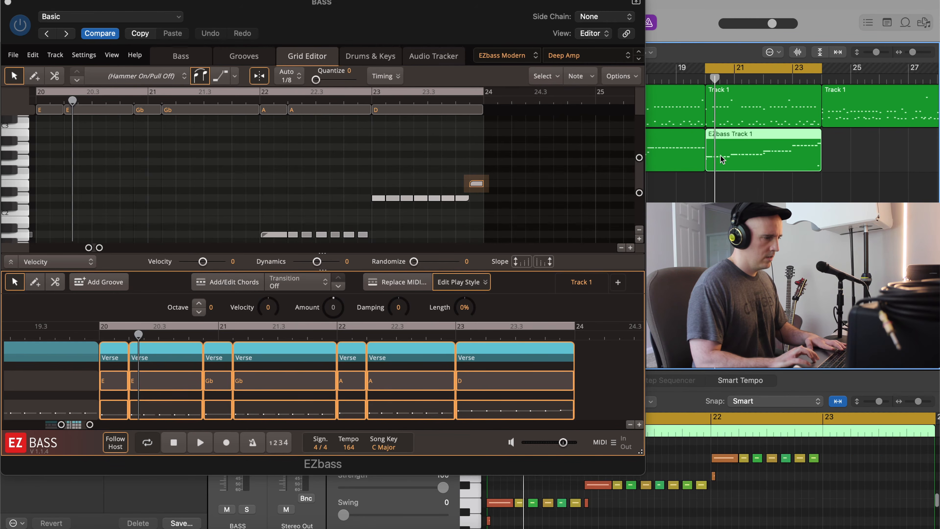
{"action": "left_click", "coordinate": [716, 215]}
{"action": "left_click_drag", "start_coordinate": [418, 8], "coordinate": [271, 11]}
{"action": "scroll", "coordinate": [620, 181], "scroll_direction": "down", "scroll_amount": 4}
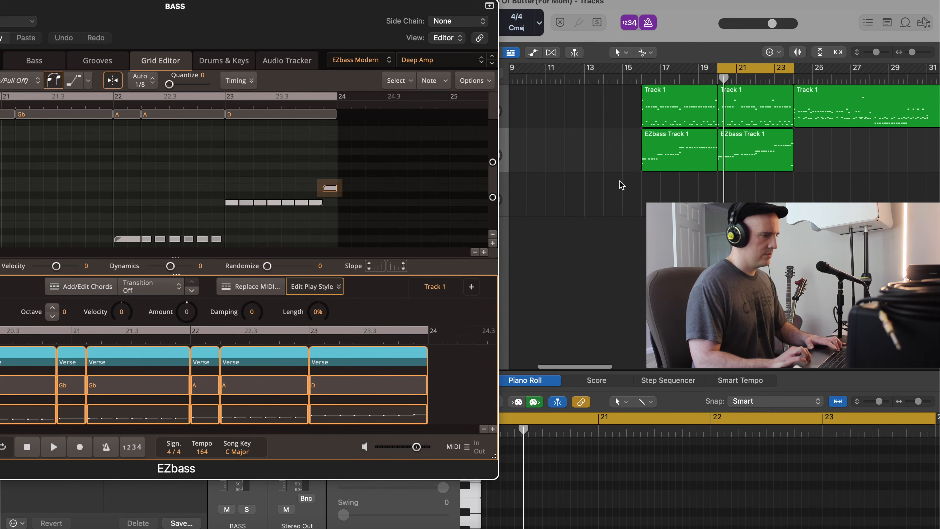
{"action": "right_click", "coordinate": [334, 360]}
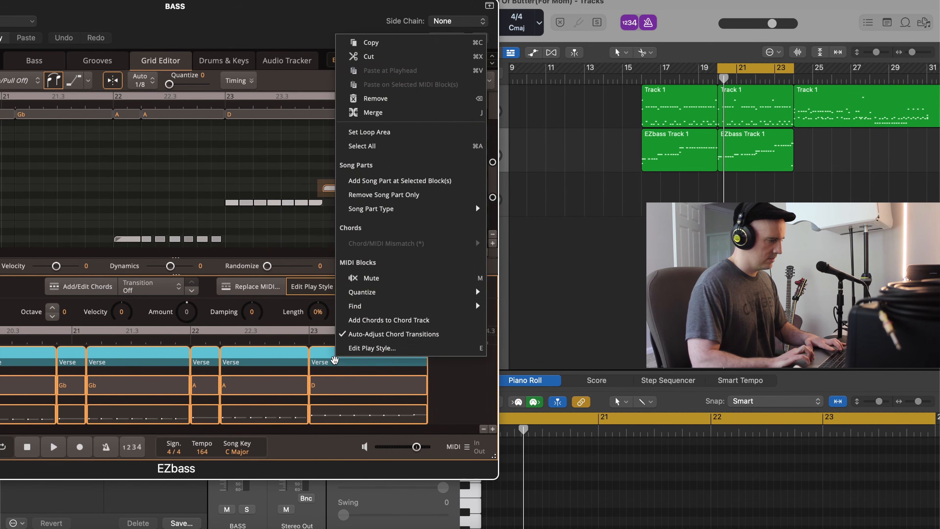
{"action": "left_click", "coordinate": [351, 278]}
Copy the first EZbass region on the BASS track to bar 24
{"action": "left_click", "coordinate": [676, 185]}
{"action": "left_click_drag", "start_coordinate": [679, 151], "coordinate": [829, 143]}
{"action": "scroll", "coordinate": [820, 143], "scroll_direction": "right", "scroll_amount": 5}
{"action": "scroll", "coordinate": [820, 143], "scroll_direction": "down", "scroll_amount": 2}
{"action": "left_click", "coordinate": [610, 156]}
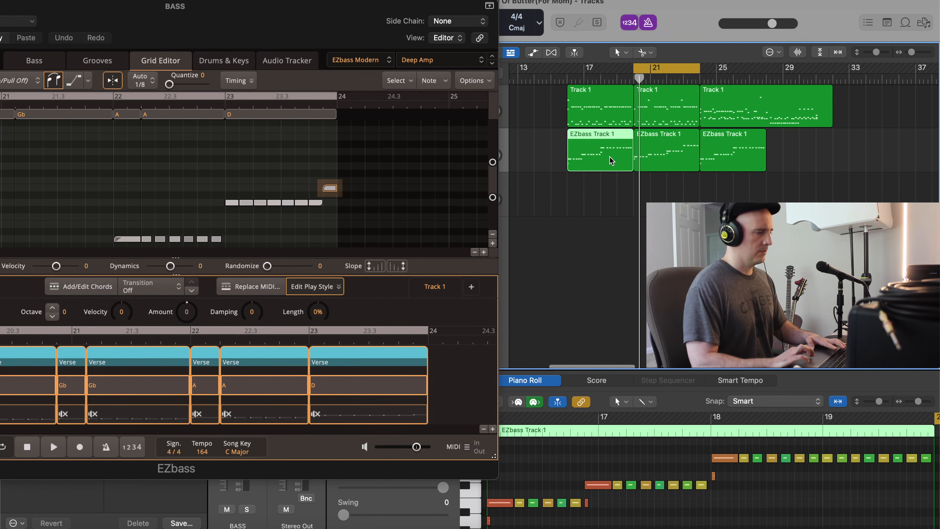
Play the song from bar 20 to check the bass regions against the drums, dismissing the EZbass notification
{"action": "key", "text": "comma"}
{"action": "key", "text": "comma"}
{"action": "key", "text": "comma"}
{"action": "key", "text": "comma"}
{"action": "key", "text": "comma"}
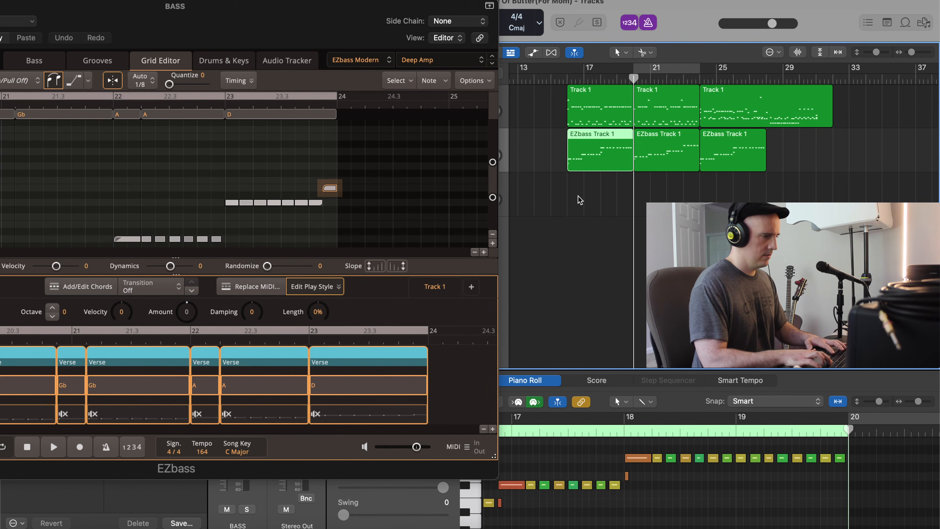
{"action": "key", "text": "space"}
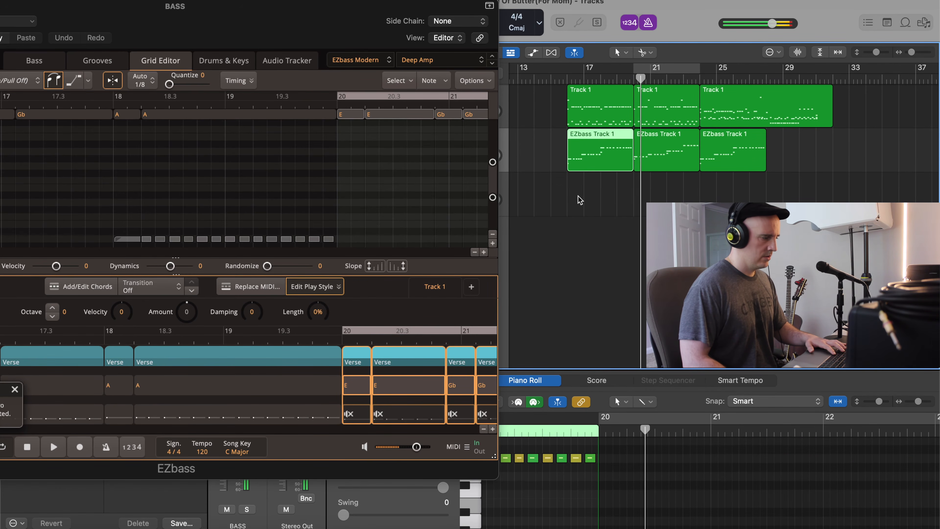
{"action": "left_click", "coordinate": [14, 389]}
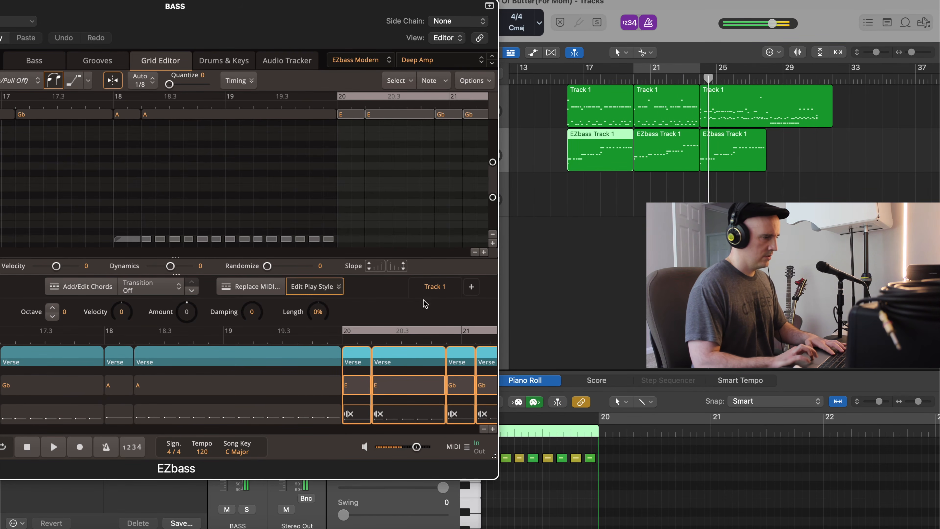
{"action": "scroll", "coordinate": [632, 251], "scroll_direction": "right", "scroll_amount": 3}
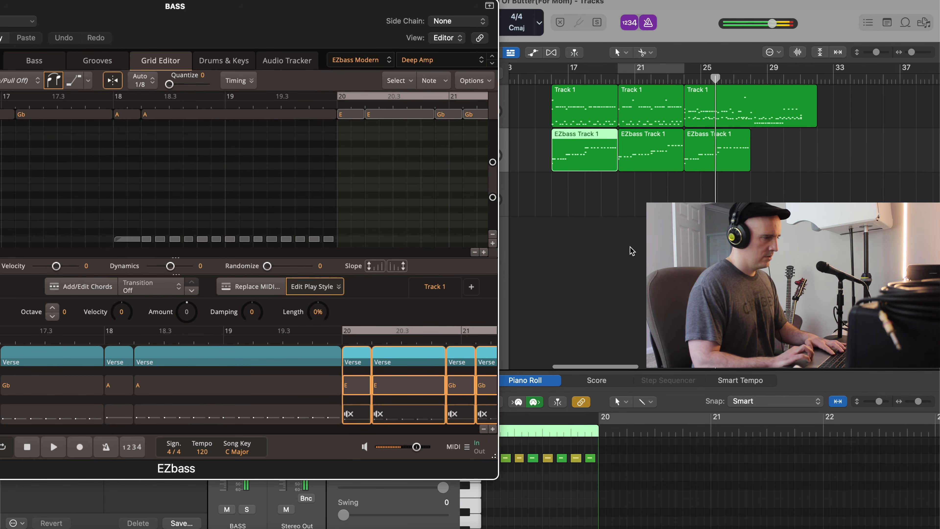
{"action": "scroll", "coordinate": [632, 251], "scroll_direction": "right", "scroll_amount": 1}
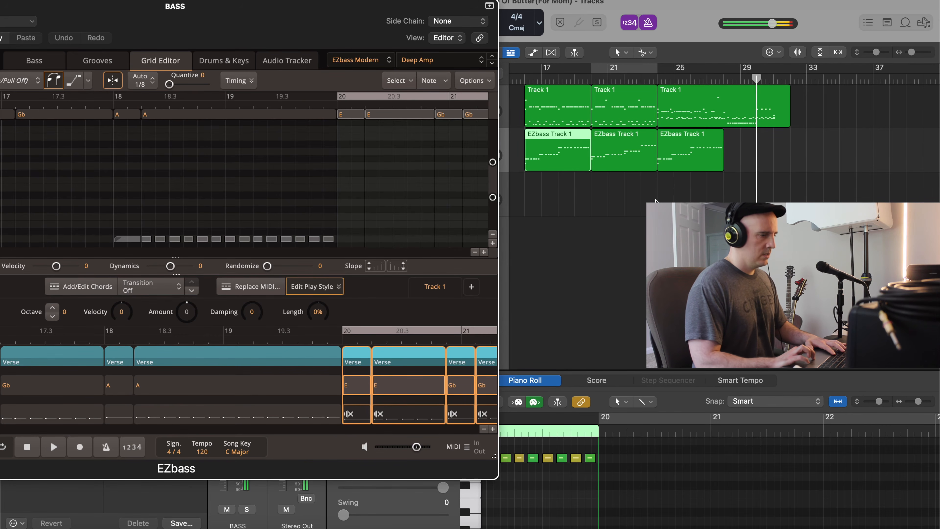
{"action": "scroll", "coordinate": [687, 191], "scroll_direction": "right", "scroll_amount": 4}
{"action": "left_click", "coordinate": [680, 196]}
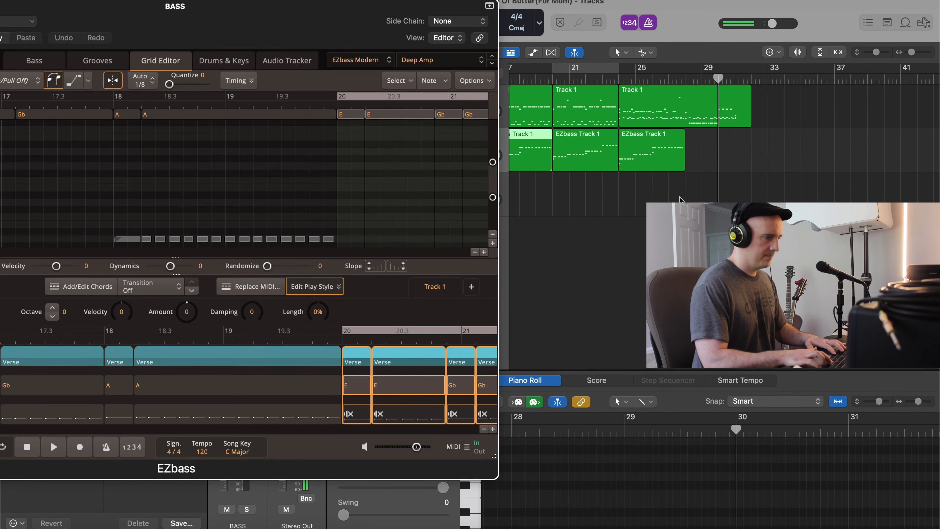
Copy the second EZbass region to bar 28 on the BASS track and close the EZbass window
{"action": "key", "text": "super+Right"}
{"action": "key", "text": "super+Right"}
{"action": "key", "text": "super+Right"}
{"action": "key", "text": "super+Right"}
{"action": "key", "text": "super+Right"}
{"action": "scroll", "coordinate": [732, 194], "scroll_direction": "right", "scroll_amount": 15}
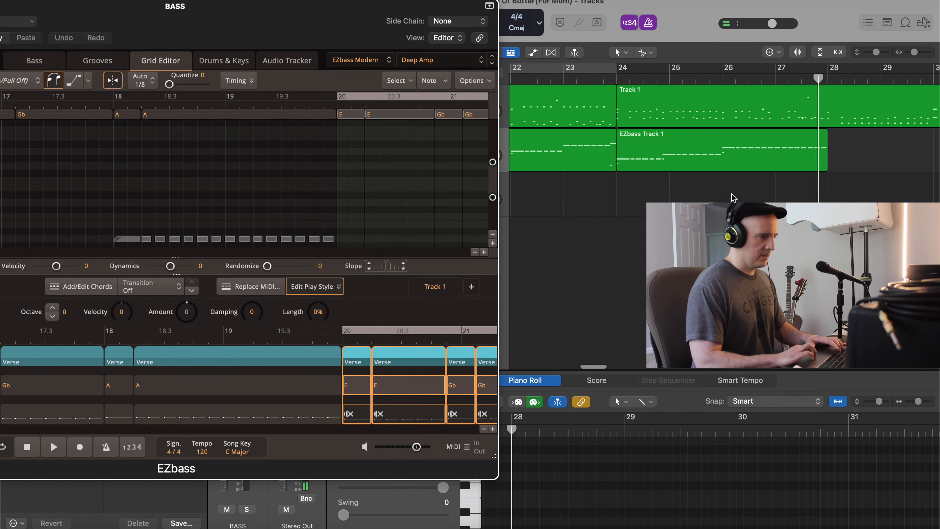
{"action": "key", "text": "super+Left"}
{"action": "key", "text": "super+Left"}
{"action": "key", "text": "super+Left"}
{"action": "key", "text": "super+Left"}
{"action": "key", "text": "super+Left"}
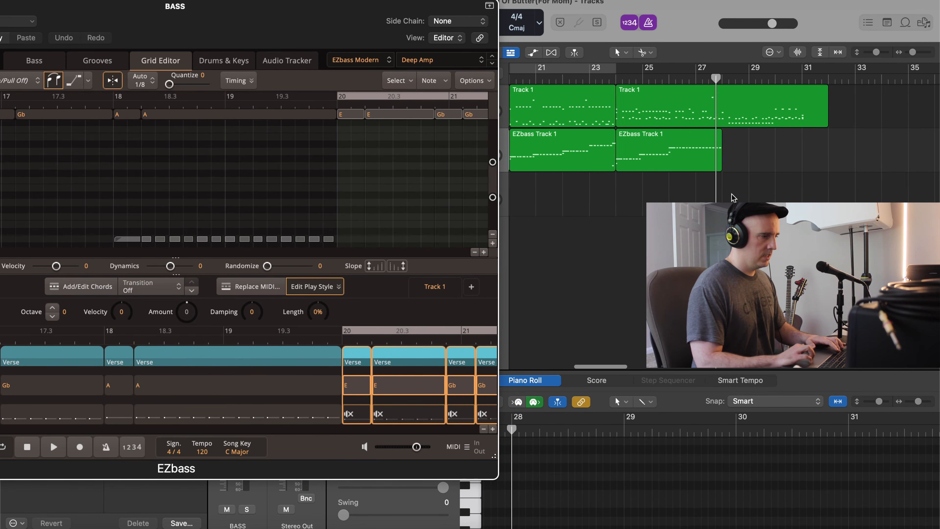
{"action": "key", "text": "super+Left"}
{"action": "scroll", "coordinate": [732, 197], "scroll_direction": "left", "scroll_amount": 5}
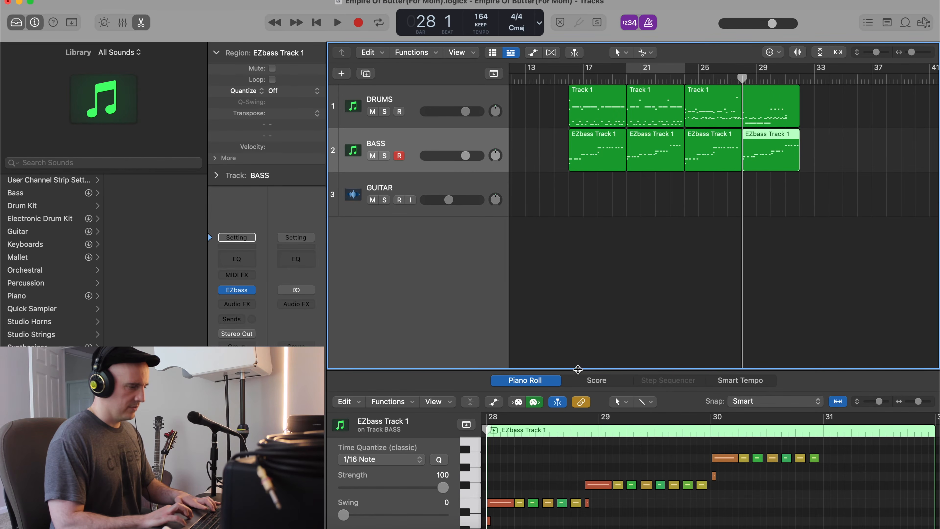
Enlarge the Piano Roll, set the cycle range to the EZbass region at bar 28, and audition its start
{"action": "left_click_drag", "start_coordinate": [578, 369], "coordinate": [593, 200]}
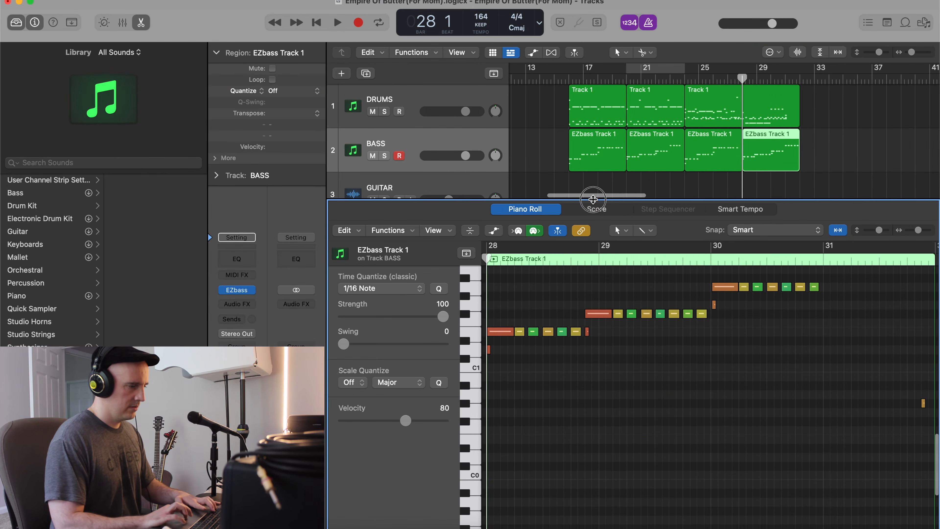
{"action": "key", "text": "super+u"}
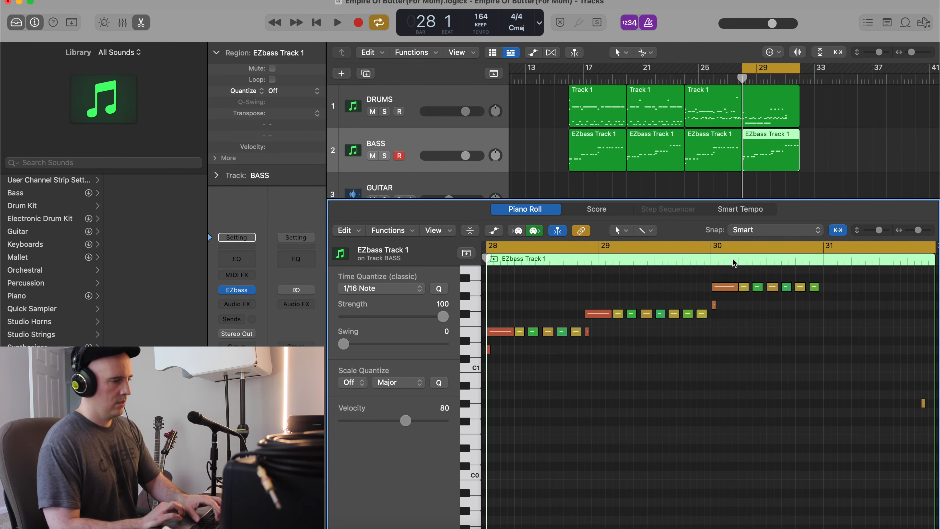
{"action": "key", "text": "space"}
{"action": "scroll", "coordinate": [668, 405], "scroll_direction": "left", "scroll_amount": 2}
{"action": "key", "text": "space"}
Move the seven notes of bar 28, including the short grace note, so the main notes sit on C#1, and audition them
{"action": "scroll", "coordinate": [637, 402], "scroll_direction": "up", "scroll_amount": 4}
{"action": "scroll", "coordinate": [629, 399], "scroll_direction": "left", "scroll_amount": 2}
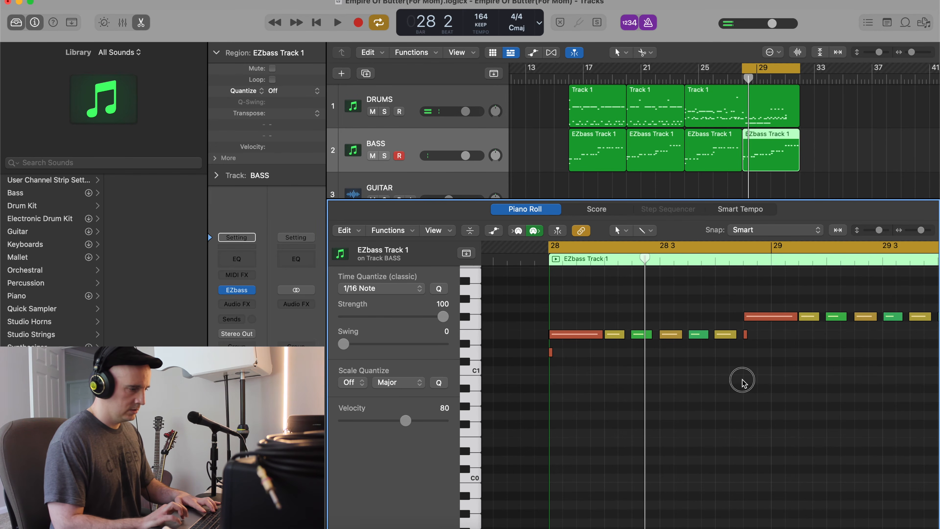
{"action": "left_click_drag", "start_coordinate": [555, 381], "coordinate": [563, 286]}
{"action": "left_click", "coordinate": [562, 338]}
{"action": "scroll", "coordinate": [566, 319], "scroll_direction": "up", "scroll_amount": 3}
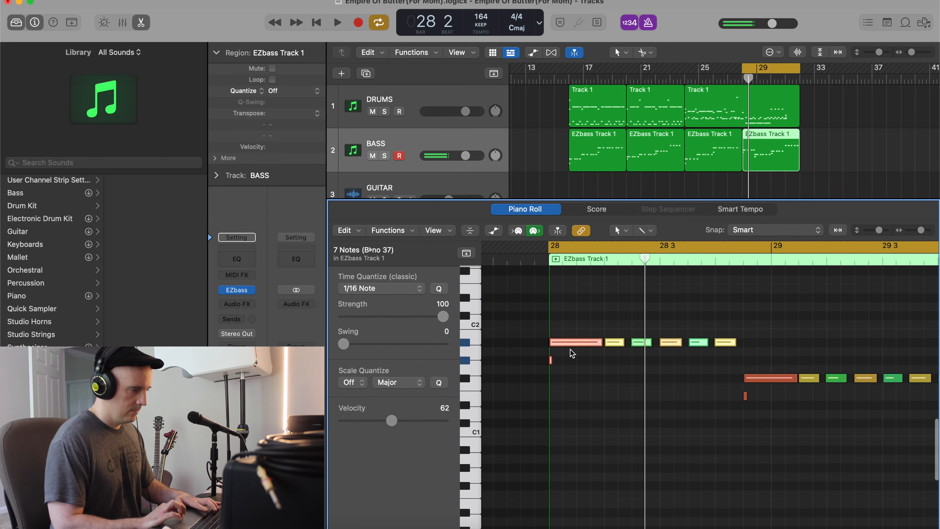
{"action": "left_click_drag", "start_coordinate": [571, 345], "coordinate": [574, 424]}
{"action": "key", "text": "space"}
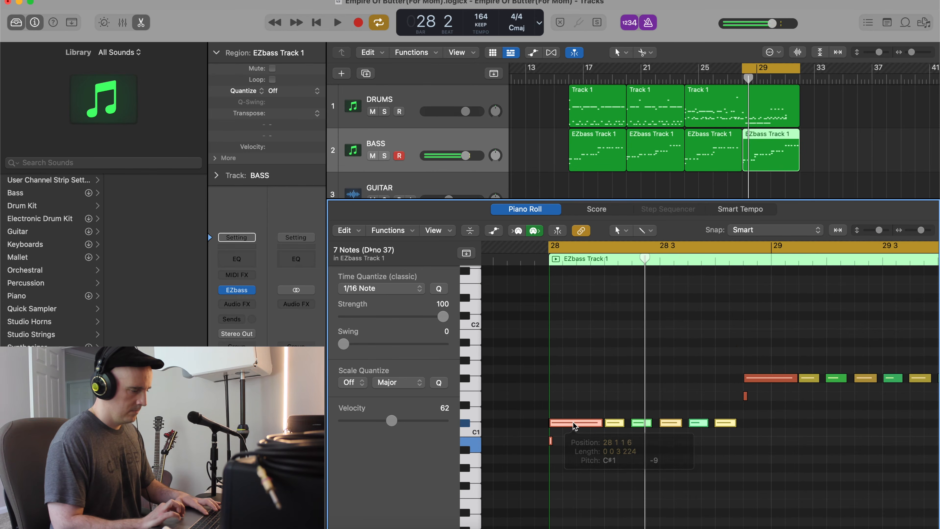
{"action": "key", "text": "space"}
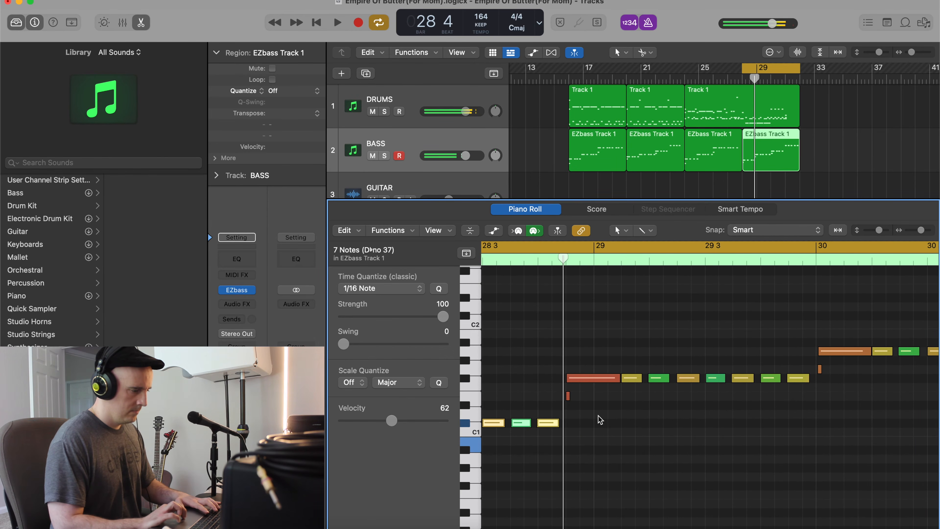
Move the nine-note group of bar 29 down so its main notes sit on B0, and play the region through bar 30
{"action": "left_click_drag", "start_coordinate": [568, 417], "coordinate": [800, 368]}
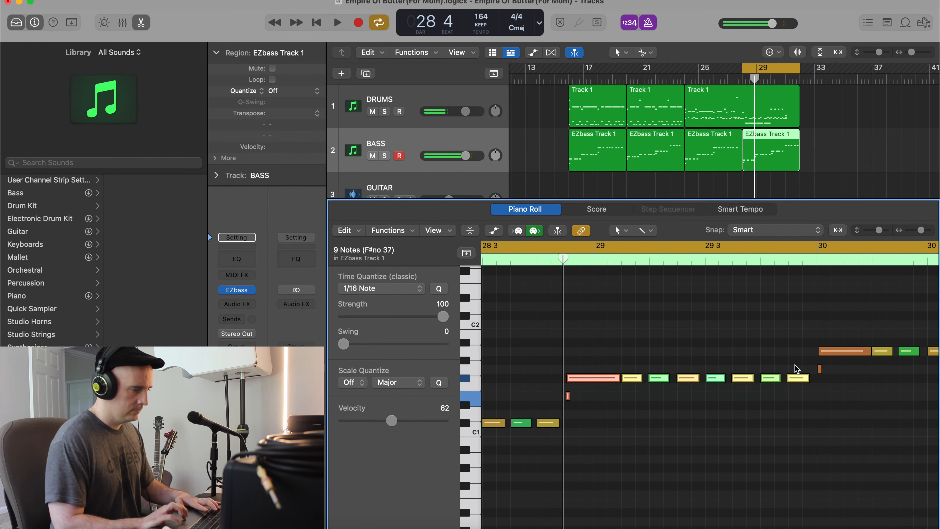
{"action": "left_click_drag", "start_coordinate": [594, 384], "coordinate": [595, 441]}
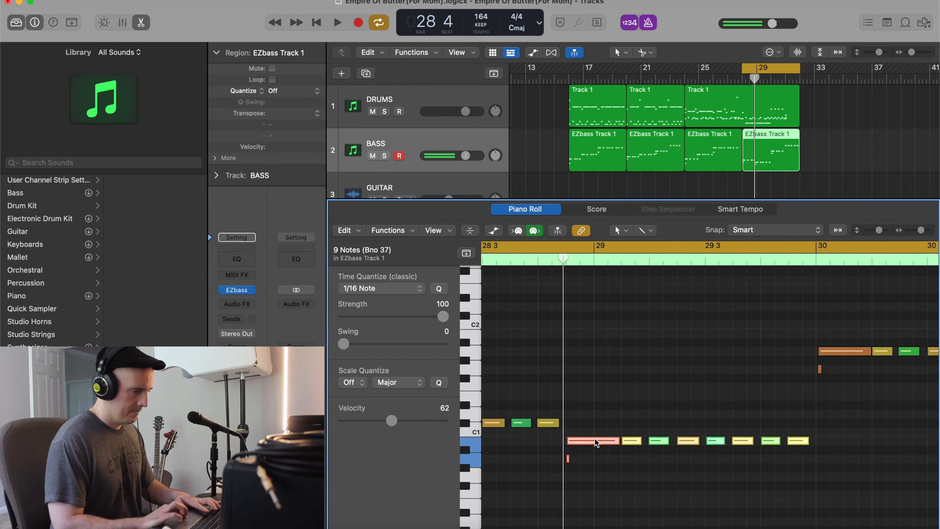
{"action": "scroll", "coordinate": [574, 415], "scroll_direction": "left", "scroll_amount": 5}
{"action": "left_click_drag", "start_coordinate": [569, 407], "coordinate": [559, 443]}
{"action": "key", "text": "space"}
{"action": "scroll", "coordinate": [559, 444], "scroll_direction": "right", "scroll_amount": 6}
{"action": "scroll", "coordinate": [560, 448], "scroll_direction": "right", "scroll_amount": 10}
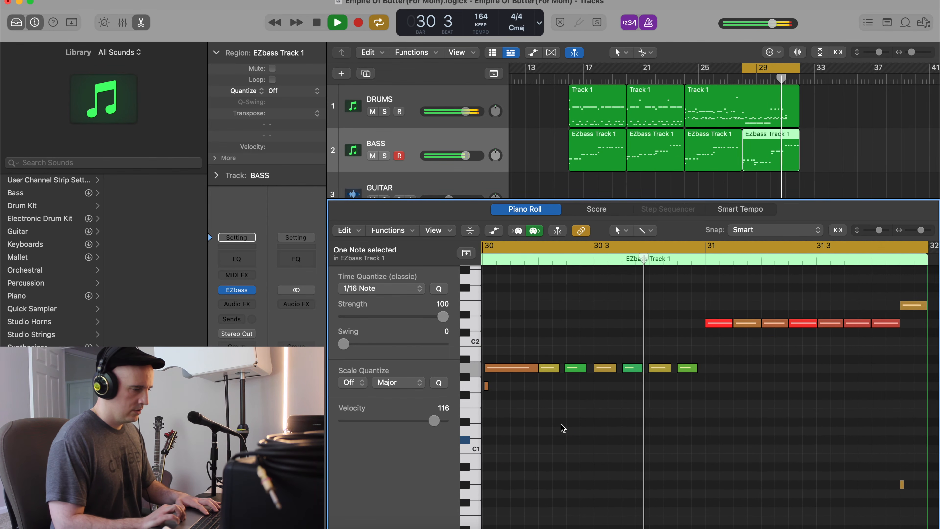
Mute the last seven bass notes of bar 31 and move the bar's first note down to B1
{"action": "key", "text": "space"}
{"action": "scroll", "coordinate": [650, 393], "scroll_direction": "up", "scroll_amount": 4}
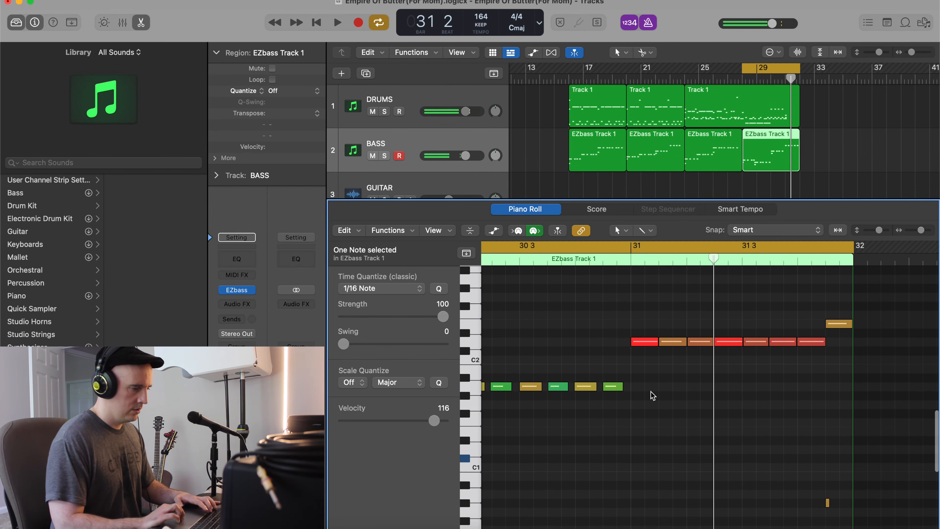
{"action": "left_click_drag", "start_coordinate": [670, 371], "coordinate": [839, 447]}
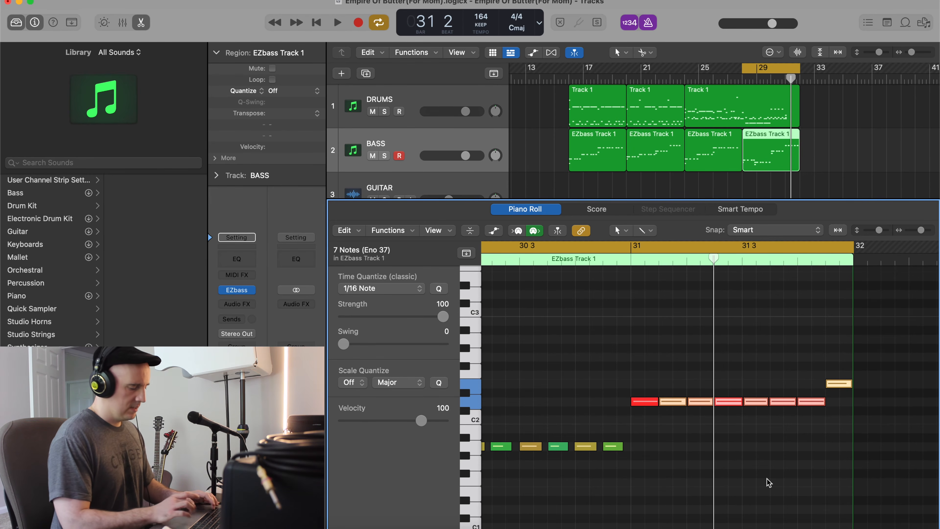
{"action": "key", "text": "ctrl+m"}
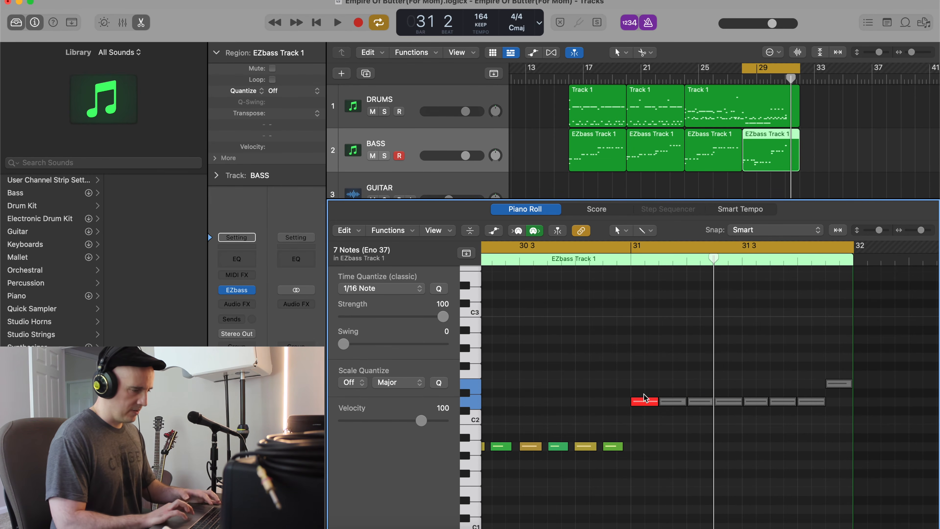
{"action": "left_click_drag", "start_coordinate": [643, 401], "coordinate": [644, 434]}
Select the long note and grace note opening bar 30, and audition the edited bass region through bar 31
{"action": "scroll", "coordinate": [644, 434], "scroll_direction": "left", "scroll_amount": 8}
{"action": "scroll", "coordinate": [648, 439], "scroll_direction": "down", "scroll_amount": 2}
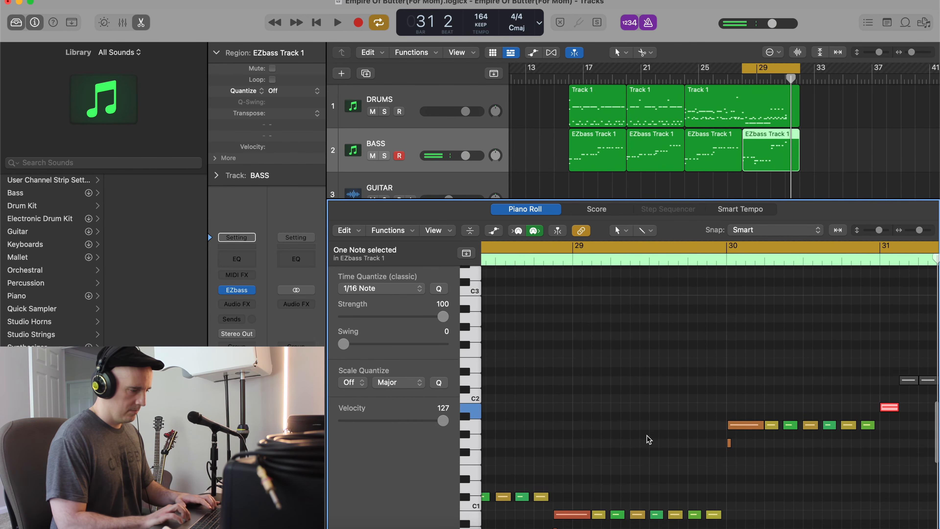
{"action": "left_click_drag", "start_coordinate": [691, 362], "coordinate": [732, 458]}
{"action": "key", "text": "space"}
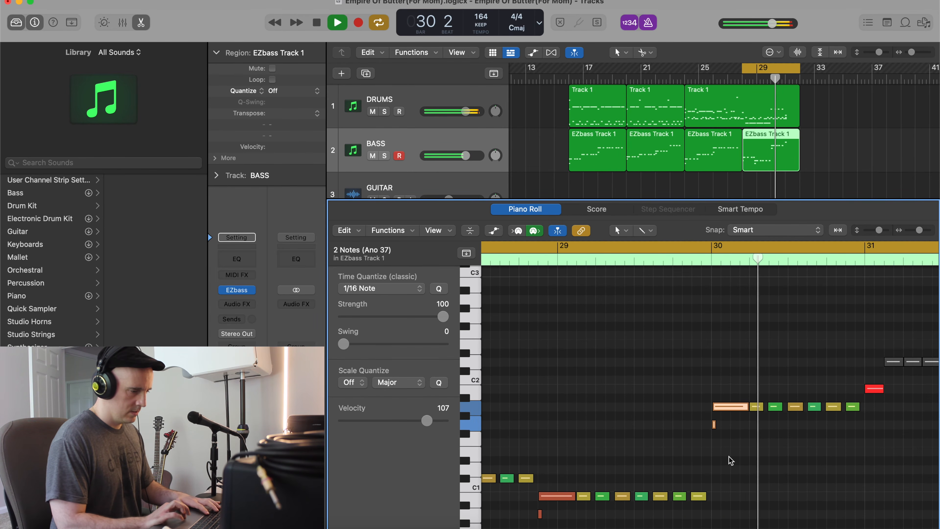
{"action": "key", "text": "space"}
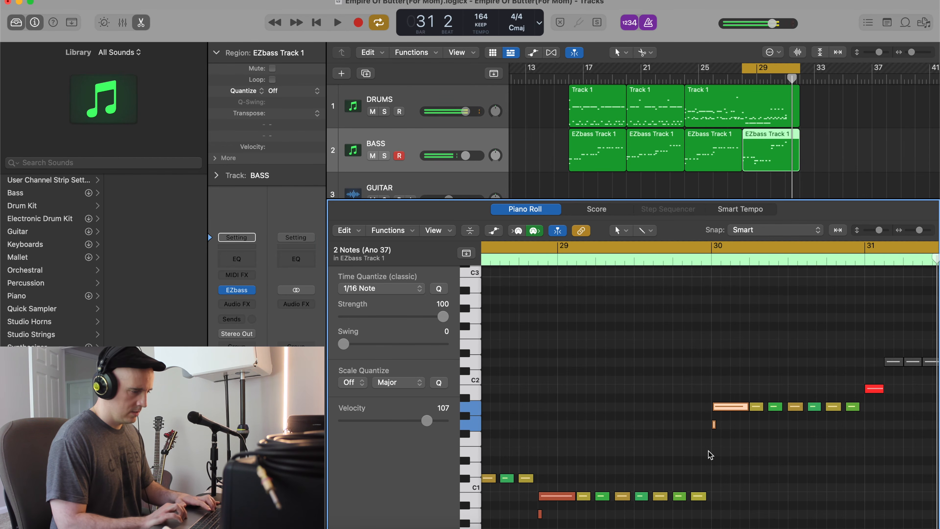
{"action": "scroll", "coordinate": [710, 455], "scroll_direction": "left", "scroll_amount": 5}
{"action": "scroll", "coordinate": [711, 455], "scroll_direction": "down", "scroll_amount": 2}
{"action": "key", "text": "space"}
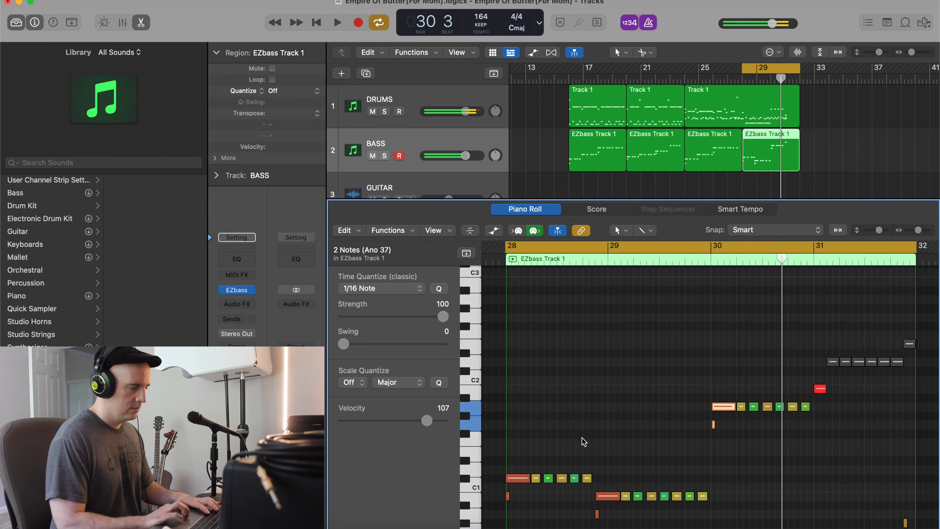
{"action": "key", "text": "space"}
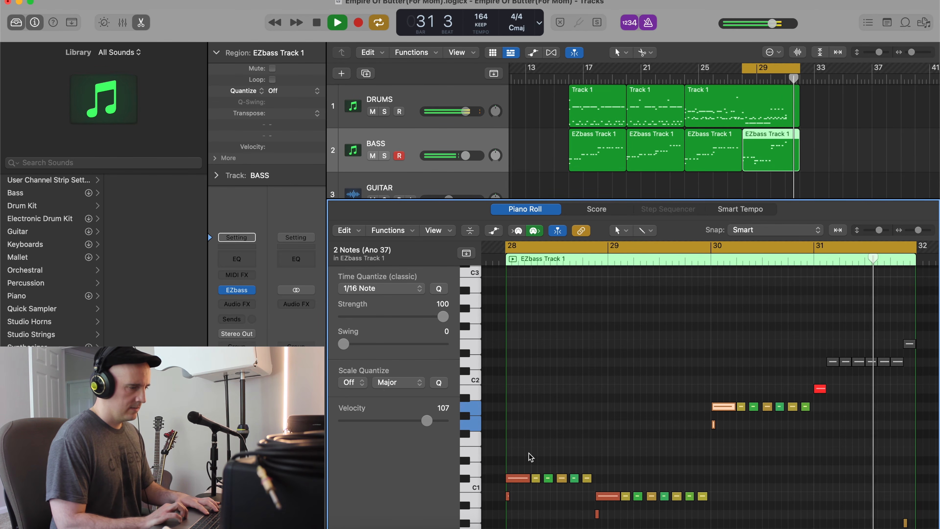
Close the Piano Roll and play the drum and bass arrangement from the first drum region at bar 16
{"action": "key", "text": "e"}
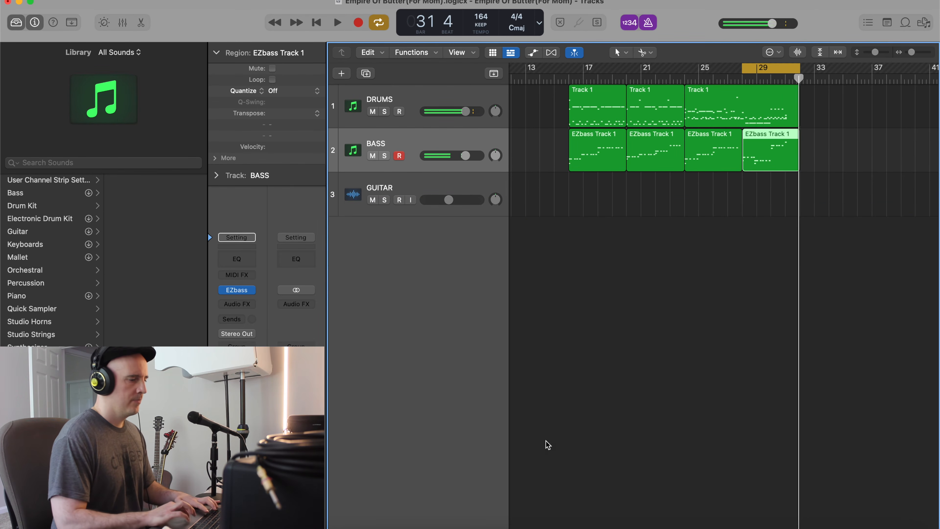
{"action": "scroll", "coordinate": [643, 218], "scroll_direction": "up", "scroll_amount": 5}
{"action": "scroll", "coordinate": [644, 219], "scroll_direction": "left", "scroll_amount": 3}
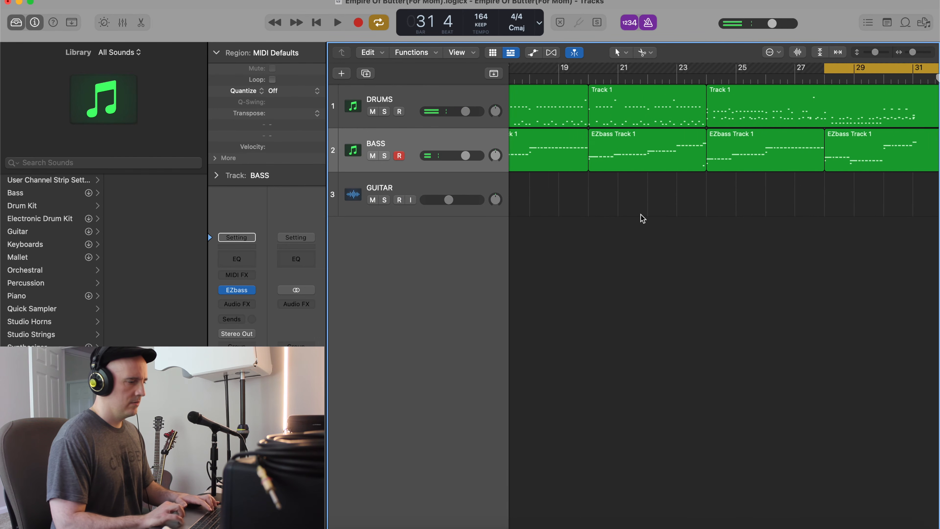
{"action": "scroll", "coordinate": [643, 219], "scroll_direction": "down", "scroll_amount": 3}
{"action": "scroll", "coordinate": [643, 218], "scroll_direction": "right", "scroll_amount": 3}
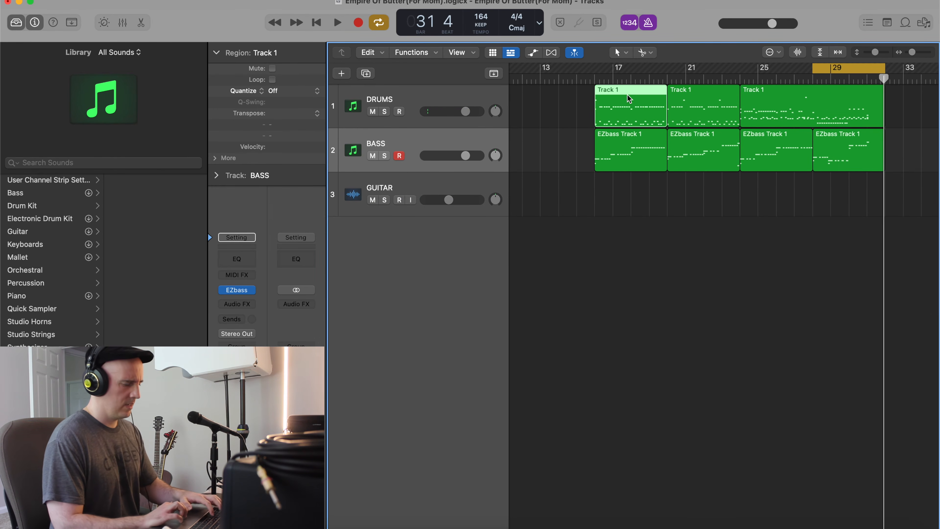
{"action": "key", "text": "shift+Return"}
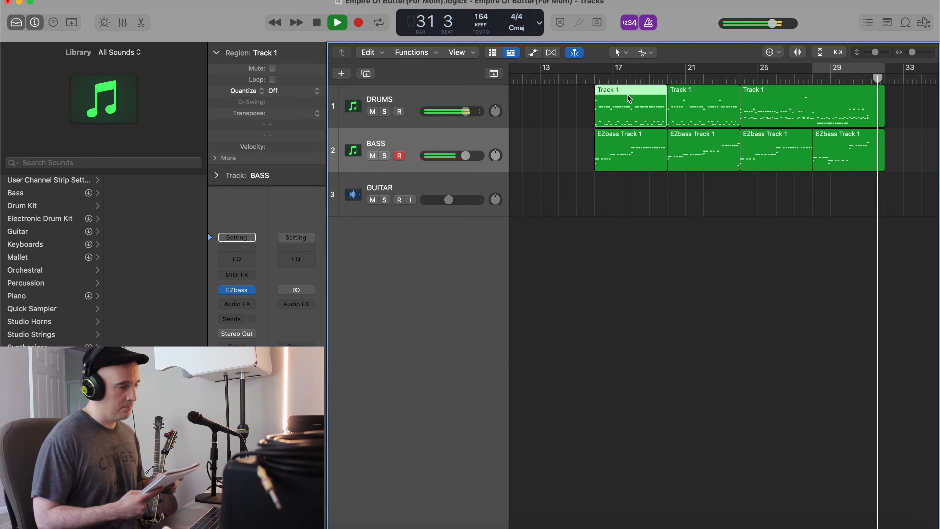
{"action": "key", "text": "space"}
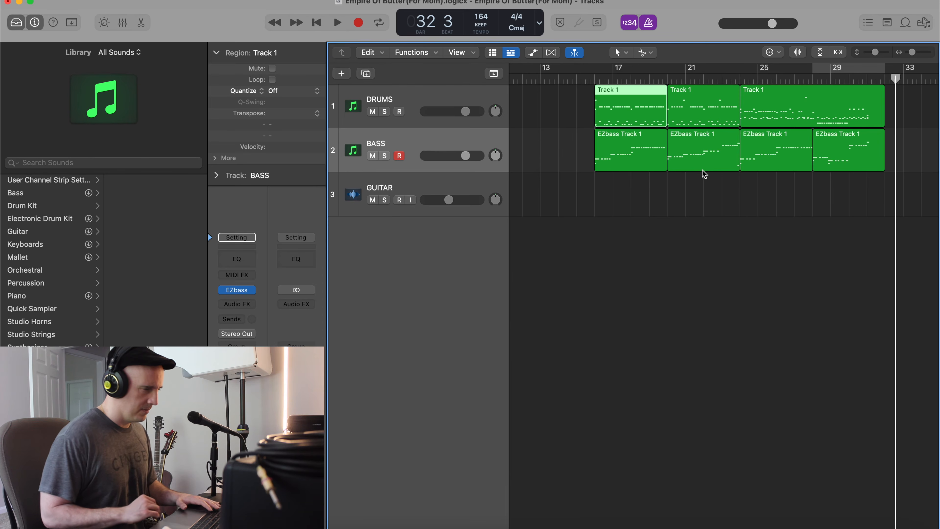
Enlarge the tracks in the arrangement and play from the second EZbass region at bar 20
{"action": "key", "text": "super+Right"}
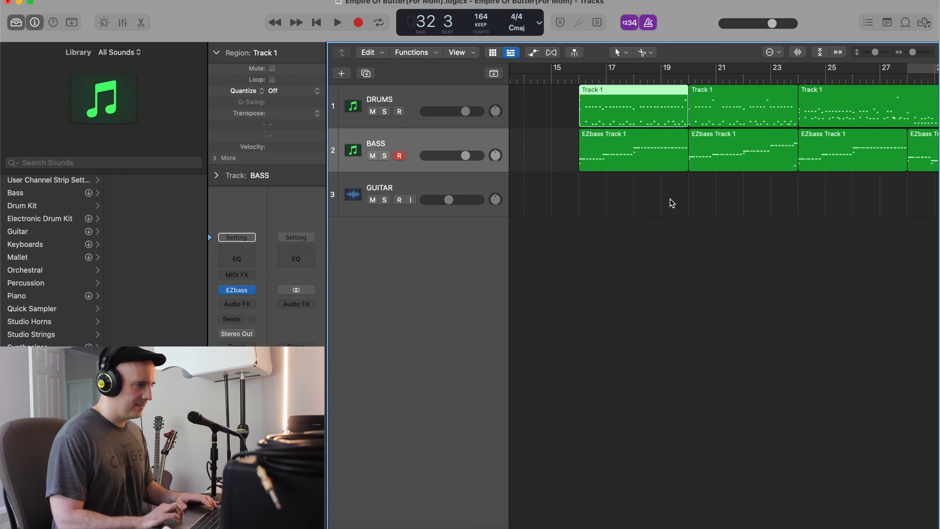
{"action": "key", "text": "super+Down"}
{"action": "key", "text": "super+Left"}
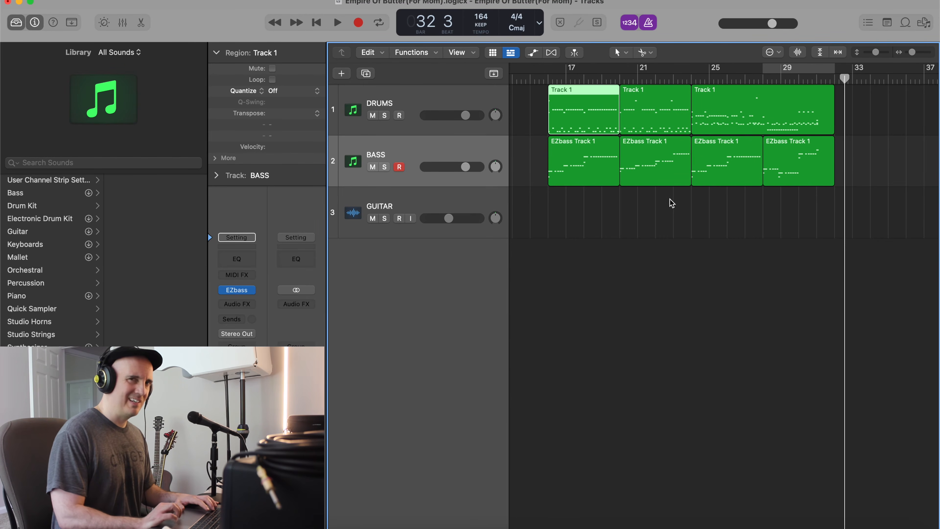
{"action": "key", "text": "super+Right"}
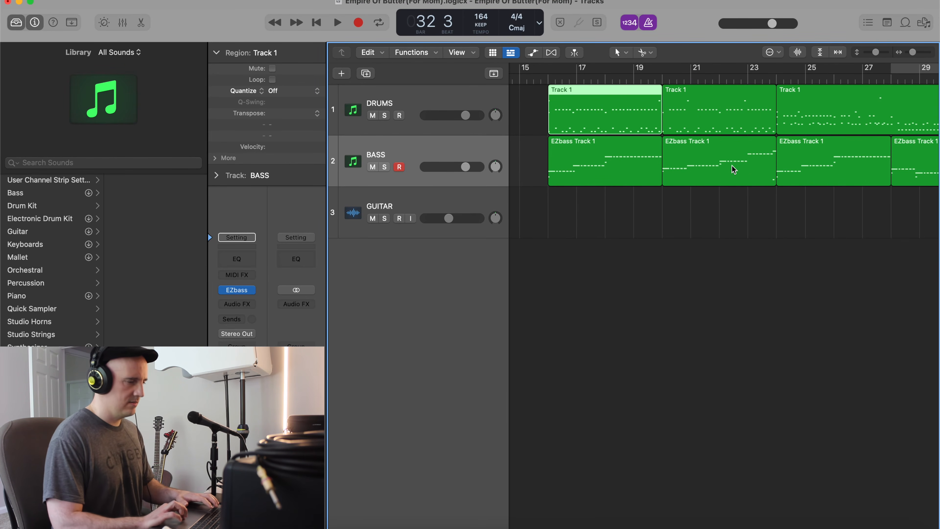
{"action": "scroll", "coordinate": [719, 168], "scroll_direction": "right", "scroll_amount": 2}
{"action": "left_click", "coordinate": [693, 170]}
{"action": "key", "text": "shift+space"}
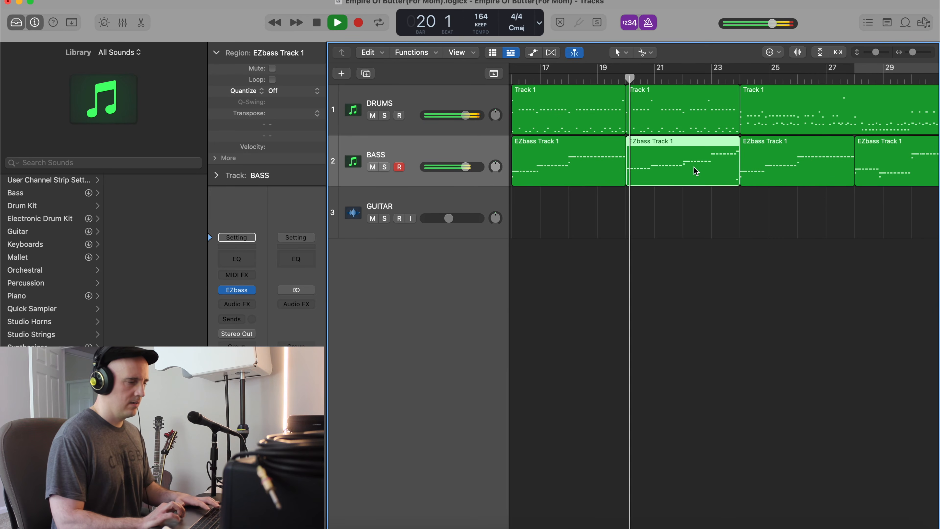
{"action": "scroll", "coordinate": [676, 173], "scroll_direction": "up", "scroll_amount": 2}
{"action": "scroll", "coordinate": [676, 172], "scroll_direction": "right", "scroll_amount": 1}
{"action": "scroll", "coordinate": [675, 173], "scroll_direction": "up", "scroll_amount": 1}
{"action": "scroll", "coordinate": [675, 173], "scroll_direction": "right", "scroll_amount": 2}
{"action": "scroll", "coordinate": [677, 175], "scroll_direction": "right", "scroll_amount": 1}
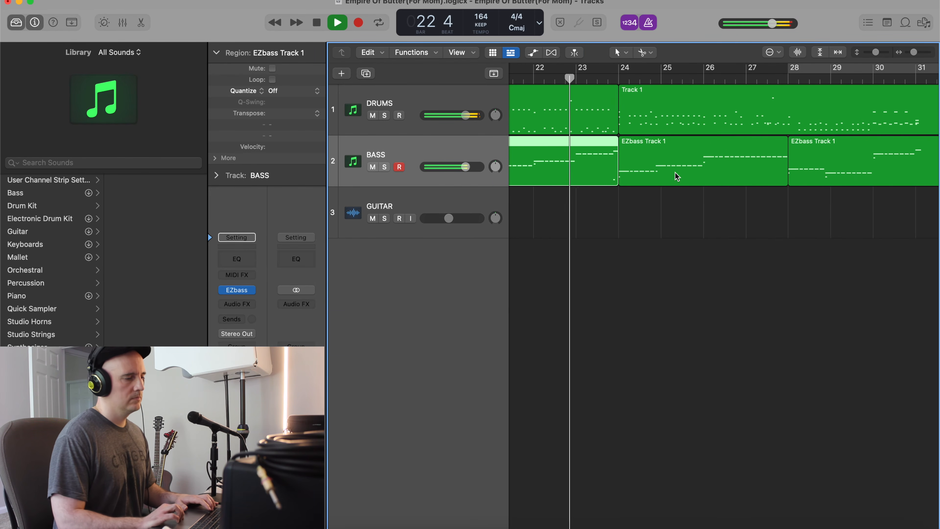
{"action": "key", "text": "space"}
Audition bar 23, split the second drum region at the start of that bar, and delete the split-off last bar
{"action": "key", "text": "comma"}
{"action": "key", "text": "comma"}
{"action": "key", "text": "period"}
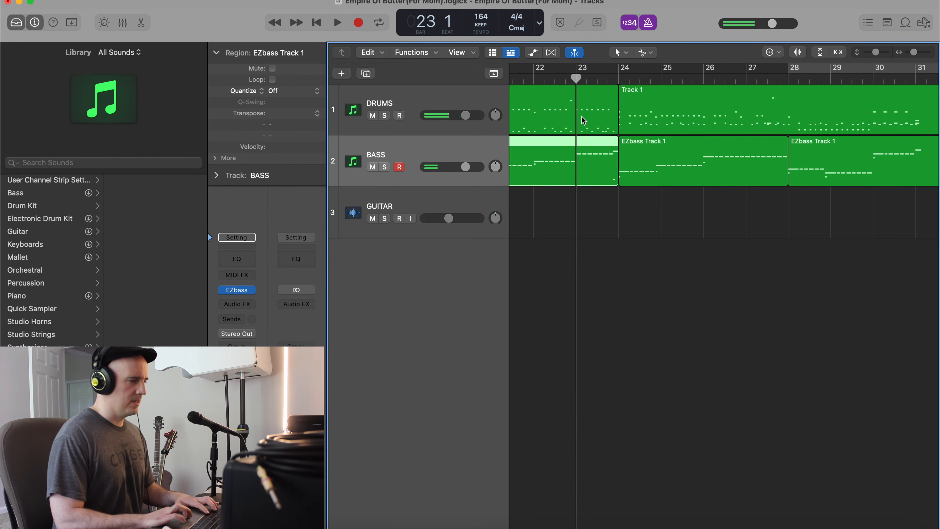
{"action": "key", "text": "space"}
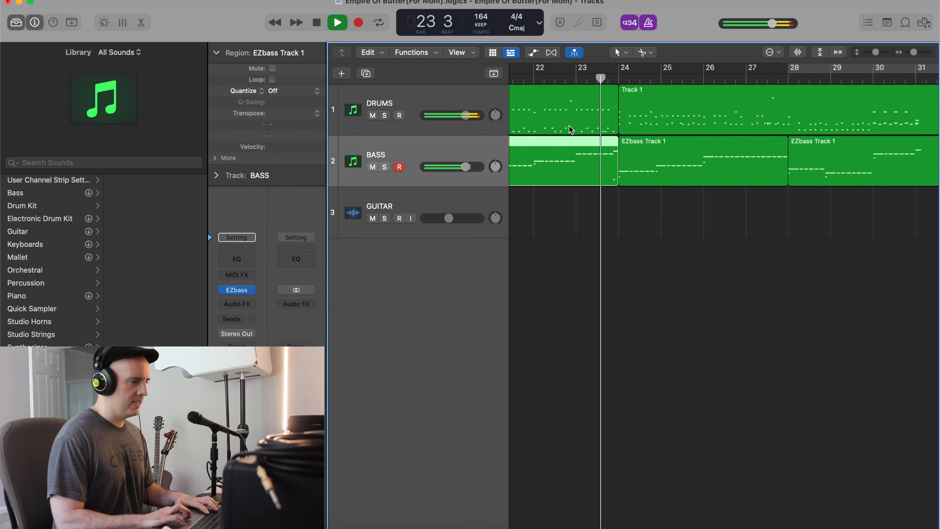
{"action": "key", "text": "space"}
{"action": "key", "text": "comma"}
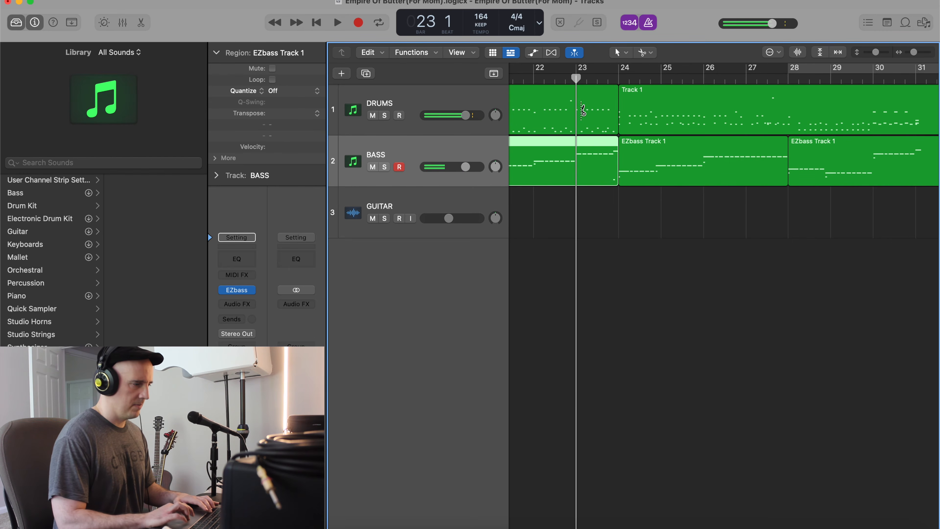
{"action": "left_click", "coordinate": [577, 118]}
{"action": "key", "text": "Return"}
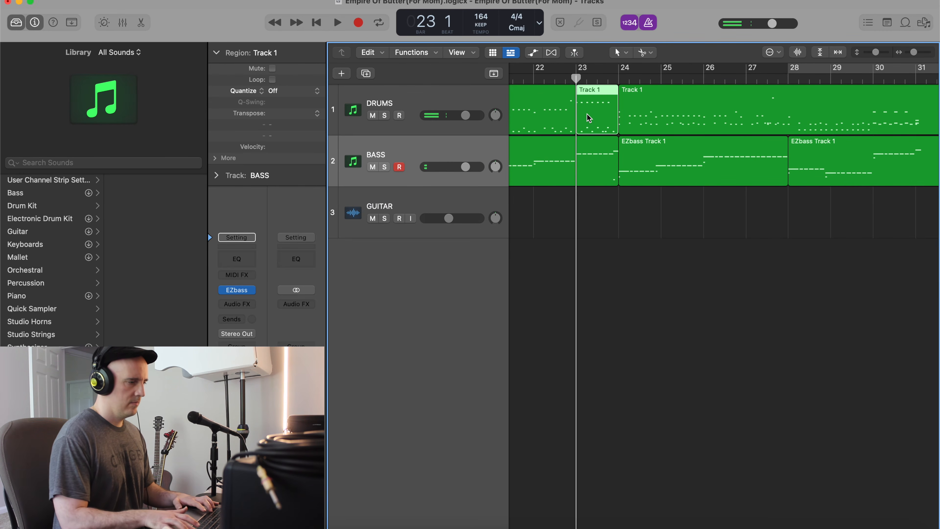
{"action": "key", "text": "Delete"}
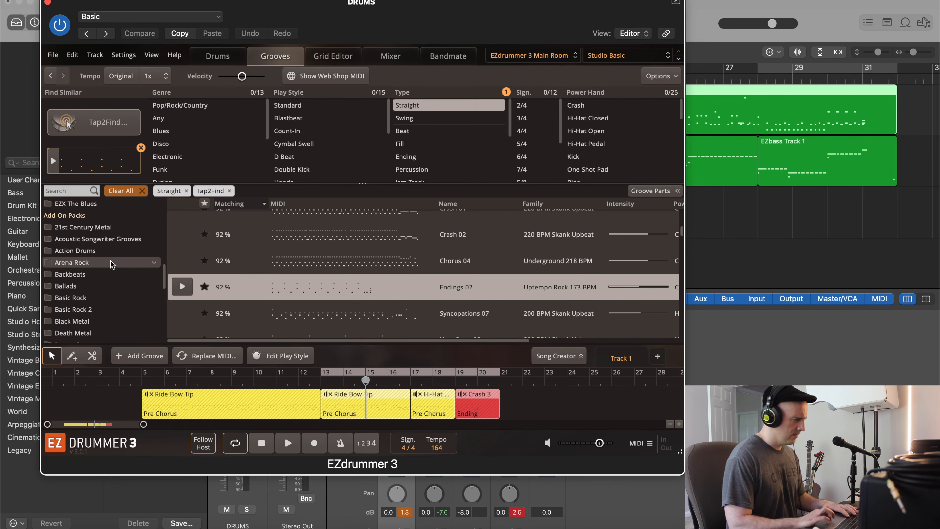
Browse the Midtempo Straight 4/4 grooves of the Arena Rock pack in EZdrummer 3
{"action": "left_click", "coordinate": [84, 263]}
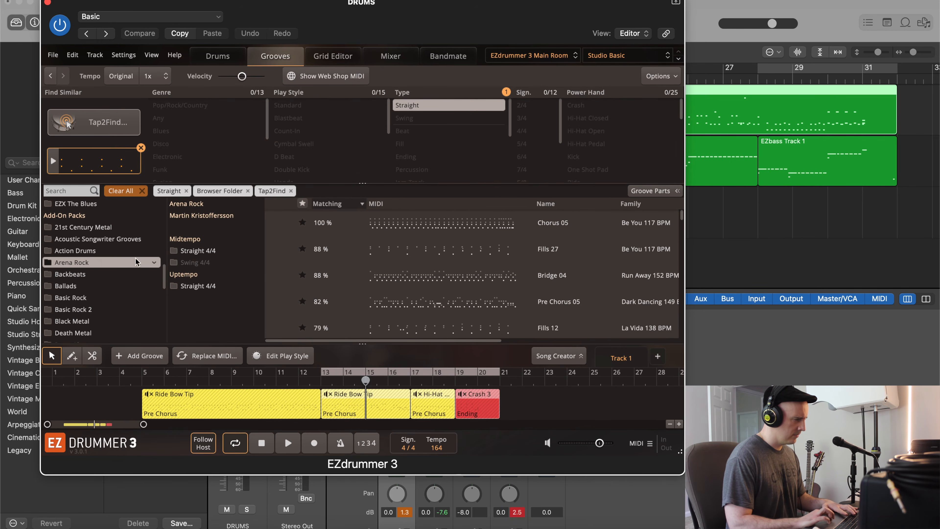
{"action": "left_click", "coordinate": [197, 251]}
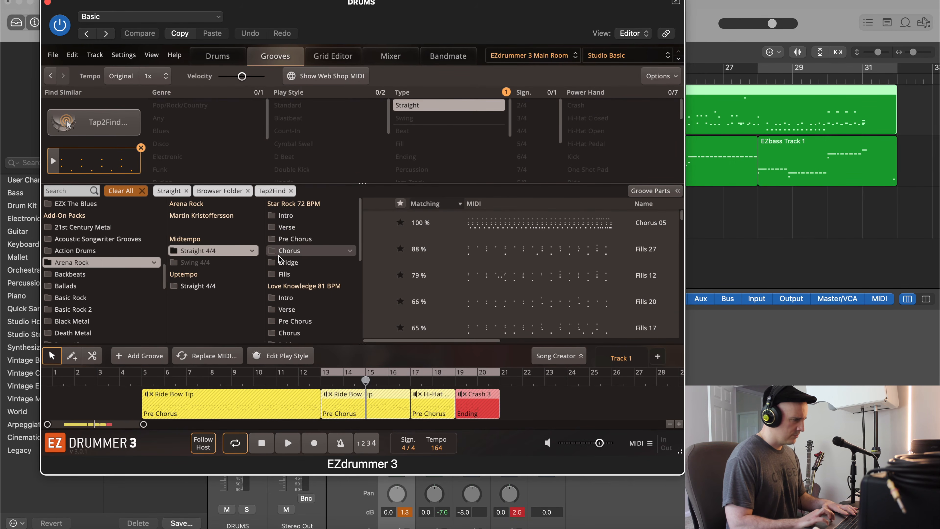
{"action": "scroll", "coordinate": [285, 274], "scroll_direction": "down", "scroll_amount": 5}
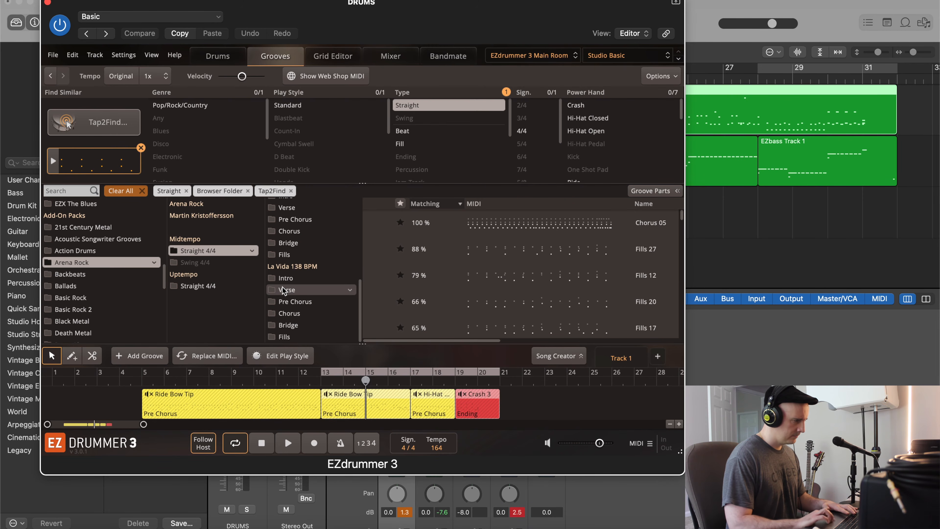
{"action": "scroll", "coordinate": [292, 268], "scroll_direction": "up", "scroll_amount": 5}
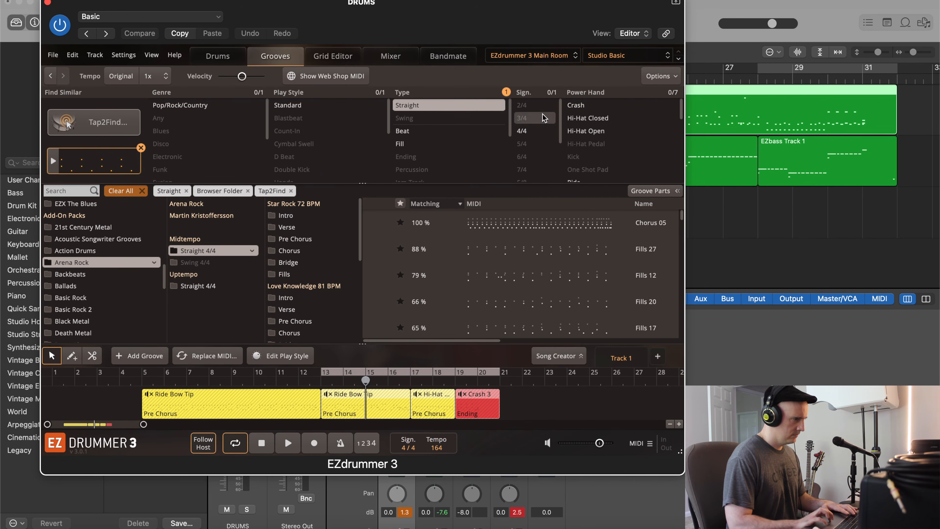
Remove the Tap2Find, Browser Folder and Straight filters from the groove search
{"action": "left_click", "coordinate": [291, 191]}
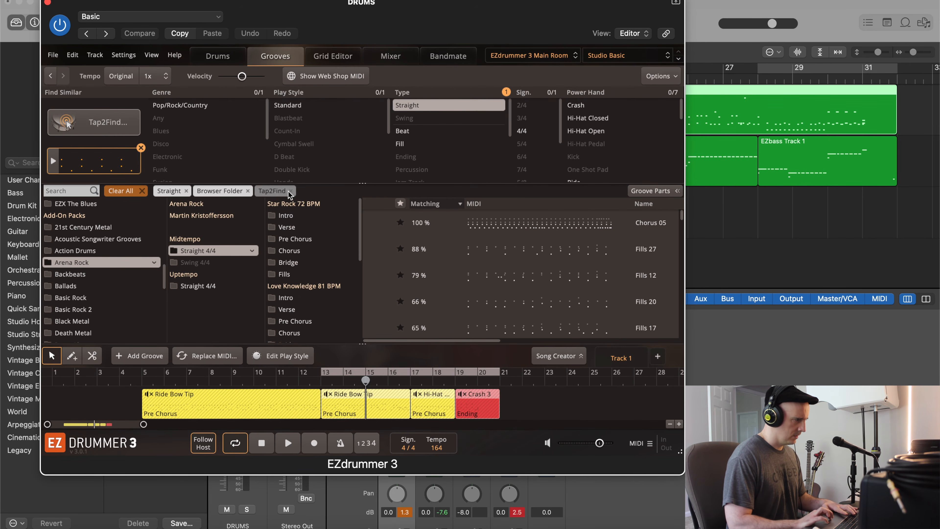
{"action": "left_click", "coordinate": [248, 190]}
{"action": "left_click", "coordinate": [186, 191]}
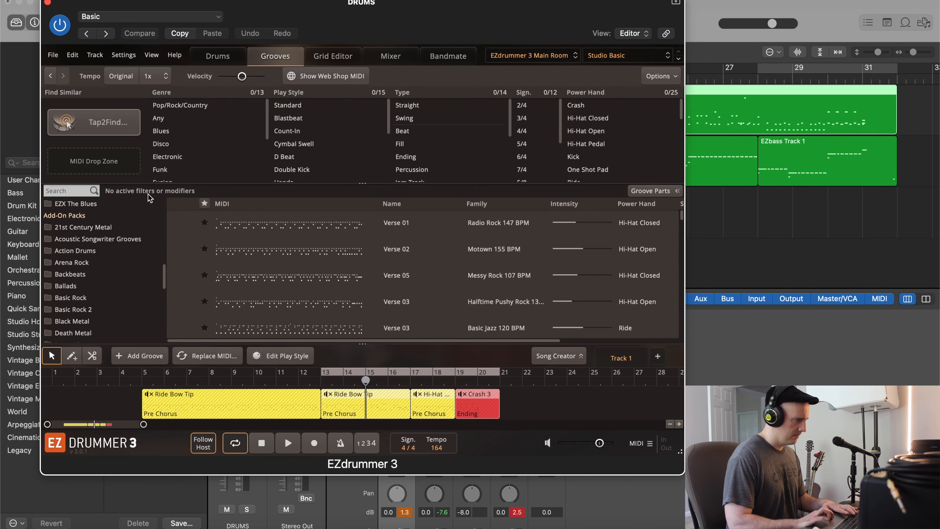
Open the Rebel Gel 167 BPM Fills folder in the Uptempo Straight 4/4 grooves of the Arena Rock pack
{"action": "left_click", "coordinate": [77, 264]}
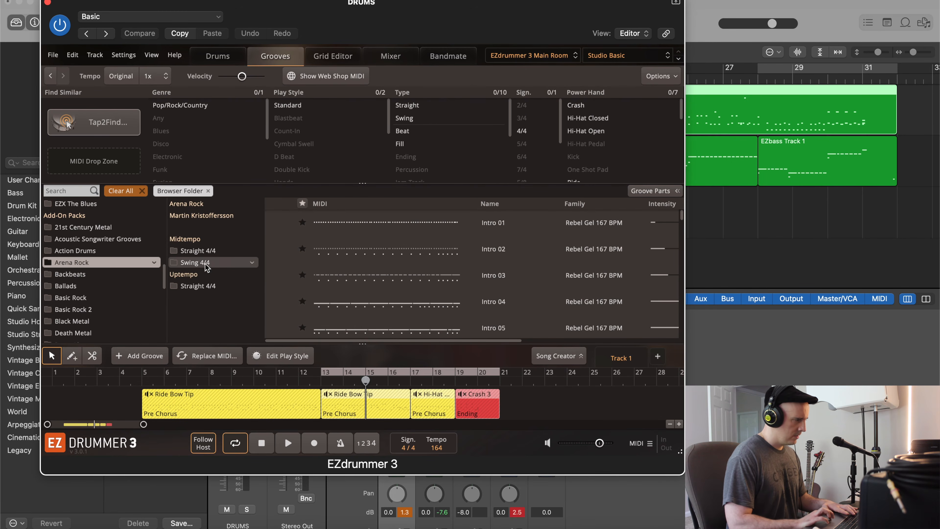
{"action": "left_click", "coordinate": [194, 286]}
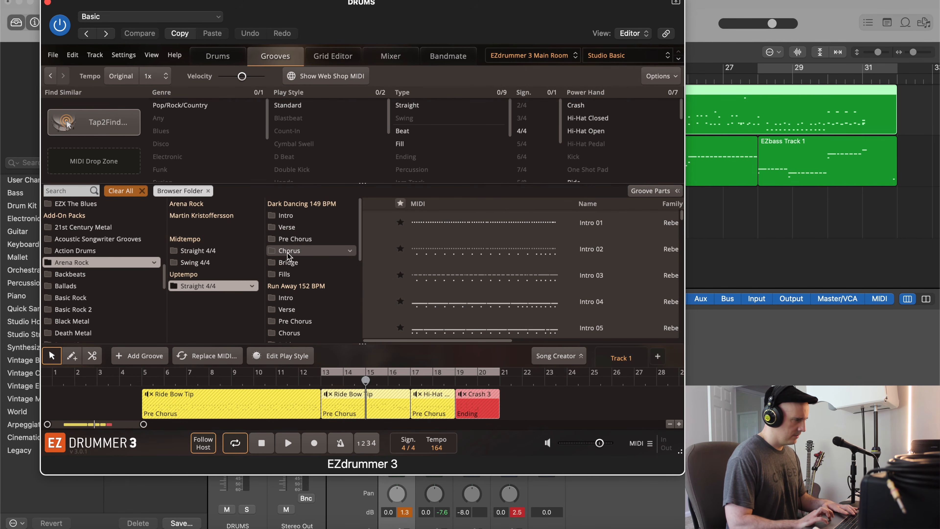
{"action": "scroll", "coordinate": [292, 263], "scroll_direction": "down", "scroll_amount": 5}
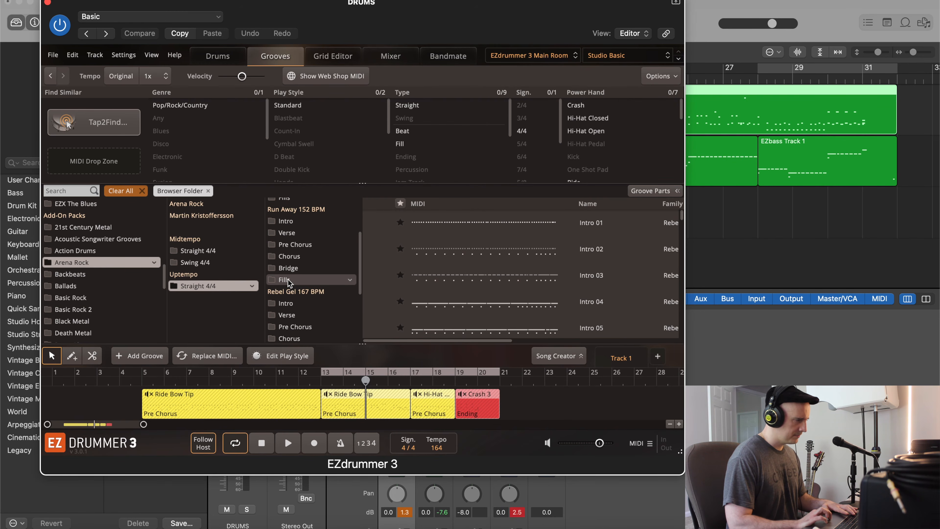
{"action": "scroll", "coordinate": [290, 282], "scroll_direction": "down", "scroll_amount": 2}
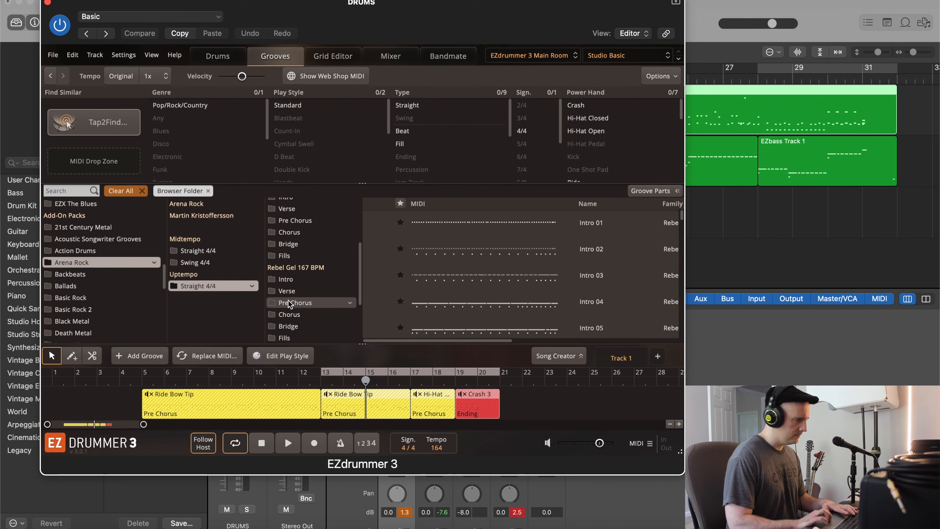
{"action": "left_click", "coordinate": [290, 334]}
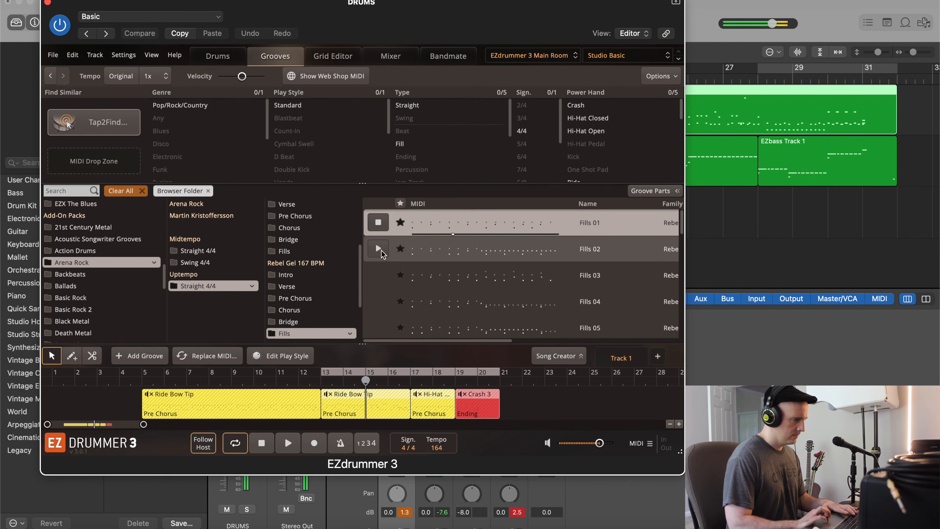
Audition the Rebel Gel fills from Fills 13 back through Fills 12, 11, 10 and 09
{"action": "scroll", "coordinate": [383, 278], "scroll_direction": "down", "scroll_amount": 10}
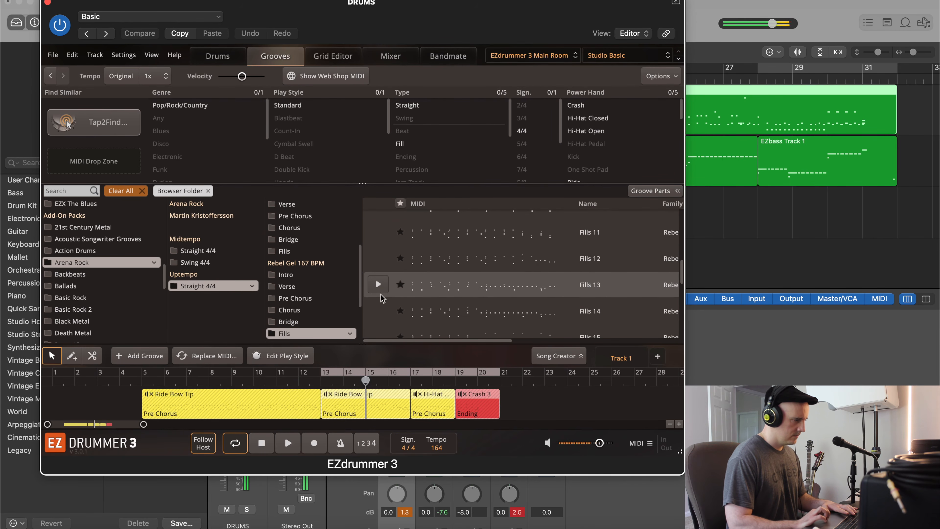
{"action": "left_click", "coordinate": [376, 285]}
{"action": "scroll", "coordinate": [377, 289], "scroll_direction": "down", "scroll_amount": 1}
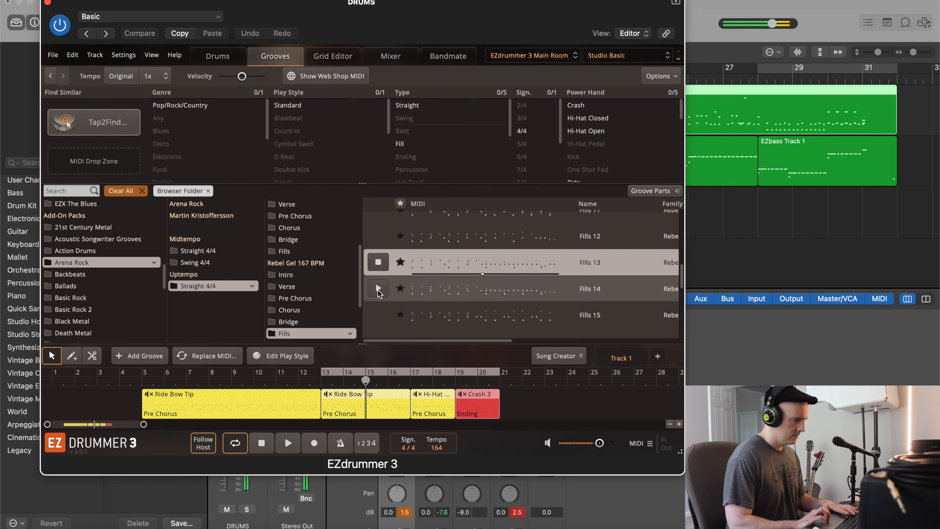
{"action": "left_click", "coordinate": [378, 237]}
{"action": "scroll", "coordinate": [381, 243], "scroll_direction": "up", "scroll_amount": 1}
{"action": "scroll", "coordinate": [380, 243], "scroll_direction": "up", "scroll_amount": 1}
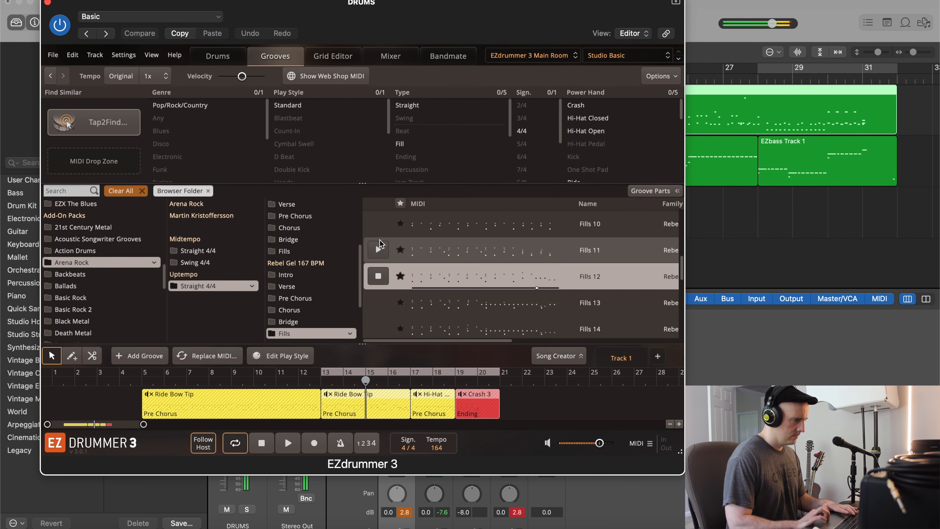
{"action": "left_click", "coordinate": [379, 250]}
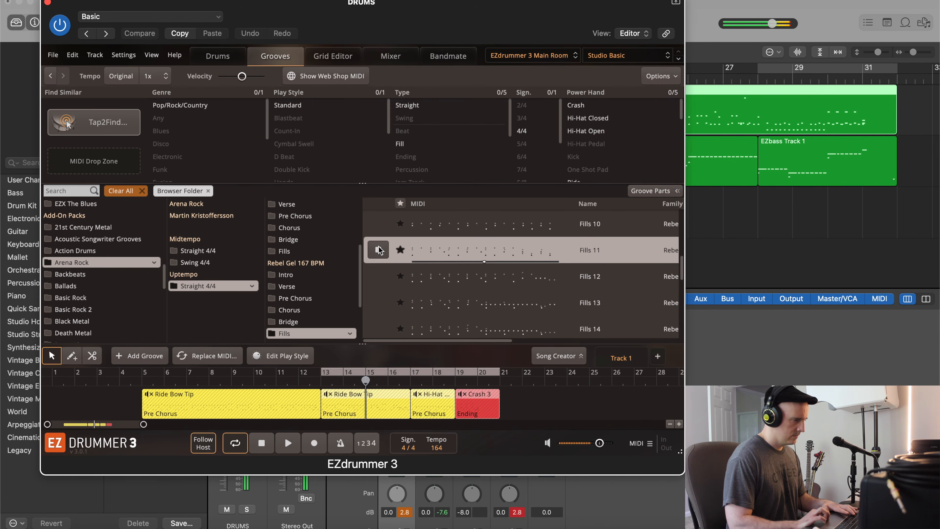
{"action": "scroll", "coordinate": [378, 244], "scroll_direction": "up", "scroll_amount": 1}
{"action": "left_click", "coordinate": [378, 237]}
{"action": "scroll", "coordinate": [377, 233], "scroll_direction": "up", "scroll_amount": 1}
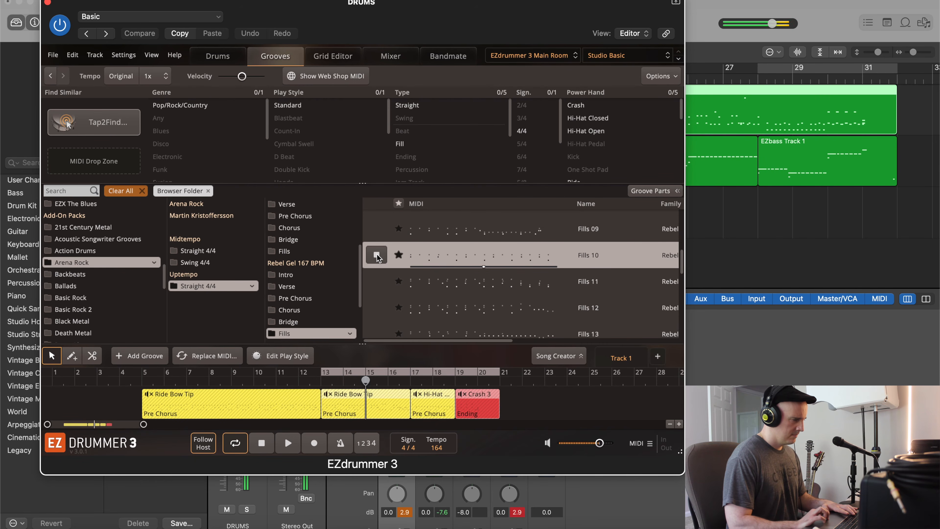
{"action": "left_click", "coordinate": [376, 229]}
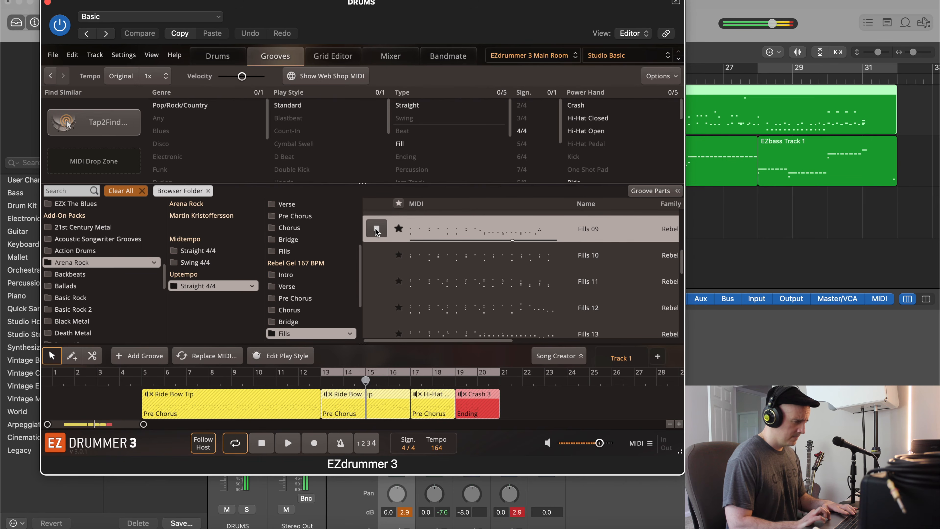
Audition Fills 13 again, followed by Fills 14 and Fills 15
{"action": "left_click", "coordinate": [377, 332]}
{"action": "scroll", "coordinate": [377, 331], "scroll_direction": "down", "scroll_amount": 1}
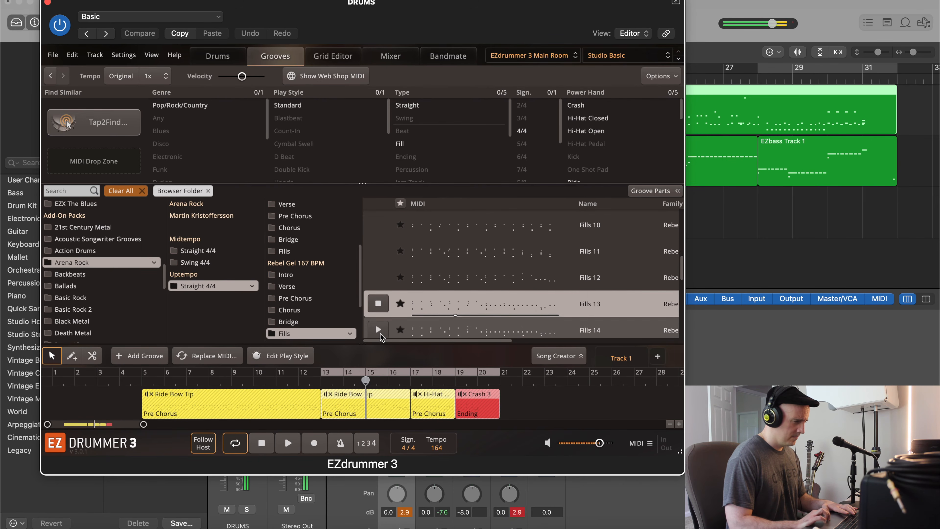
{"action": "left_click", "coordinate": [378, 331]}
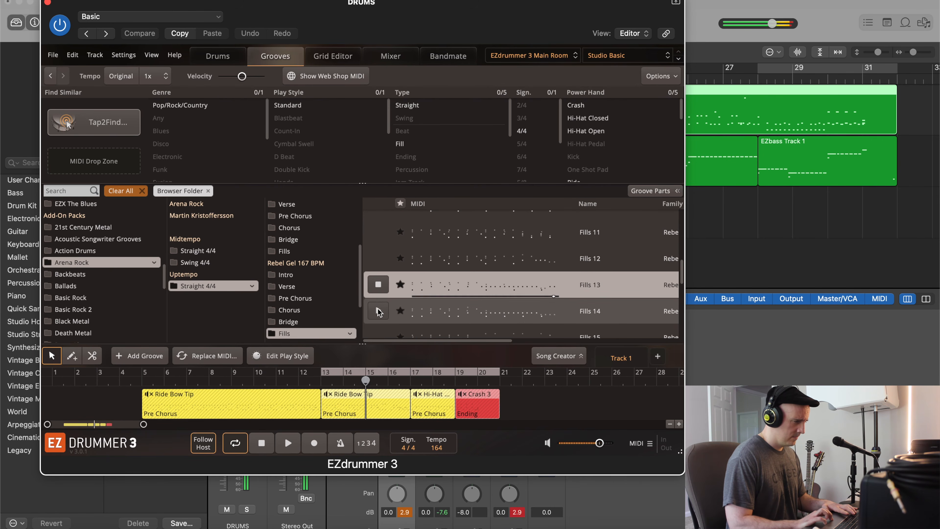
{"action": "scroll", "coordinate": [378, 315], "scroll_direction": "down", "scroll_amount": 1}
{"action": "scroll", "coordinate": [377, 311], "scroll_direction": "down", "scroll_amount": 1}
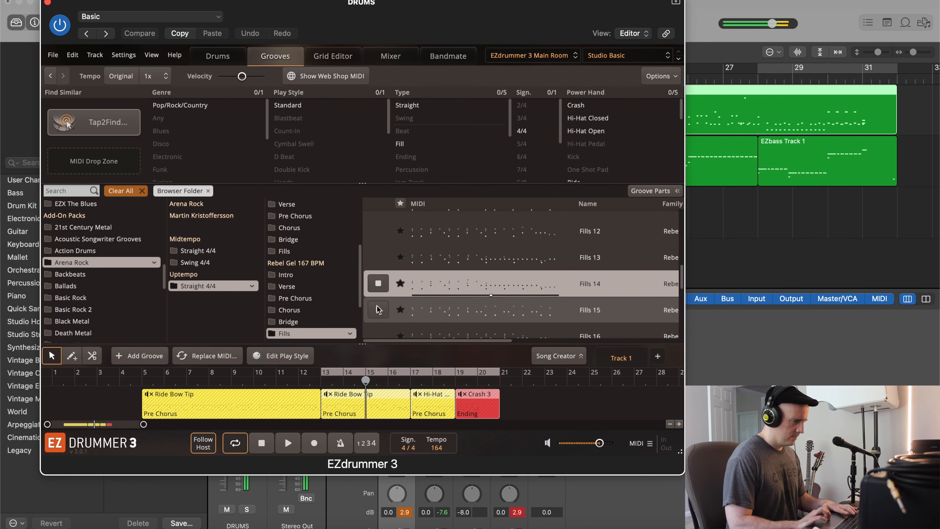
{"action": "left_click", "coordinate": [379, 309]}
{"action": "scroll", "coordinate": [380, 309], "scroll_direction": "down", "scroll_amount": 1}
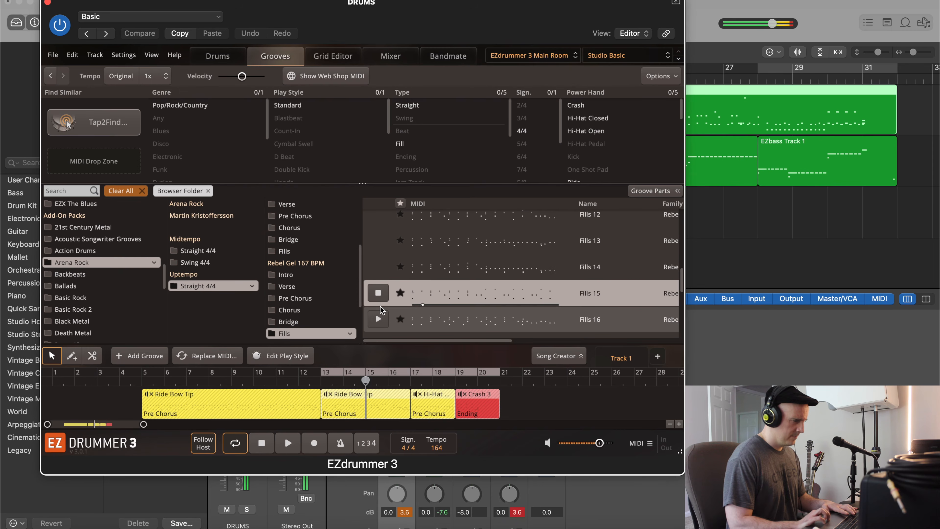
{"action": "left_click", "coordinate": [379, 300]}
Place Fills 15 below the tracks so it ends at bar 24, split it at bar 23, and delete its first half
{"action": "left_click_drag", "start_coordinate": [486, 29], "coordinate": [305, 29]}
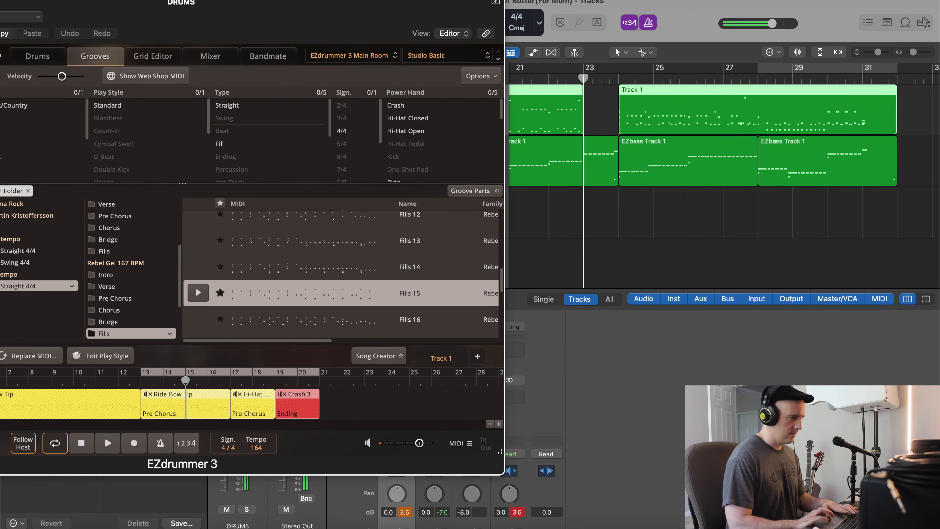
{"action": "left_click_drag", "start_coordinate": [302, 295], "coordinate": [586, 214]}
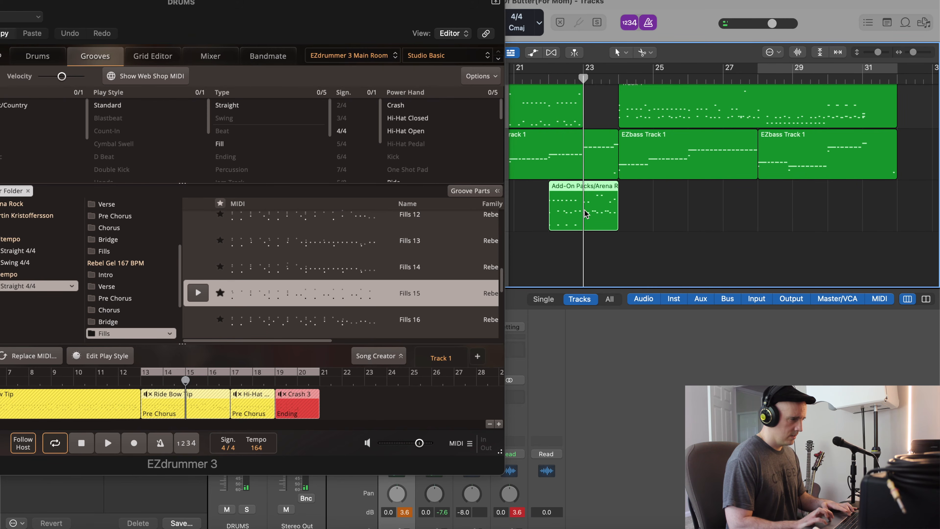
{"action": "key", "text": "super+t"}
{"action": "left_click", "coordinate": [560, 200]}
{"action": "left_click", "coordinate": [570, 223]}
{"action": "key", "text": "Delete"}
Move the remaining bar of Fills 15 into the drum track's gap at bar 23 and play the transition
{"action": "left_click_drag", "start_coordinate": [598, 217], "coordinate": [605, 103]}
{"action": "key", "text": "space"}
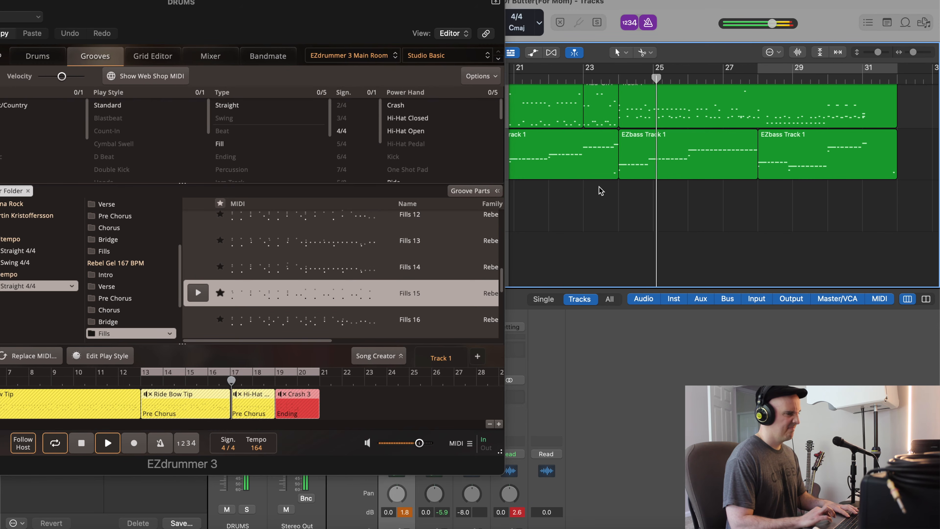
{"action": "key", "text": "space"}
Delete the Fills 15 region from bar 23 of the drum track
{"action": "scroll", "coordinate": [595, 195], "scroll_direction": "up", "scroll_amount": 1}
{"action": "scroll", "coordinate": [595, 195], "scroll_direction": "left", "scroll_amount": 4}
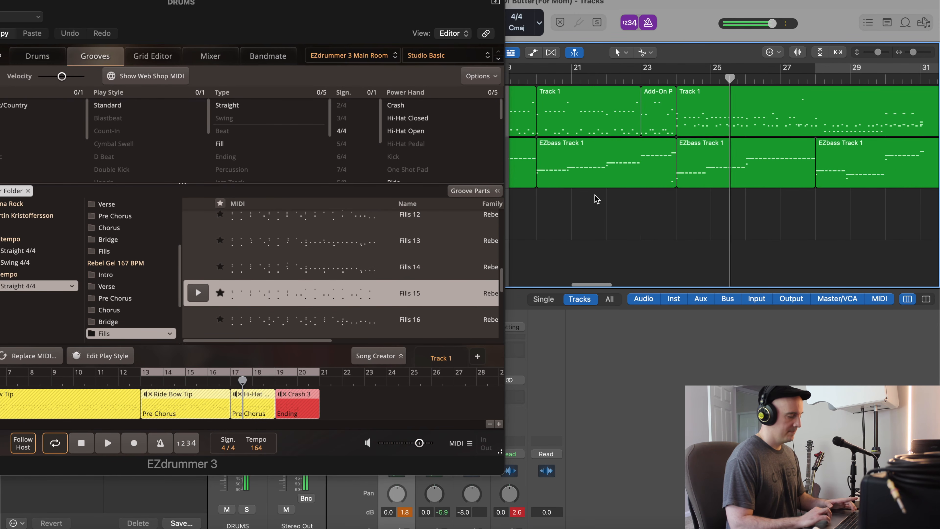
{"action": "key", "text": "super+Left"}
{"action": "key", "text": "super+Left"}
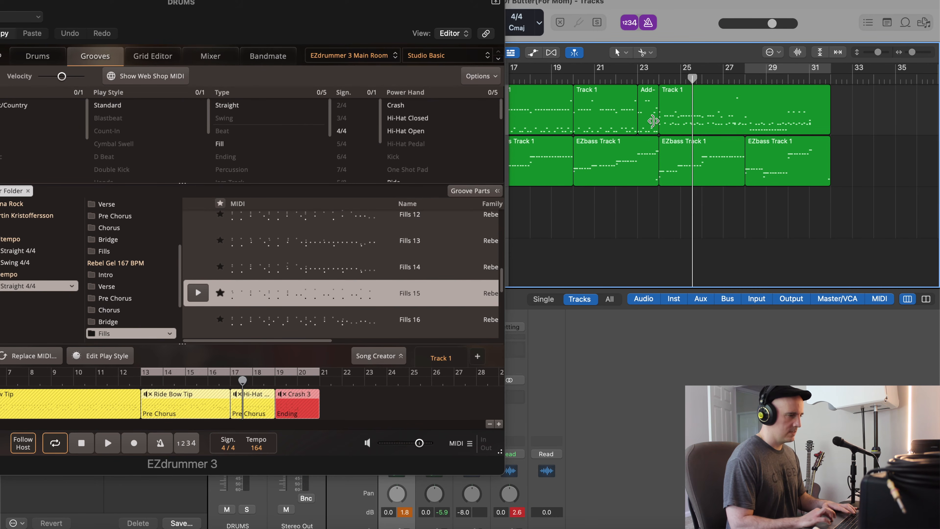
{"action": "scroll", "coordinate": [650, 120], "scroll_direction": "down", "scroll_amount": 5}
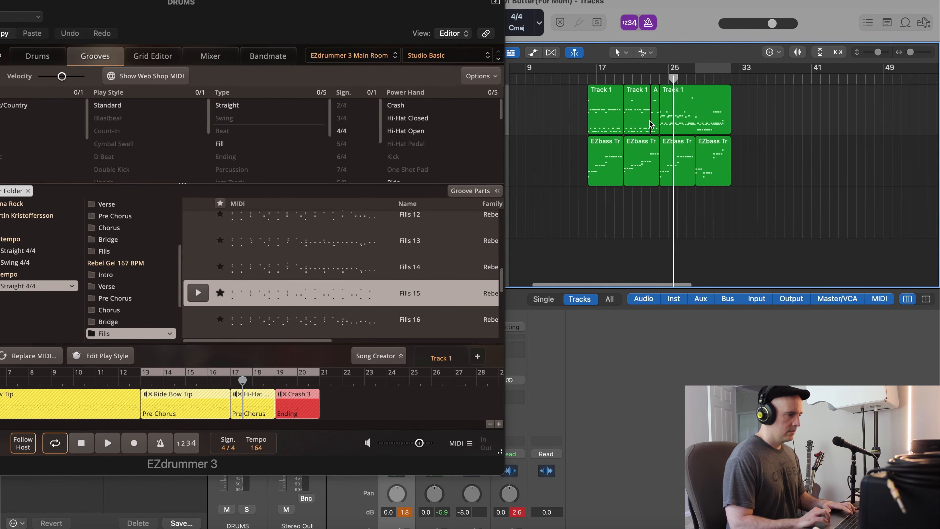
{"action": "left_click_drag", "start_coordinate": [593, 196], "coordinate": [774, 107]}
{"action": "scroll", "coordinate": [617, 117], "scroll_direction": "down", "scroll_amount": 3}
{"action": "left_click_drag", "start_coordinate": [595, 121], "coordinate": [895, 110]}
{"action": "scroll", "coordinate": [657, 178], "scroll_direction": "up", "scroll_amount": 4}
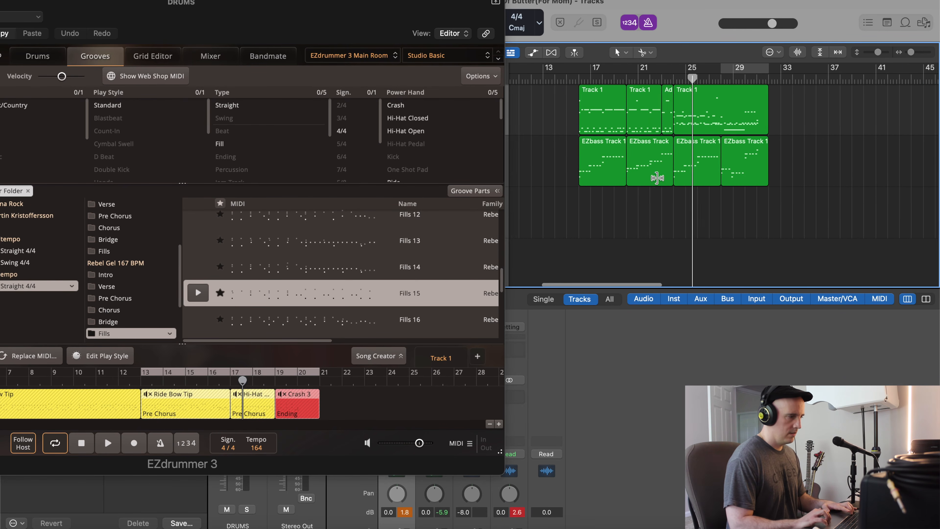
{"action": "scroll", "coordinate": [658, 179], "scroll_direction": "up", "scroll_amount": 3}
{"action": "left_click", "coordinate": [651, 124]}
{"action": "key", "text": "Delete"}
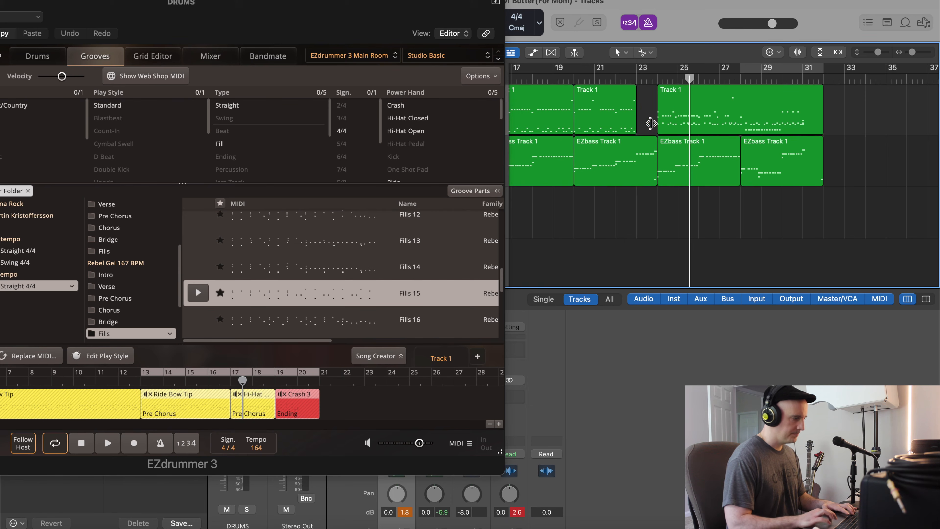
Audition Fills 15, Fills 16 and Fills 17 in EZdrummer 3
{"action": "left_click", "coordinate": [198, 293]}
{"action": "scroll", "coordinate": [198, 304], "scroll_direction": "down", "scroll_amount": 1}
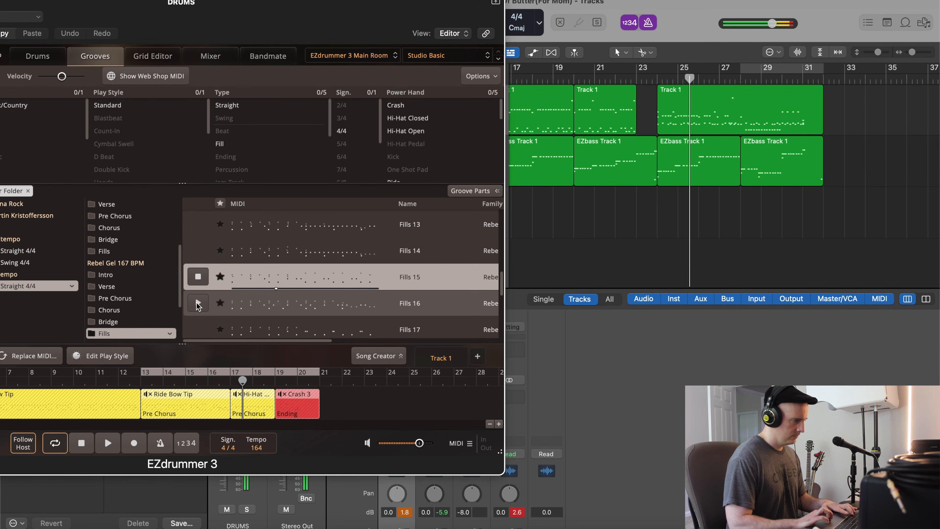
{"action": "left_click", "coordinate": [198, 302]}
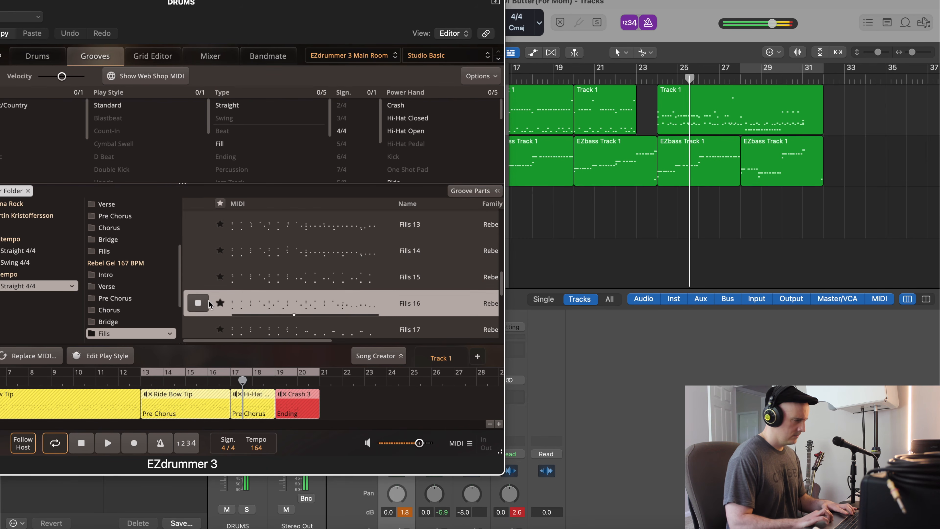
{"action": "scroll", "coordinate": [198, 307], "scroll_direction": "down", "scroll_amount": 1}
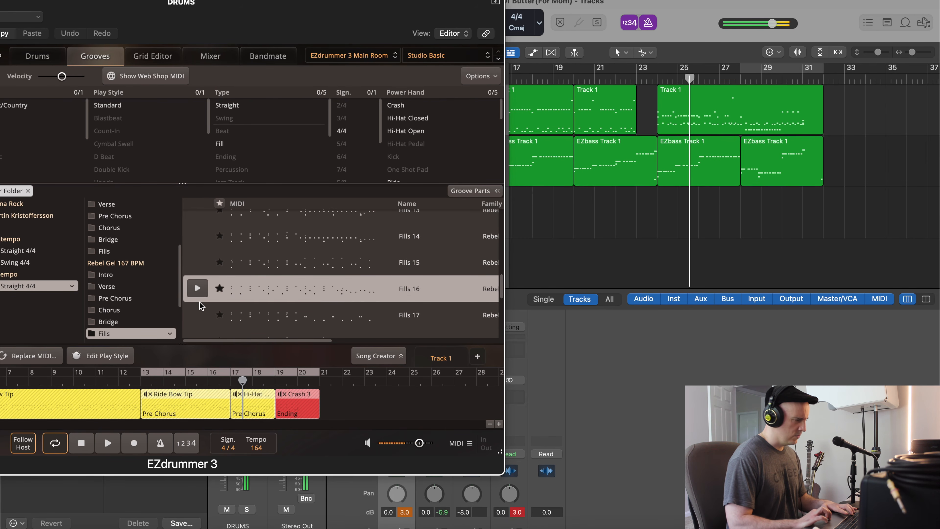
{"action": "left_click", "coordinate": [199, 314]}
{"action": "scroll", "coordinate": [199, 316], "scroll_direction": "down", "scroll_amount": 1}
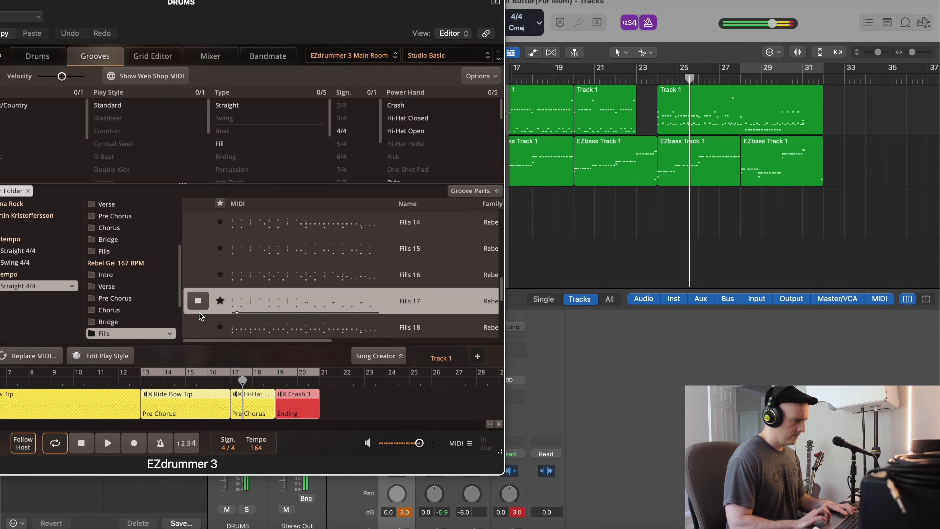
Place Fills 17 below the tracks so it ends at bar 24, and split it at bar 23, keeping the crossing notes
{"action": "left_click_drag", "start_coordinate": [257, 305], "coordinate": [638, 223]}
{"action": "left_click", "coordinate": [637, 224]}
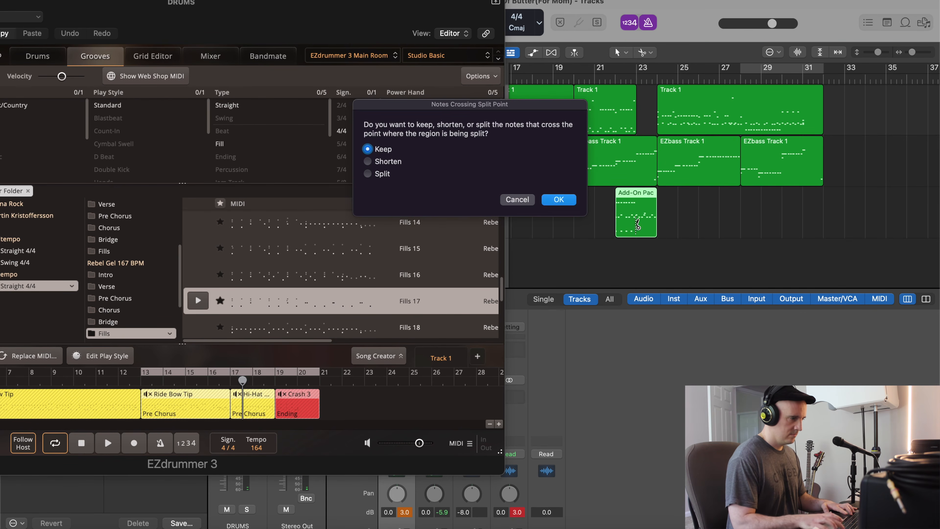
{"action": "key", "text": "Return"}
Move the second half of Fills 17 to bar 23 of the drum track and delete the leftover first half
{"action": "left_click_drag", "start_coordinate": [637, 224], "coordinate": [638, 112]}
{"action": "left_click", "coordinate": [623, 223]}
{"action": "key", "text": "Delete"}
Play the arrangement from the drum region at bar 20 through the new fill
{"action": "left_click", "coordinate": [603, 120]}
{"action": "key", "text": "shift+space"}
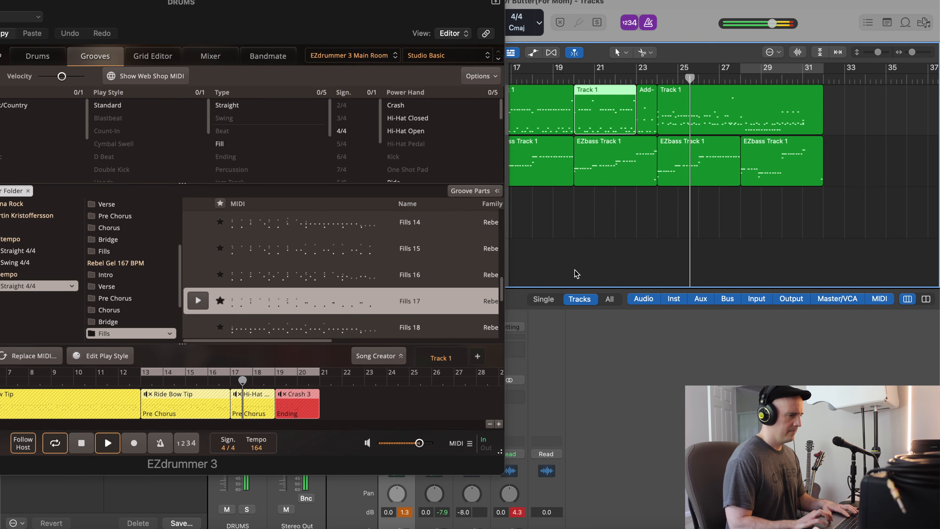
{"action": "key", "text": "space"}
Audition Fills 18 through Fills 25 of Rebel Gel 167 BPM in EZdrummer 3
{"action": "scroll", "coordinate": [385, 290], "scroll_direction": "down", "scroll_amount": 1}
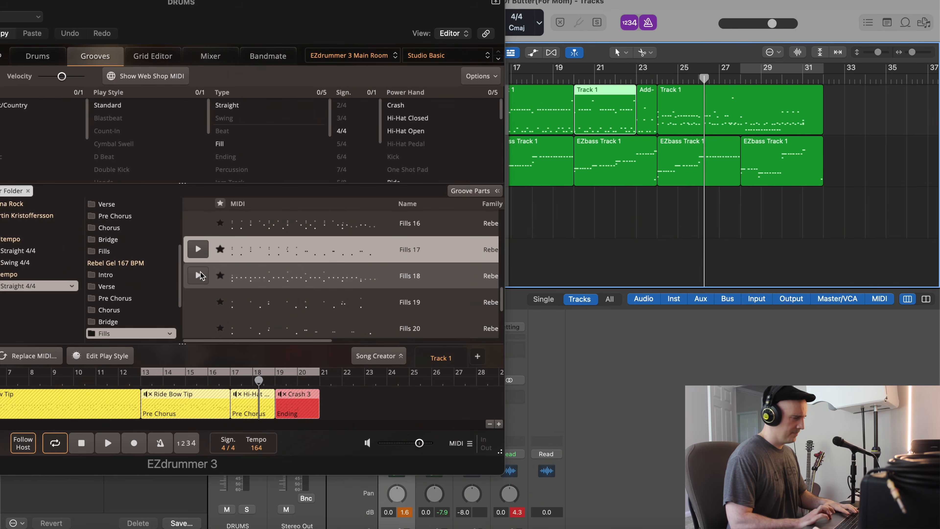
{"action": "left_click", "coordinate": [198, 275]}
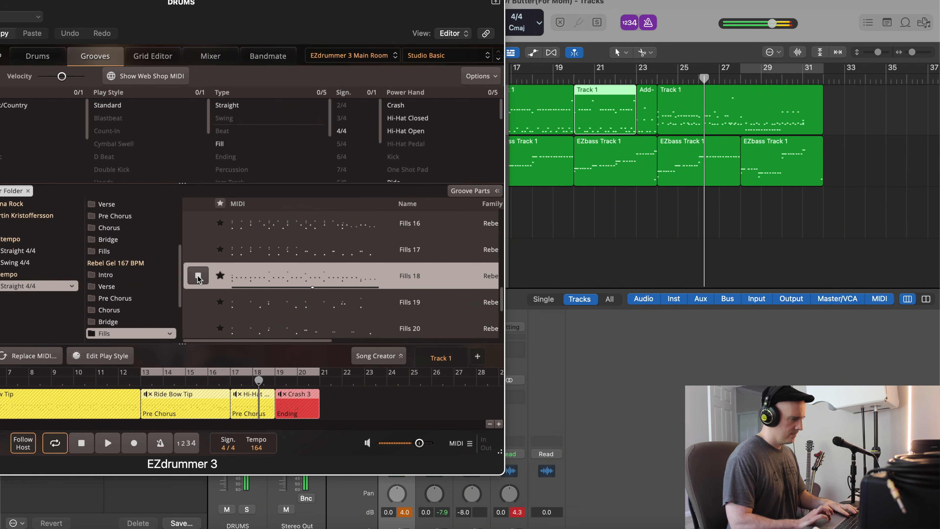
{"action": "left_click", "coordinate": [200, 303]}
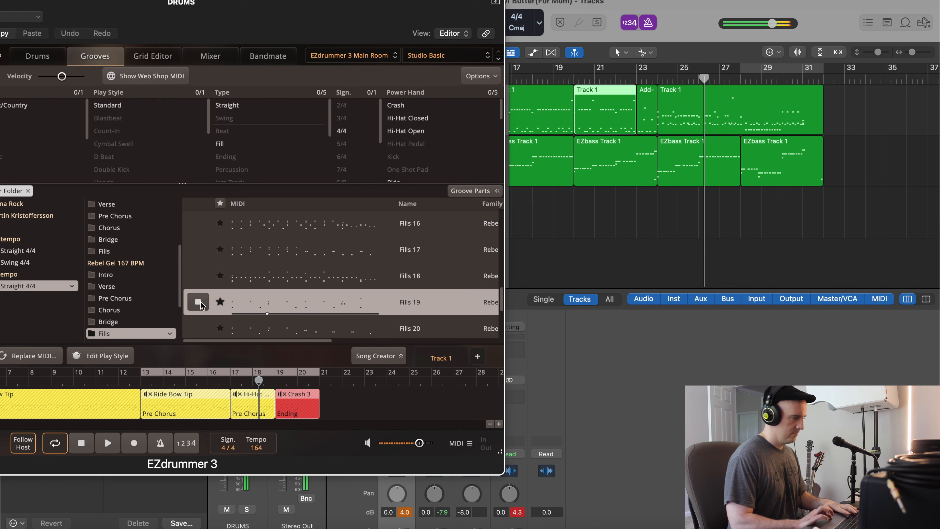
{"action": "scroll", "coordinate": [201, 305], "scroll_direction": "down", "scroll_amount": 2}
{"action": "left_click", "coordinate": [201, 306]}
{"action": "key", "text": "Down"}
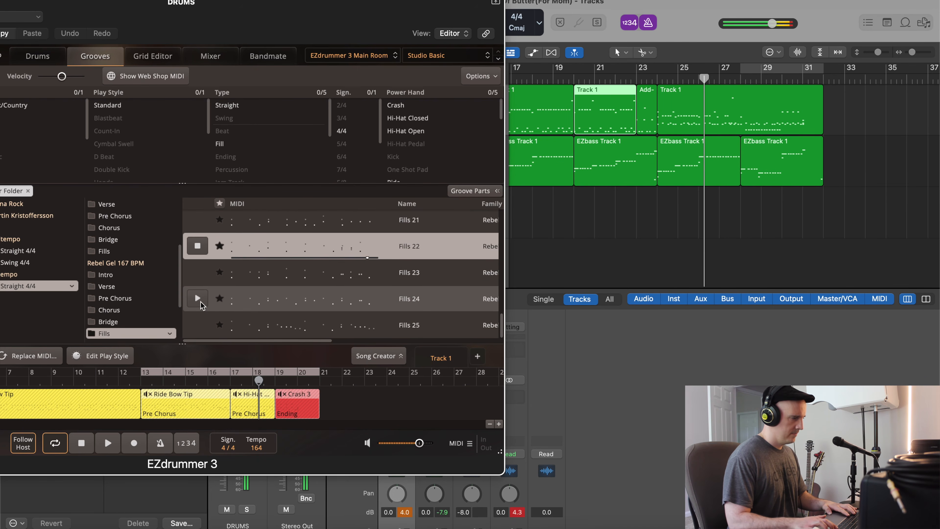
{"action": "key", "text": "Down"}
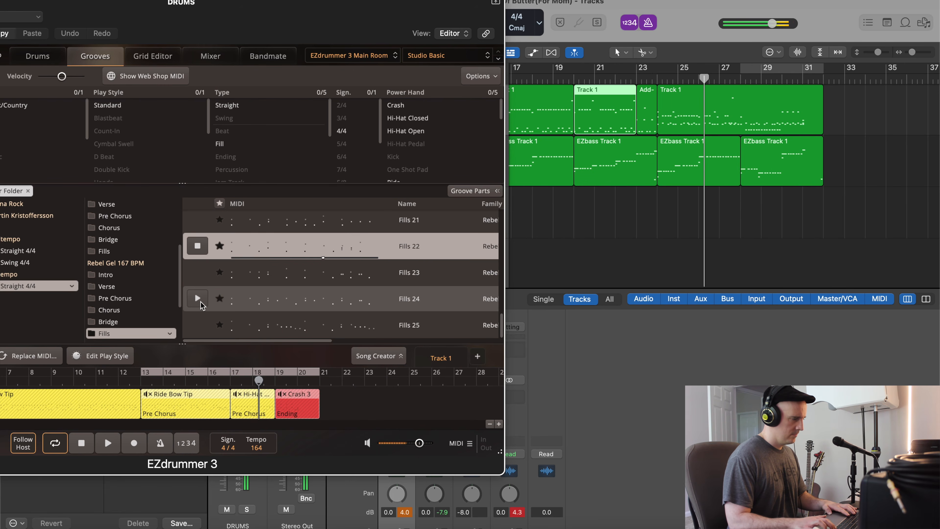
{"action": "key", "text": "Down"}
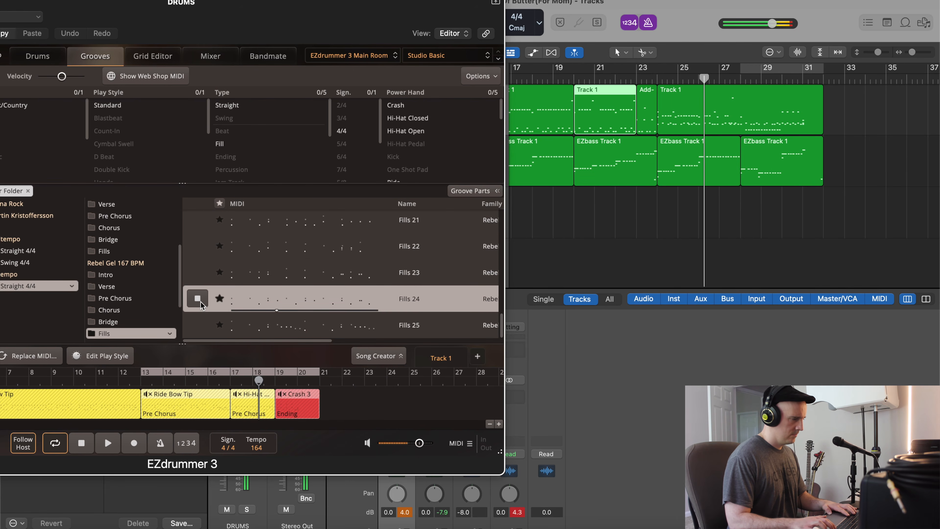
{"action": "key", "text": "Down"}
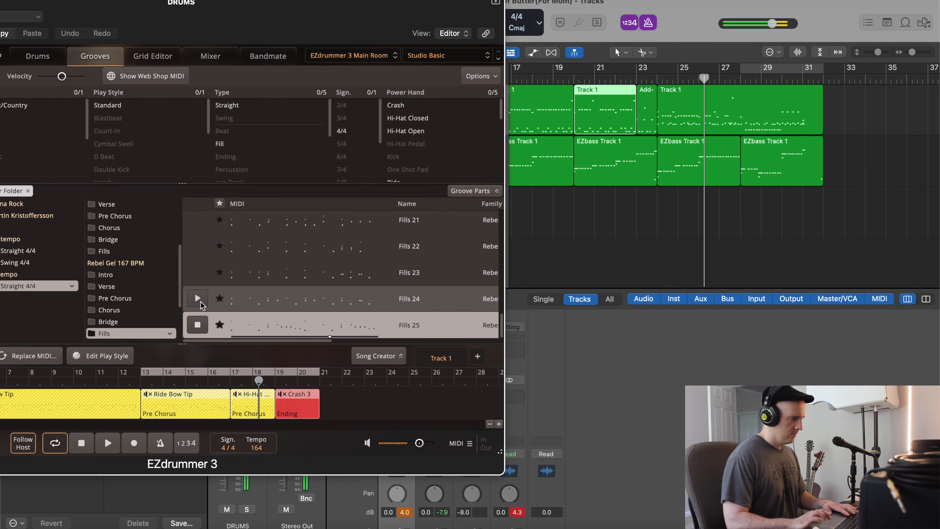
Open the Fills folder just above Rebel Gel 167 BPM and audition its fills from Fills 26 back to Fills 18
{"action": "left_click", "coordinate": [104, 251]}
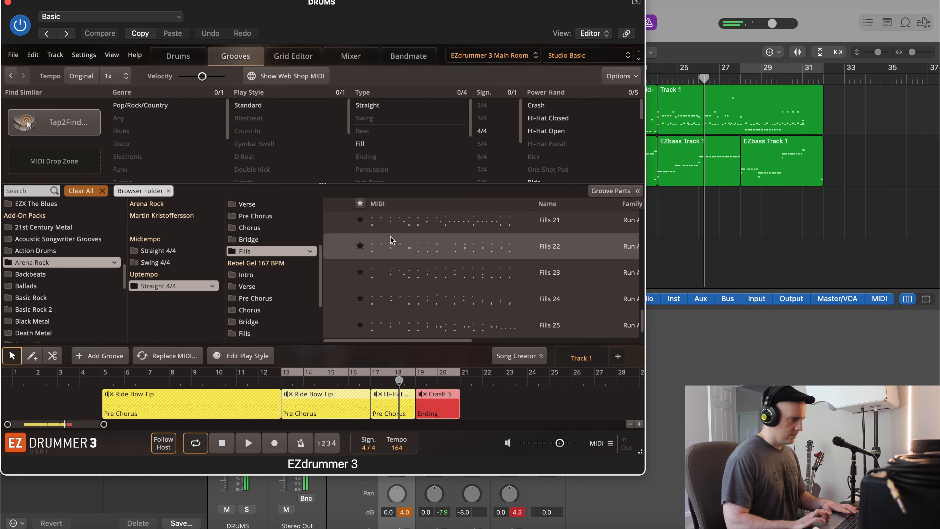
{"action": "scroll", "coordinate": [370, 324], "scroll_direction": "down", "scroll_amount": 1}
{"action": "left_click", "coordinate": [338, 324]}
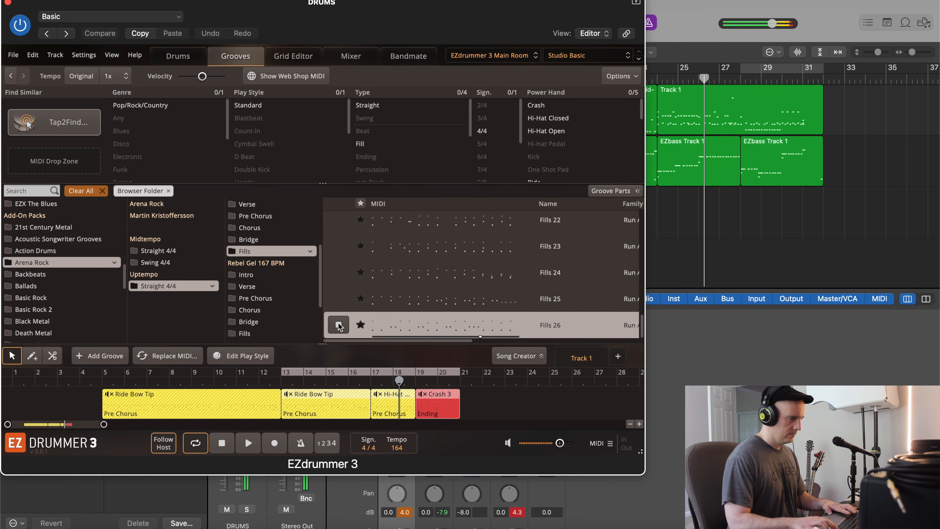
{"action": "key", "text": "Up"}
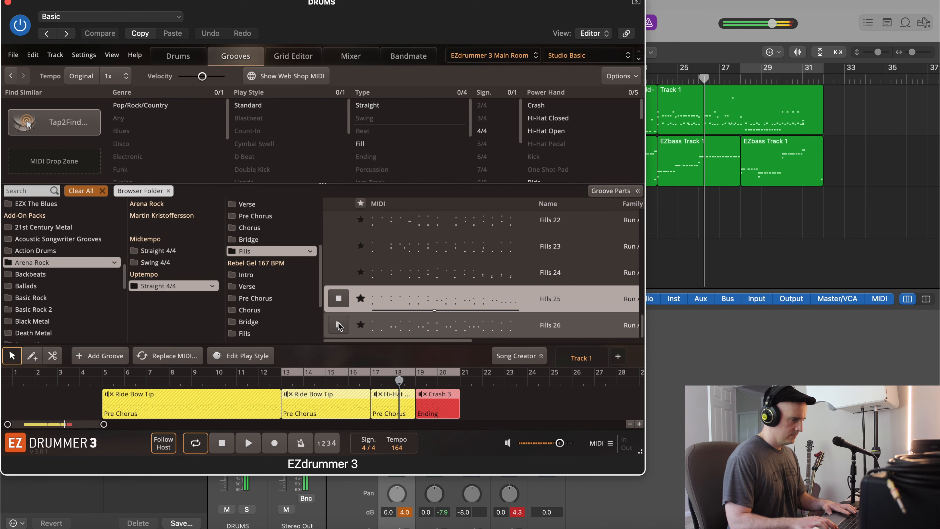
{"action": "key", "text": "Up"}
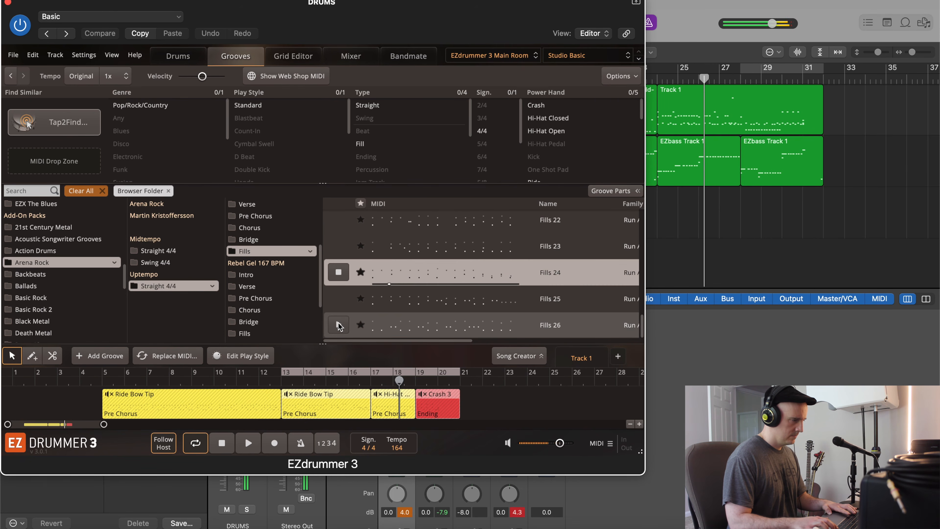
{"action": "key", "text": "Up"}
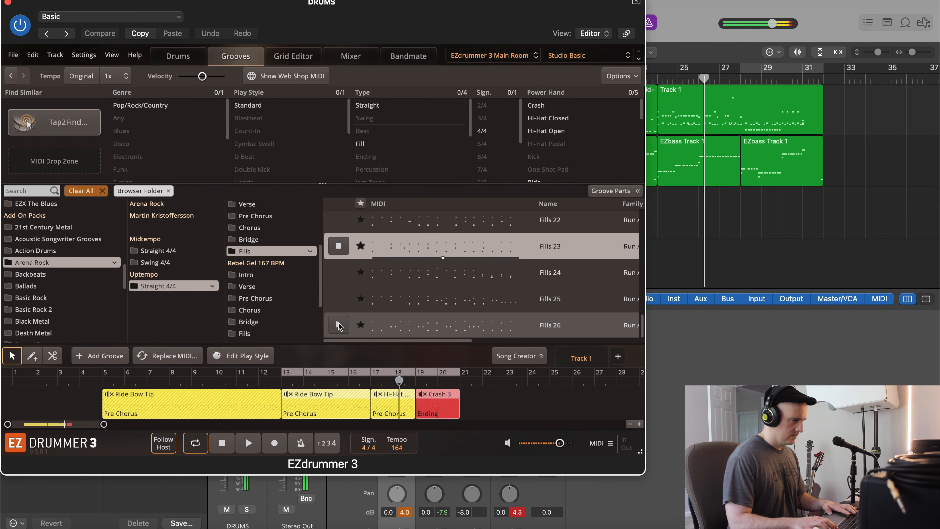
{"action": "key", "text": "Up"}
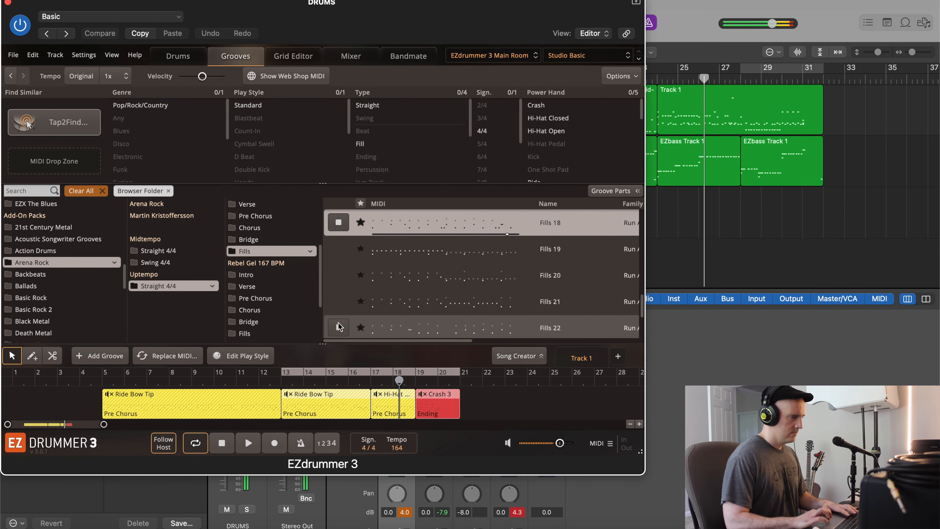
Stop the preview and place Fills 18 in the arrangement at bar 28, below the bass track
{"action": "left_click", "coordinate": [342, 223]}
{"action": "scroll", "coordinate": [396, 259], "scroll_direction": "up", "scroll_amount": 2}
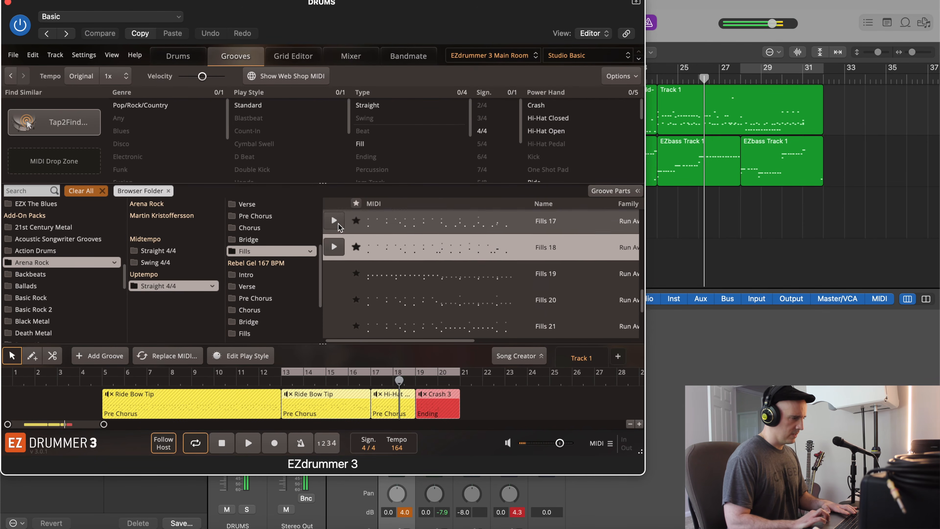
{"action": "left_click_drag", "start_coordinate": [396, 274], "coordinate": [744, 215]}
Audition the preceding fills from Fills 17 back to Fills 07, and close the EZdrummer 3 window
{"action": "left_click", "coordinate": [332, 239]}
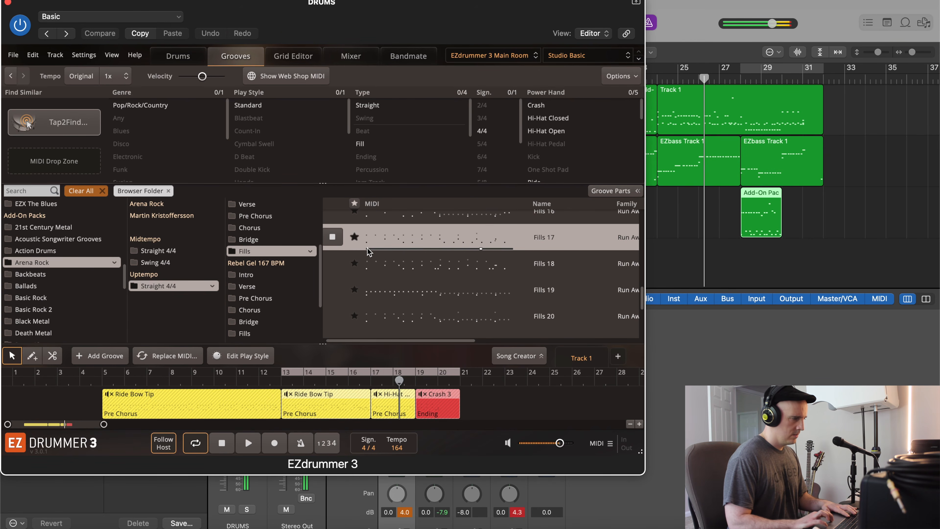
{"action": "scroll", "coordinate": [352, 244], "scroll_direction": "up", "scroll_amount": 1}
{"action": "left_click", "coordinate": [333, 240]}
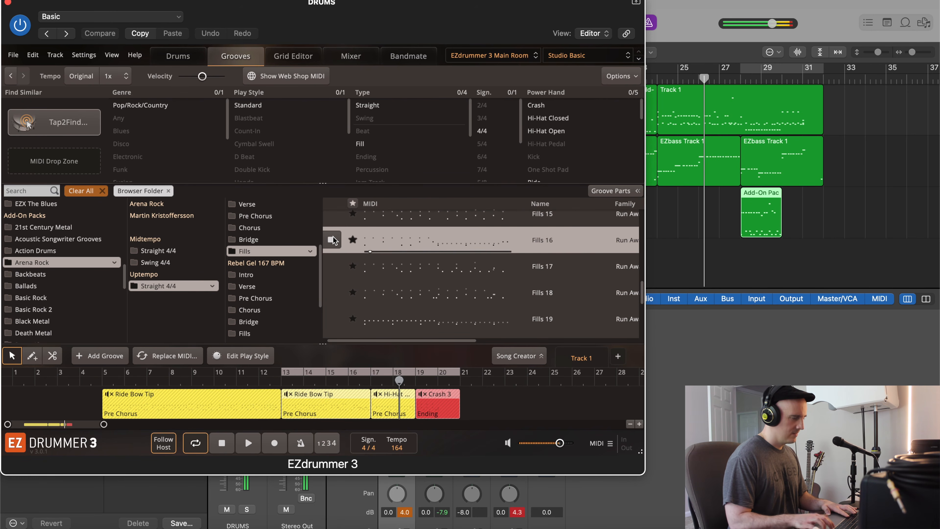
{"action": "key", "text": "Up"}
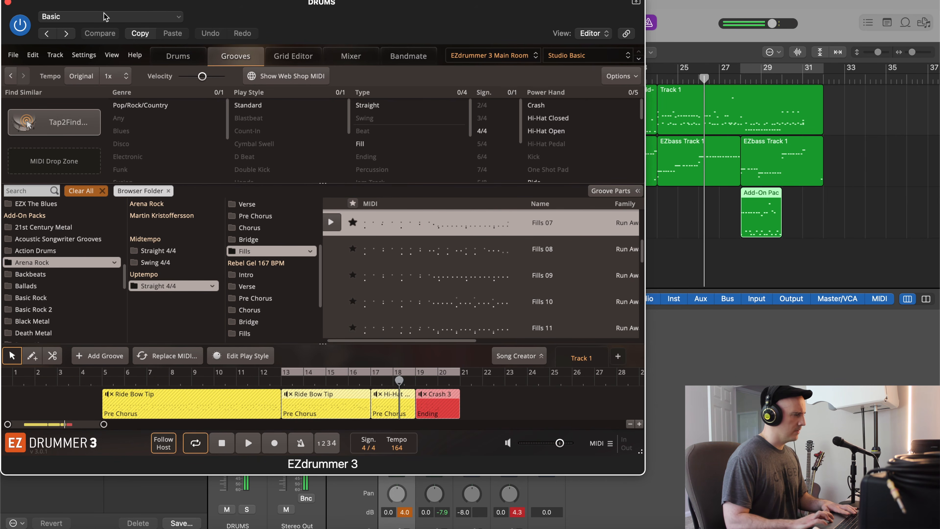
{"action": "left_click", "coordinate": [8, 2]}
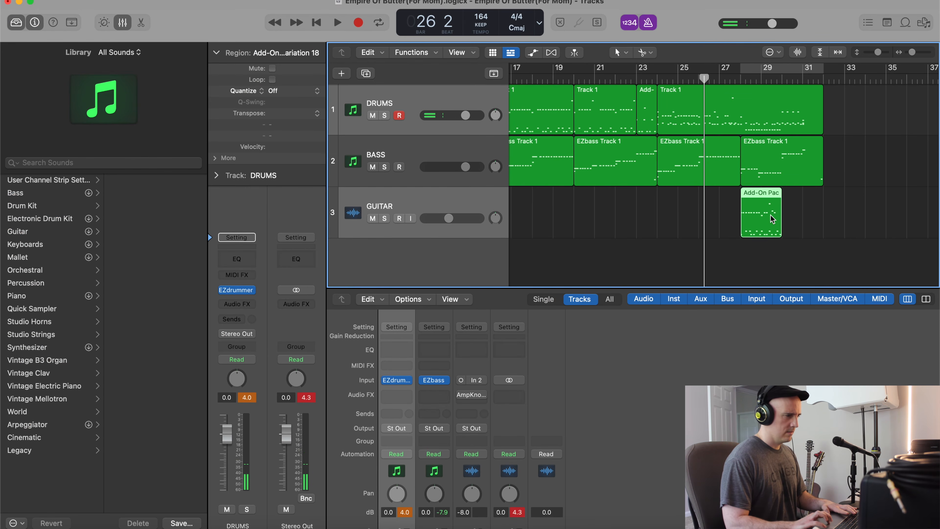
Move the Fills 18 region to bar 22 so it ends at bar 24, and split it at bar 23
{"action": "left_click_drag", "start_coordinate": [773, 218], "coordinate": [647, 217]}
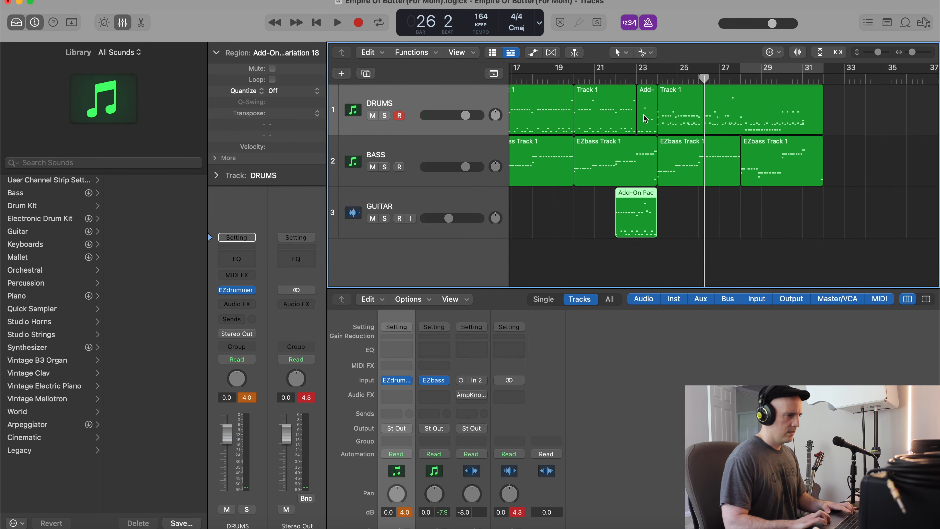
{"action": "scroll", "coordinate": [646, 113], "scroll_direction": "right", "scroll_amount": 3}
{"action": "scroll", "coordinate": [551, 130], "scroll_direction": "down", "scroll_amount": 5}
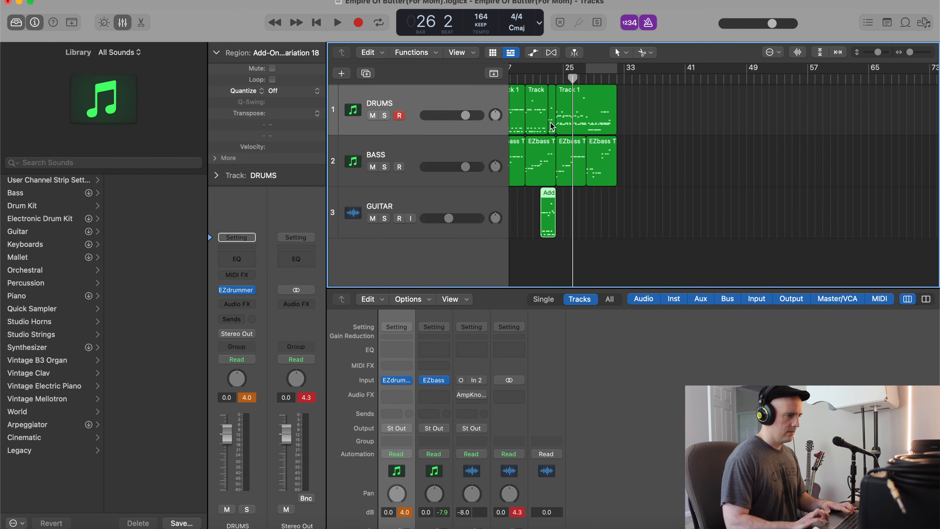
{"action": "scroll", "coordinate": [552, 126], "scroll_direction": "down", "scroll_amount": 2}
{"action": "scroll", "coordinate": [558, 129], "scroll_direction": "left", "scroll_amount": 4}
{"action": "left_click_drag", "start_coordinate": [709, 185], "coordinate": [796, 129]}
{"action": "scroll", "coordinate": [755, 148], "scroll_direction": "left", "scroll_amount": 12}
{"action": "scroll", "coordinate": [744, 150], "scroll_direction": "up", "scroll_amount": 10}
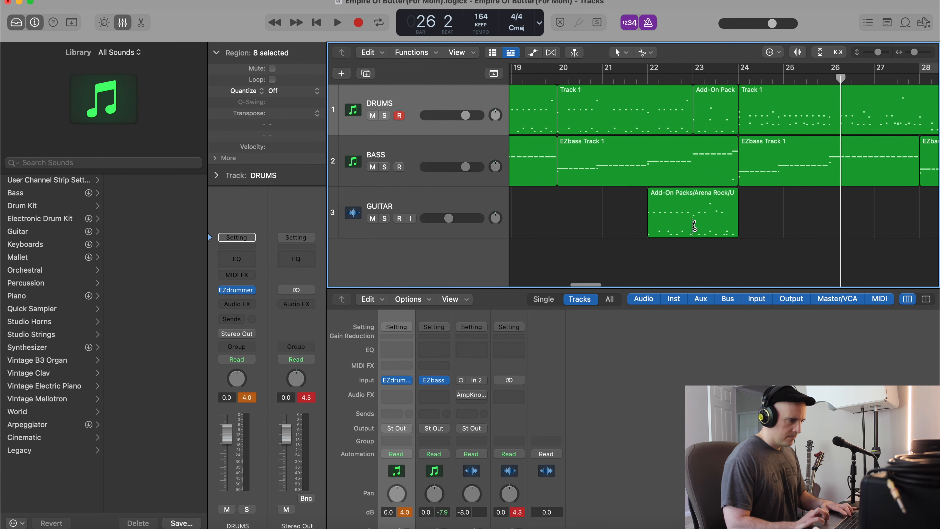
{"action": "left_click", "coordinate": [692, 226]}
{"action": "key", "text": "Return"}
Delete the first half of Fills 18 and replace the fill in bar 23 of the drum track with the second half
{"action": "left_click", "coordinate": [676, 225]}
{"action": "key", "text": "Delete"}
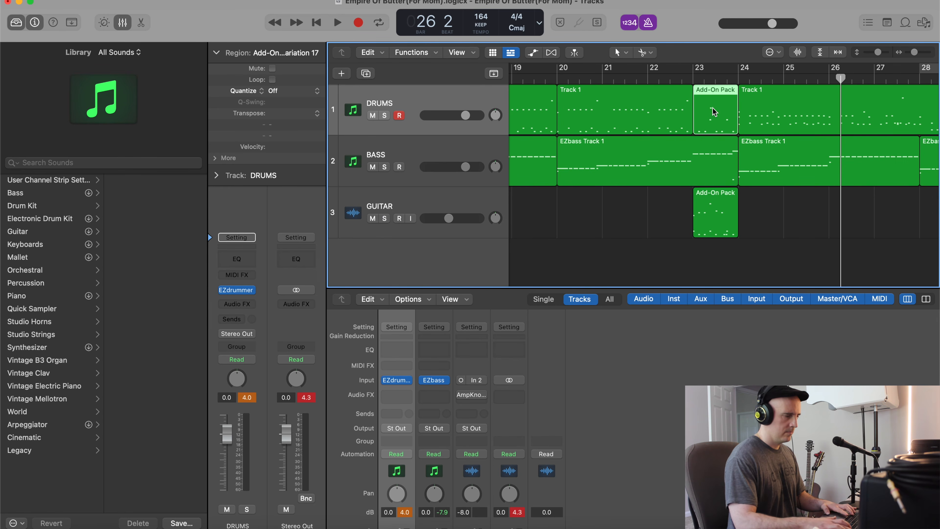
{"action": "key", "text": "Delete"}
{"action": "left_click_drag", "start_coordinate": [716, 211], "coordinate": [715, 121]}
Play the arrangement from the bar 20 drum region to hear the replaced fill in bar 23
{"action": "left_click", "coordinate": [631, 122]}
{"action": "key", "text": "space"}
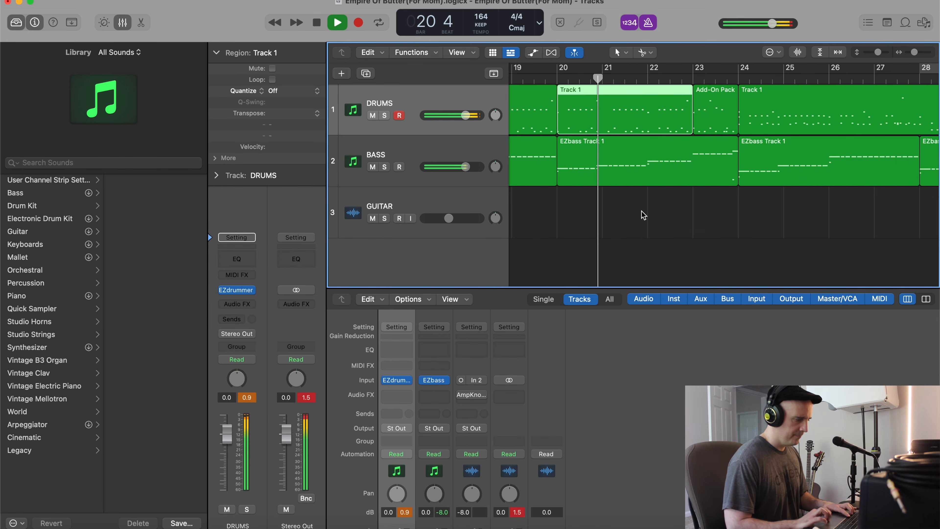
{"action": "scroll", "coordinate": [652, 231], "scroll_direction": "up", "scroll_amount": 3}
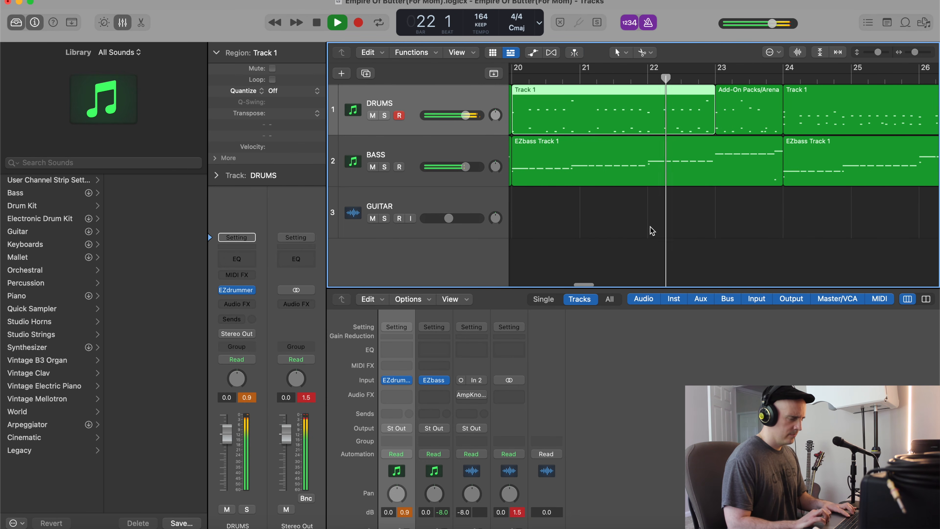